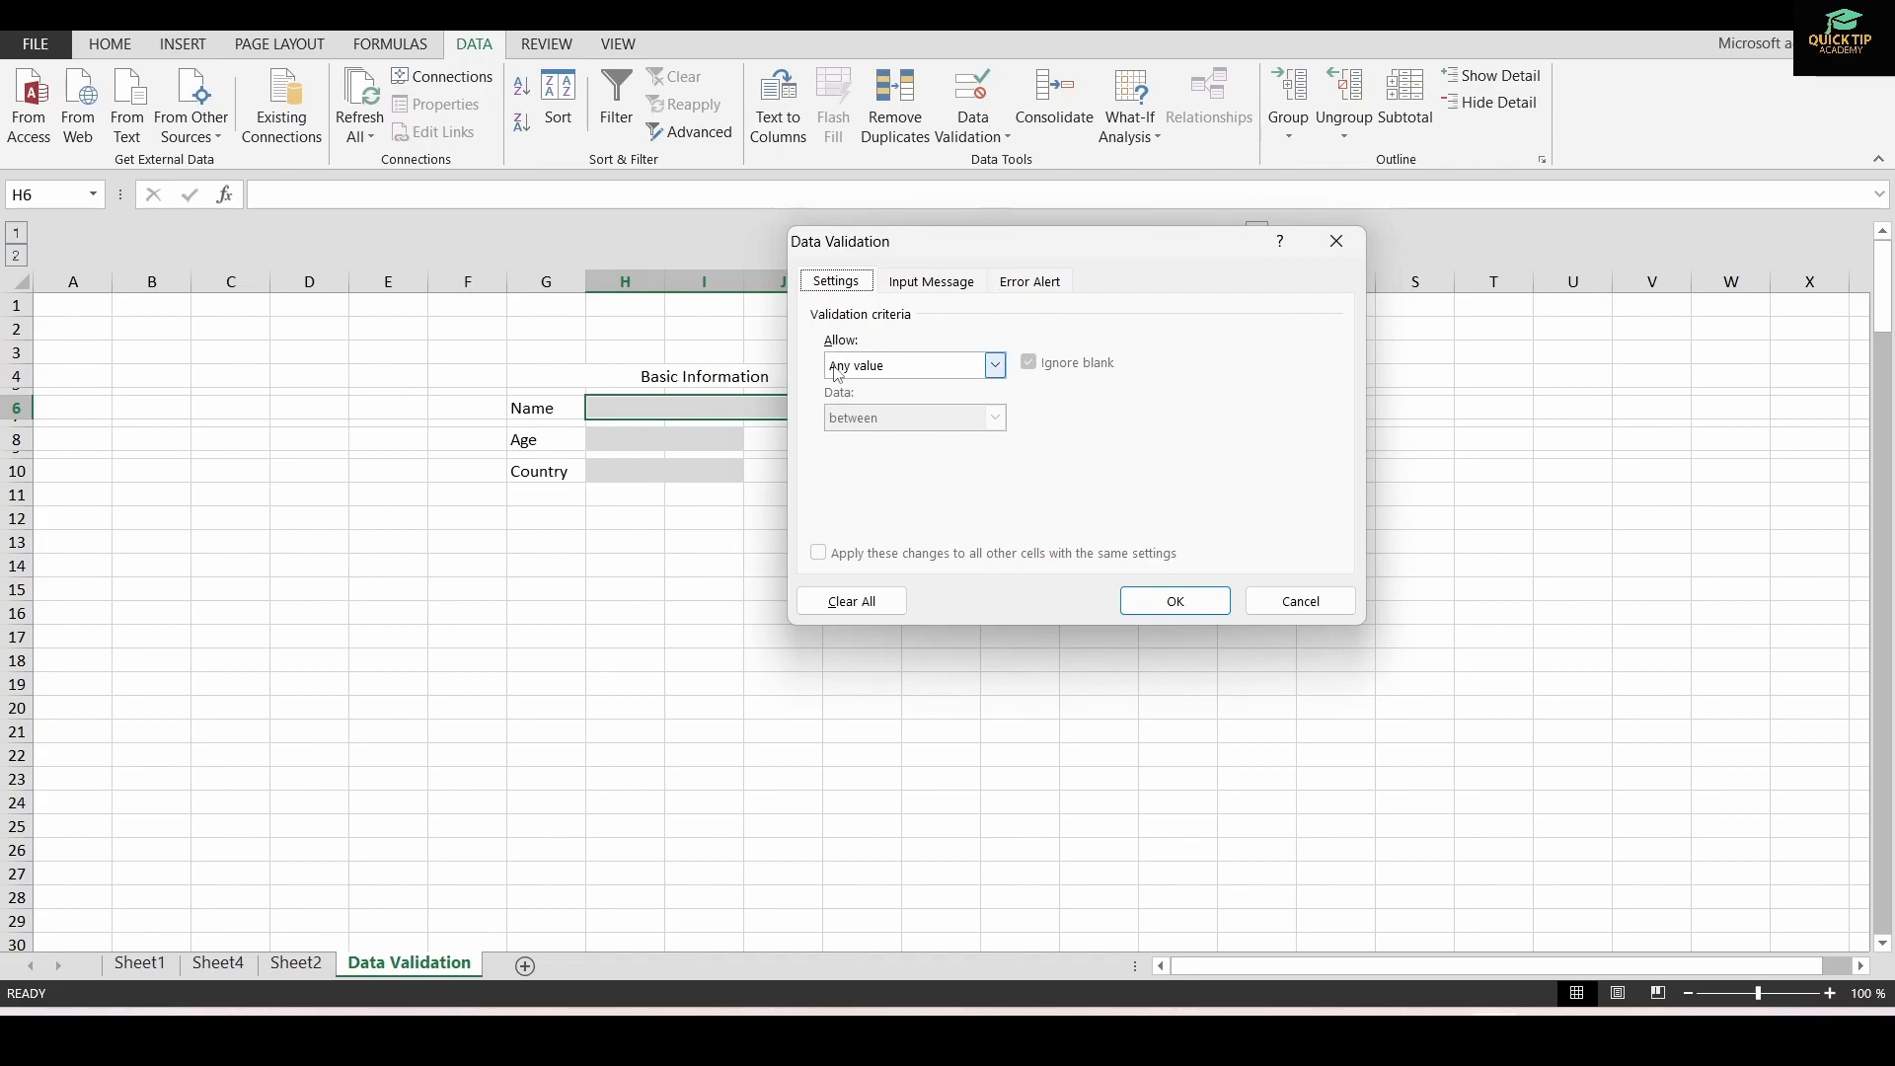
- Restrict the Name entry cell H6 to a text length between a minimum of 0 and a maximum limit
left_click(996, 367)
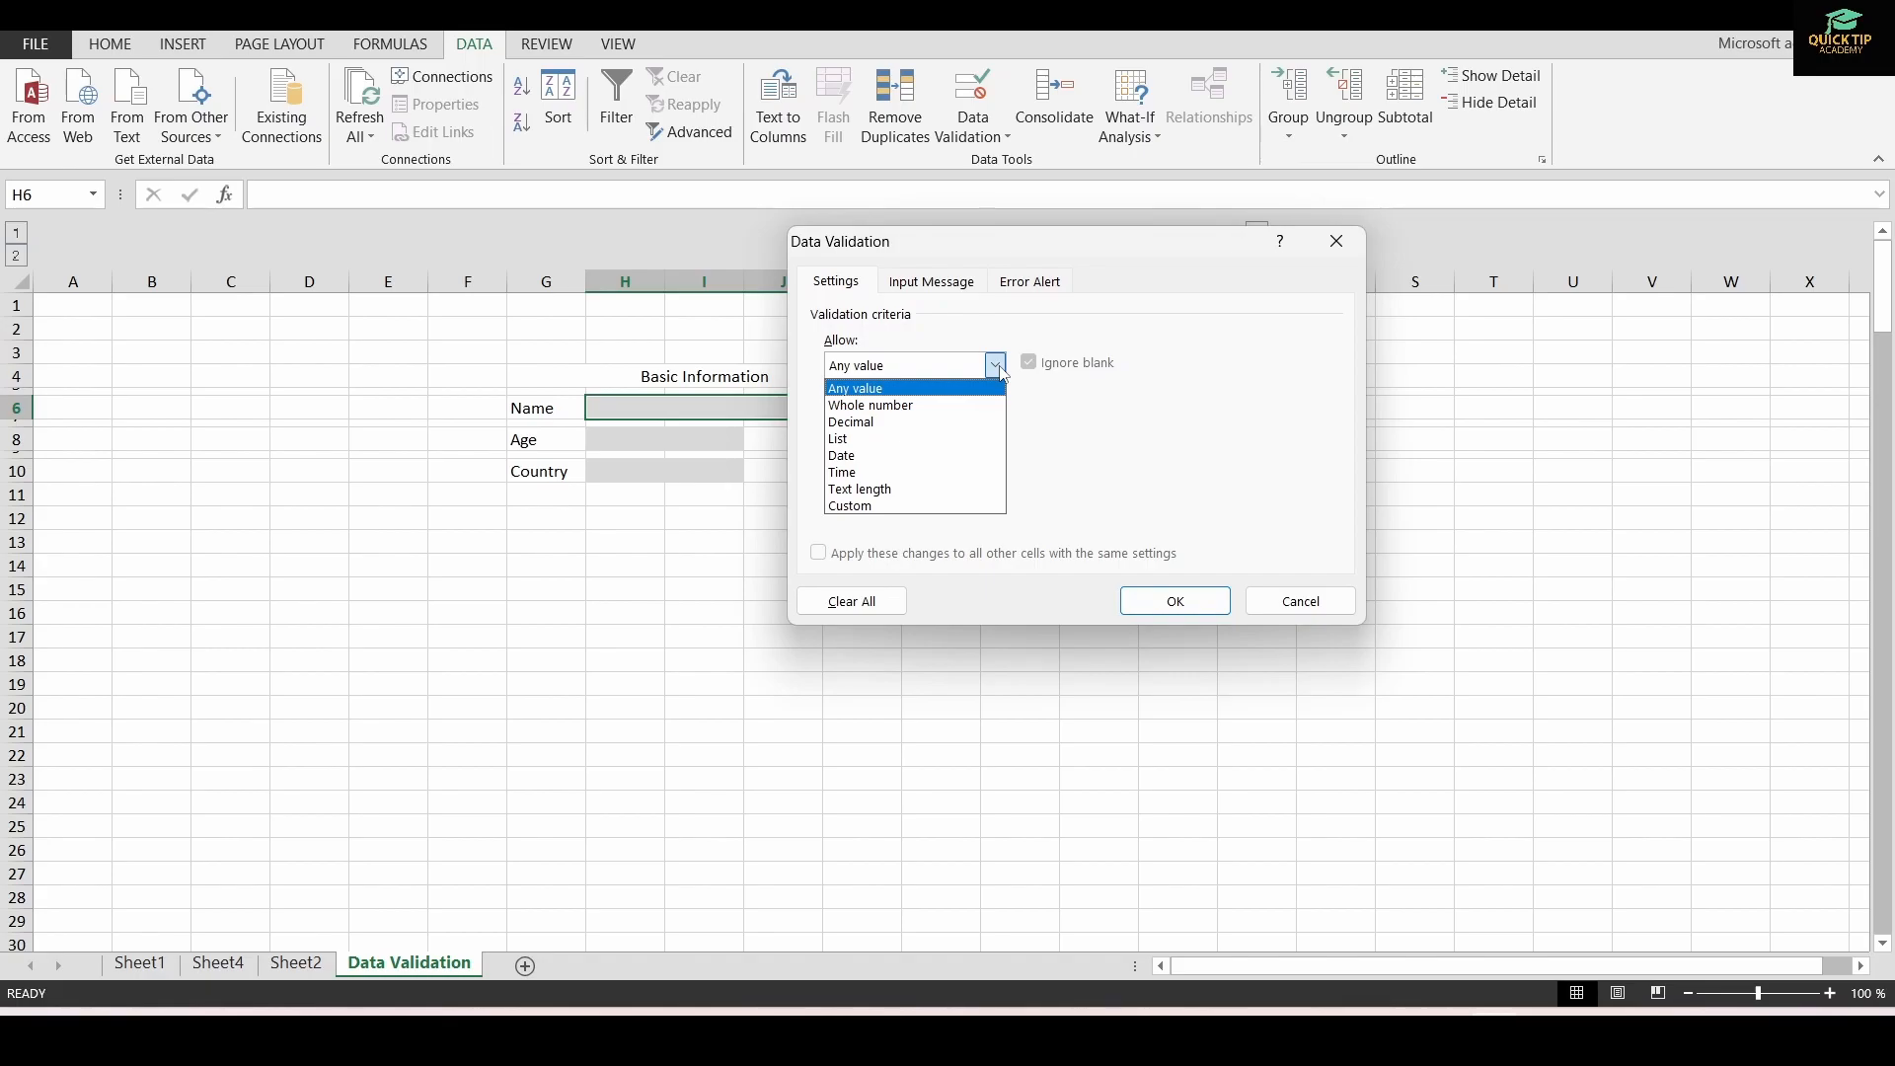
left_click(873, 494)
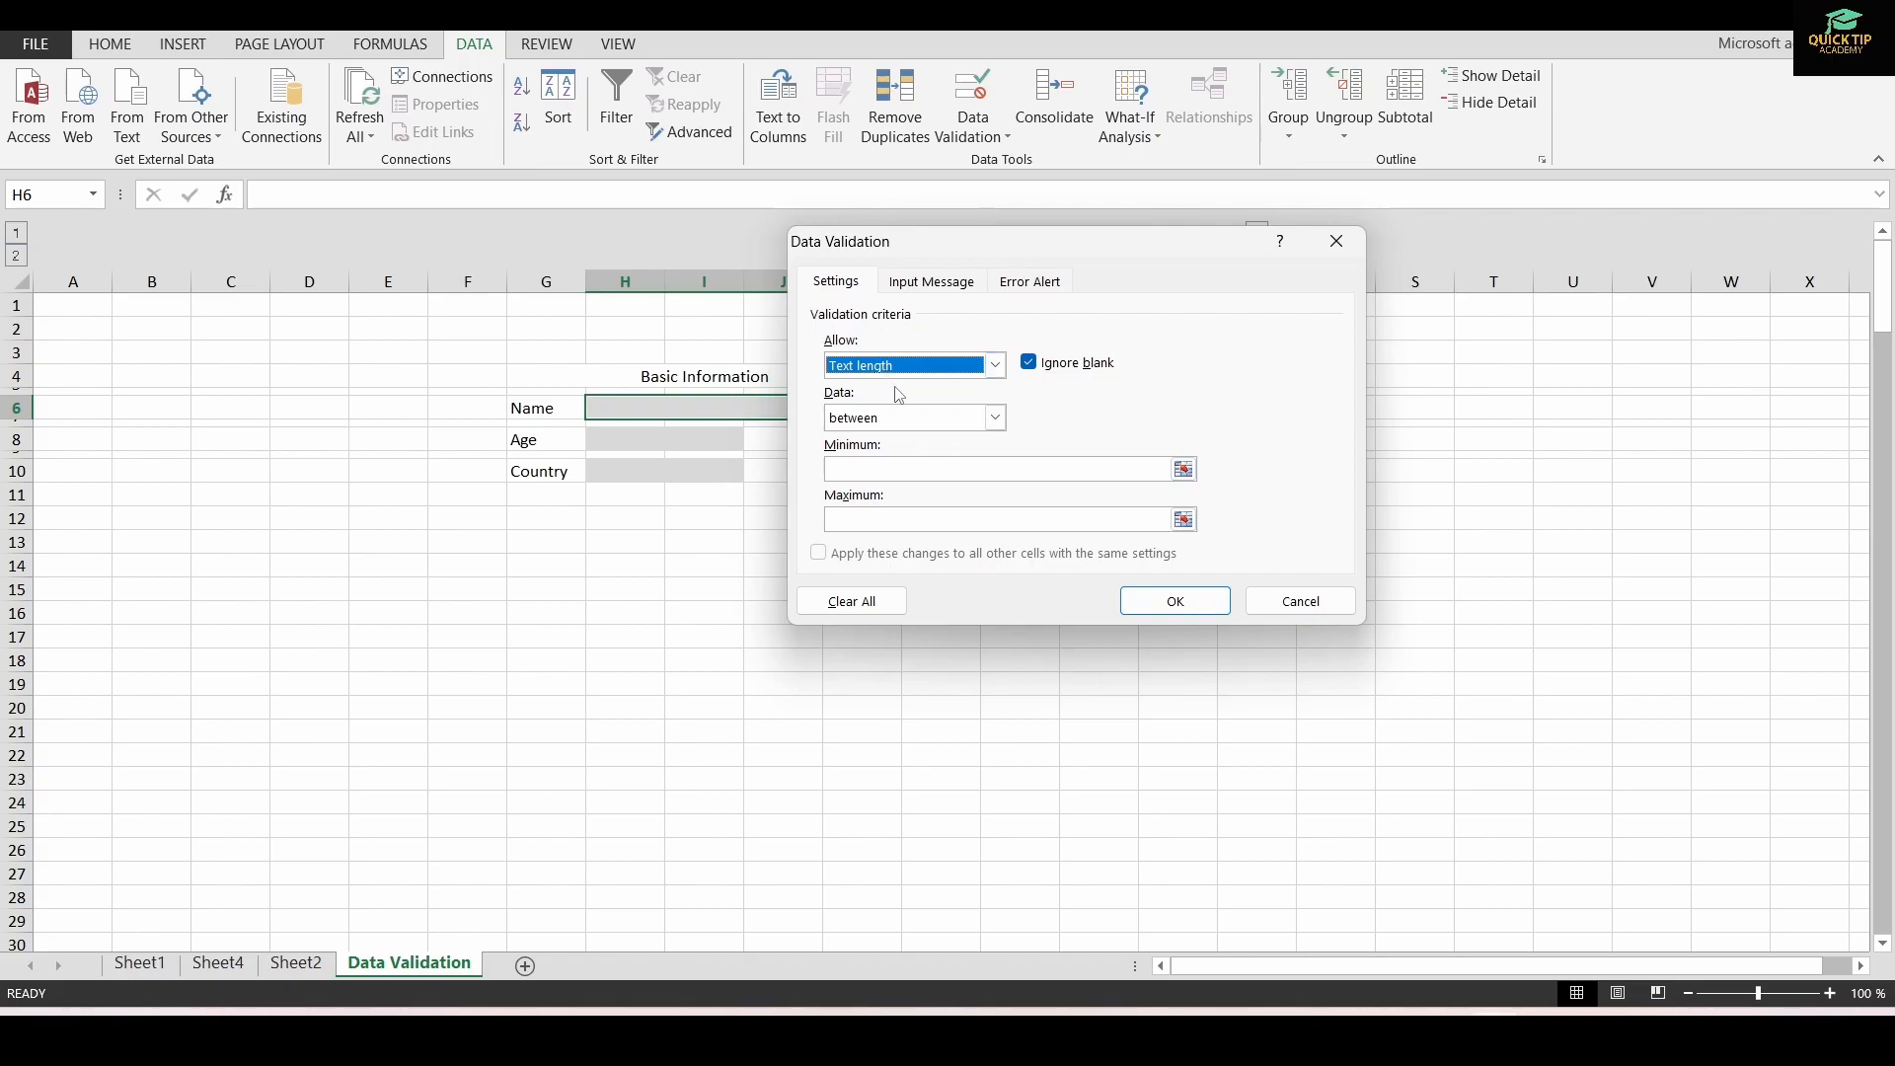
left_click(943, 468)
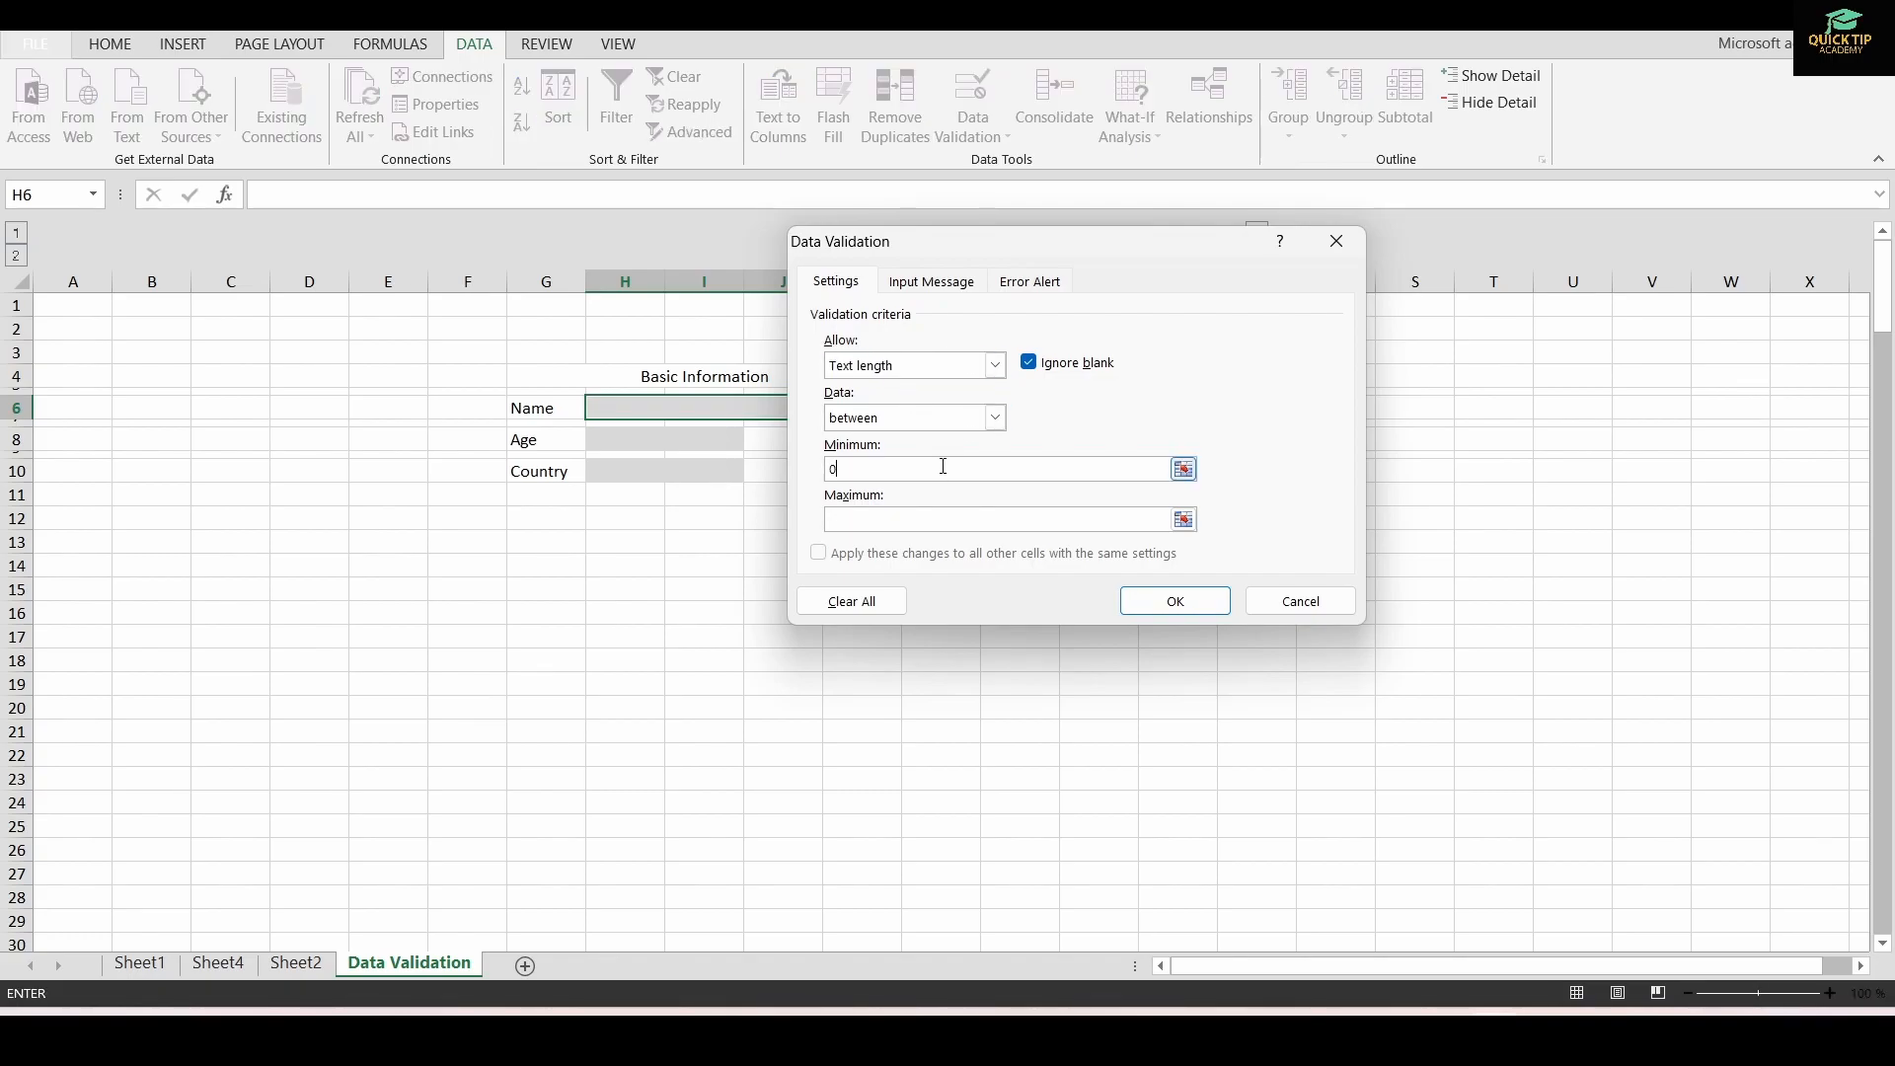
left_click(937, 523)
- Give the Name cell an input message titled "Name" with the text "Enter Name"
left_click(936, 288)
left_click(868, 464)
type("Enter Name")
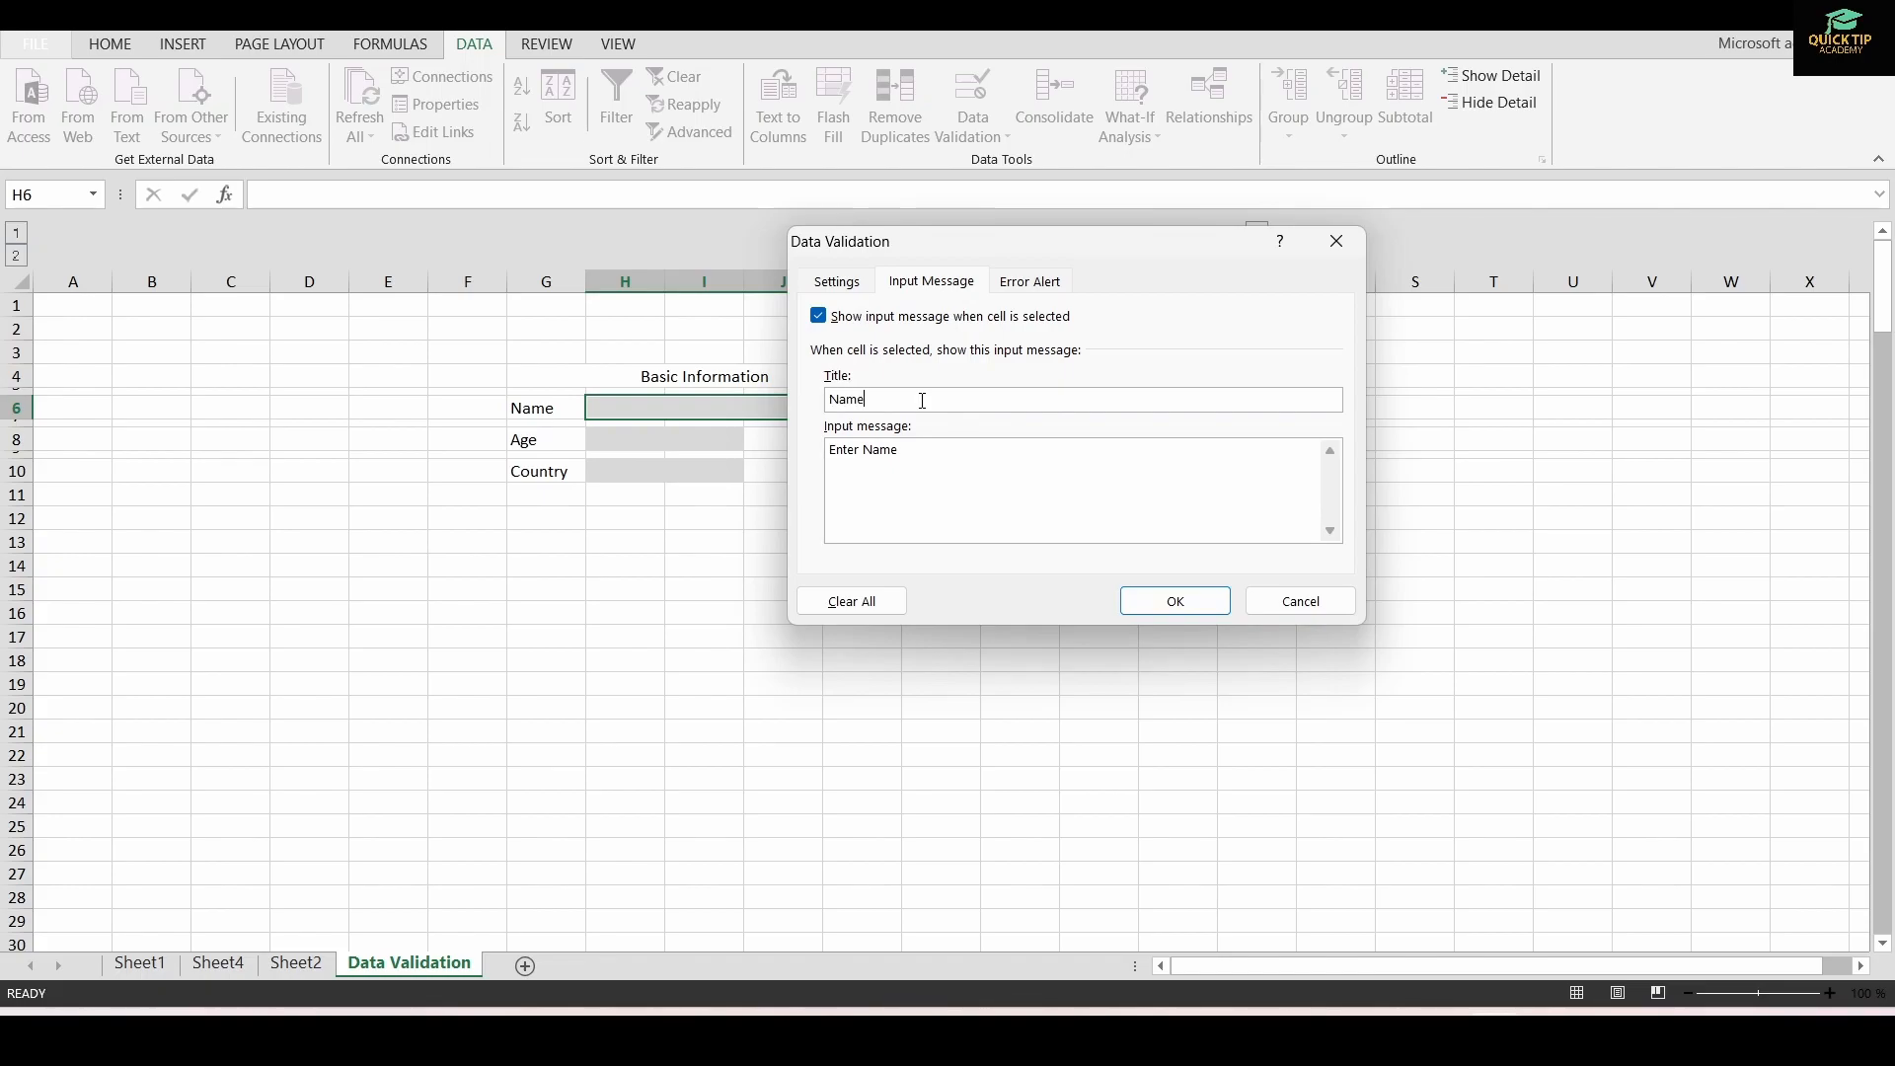
- Add a Stop error alert with the message "Text Limit Exceeded" and apply the validation to the Name cell
left_click(1033, 285)
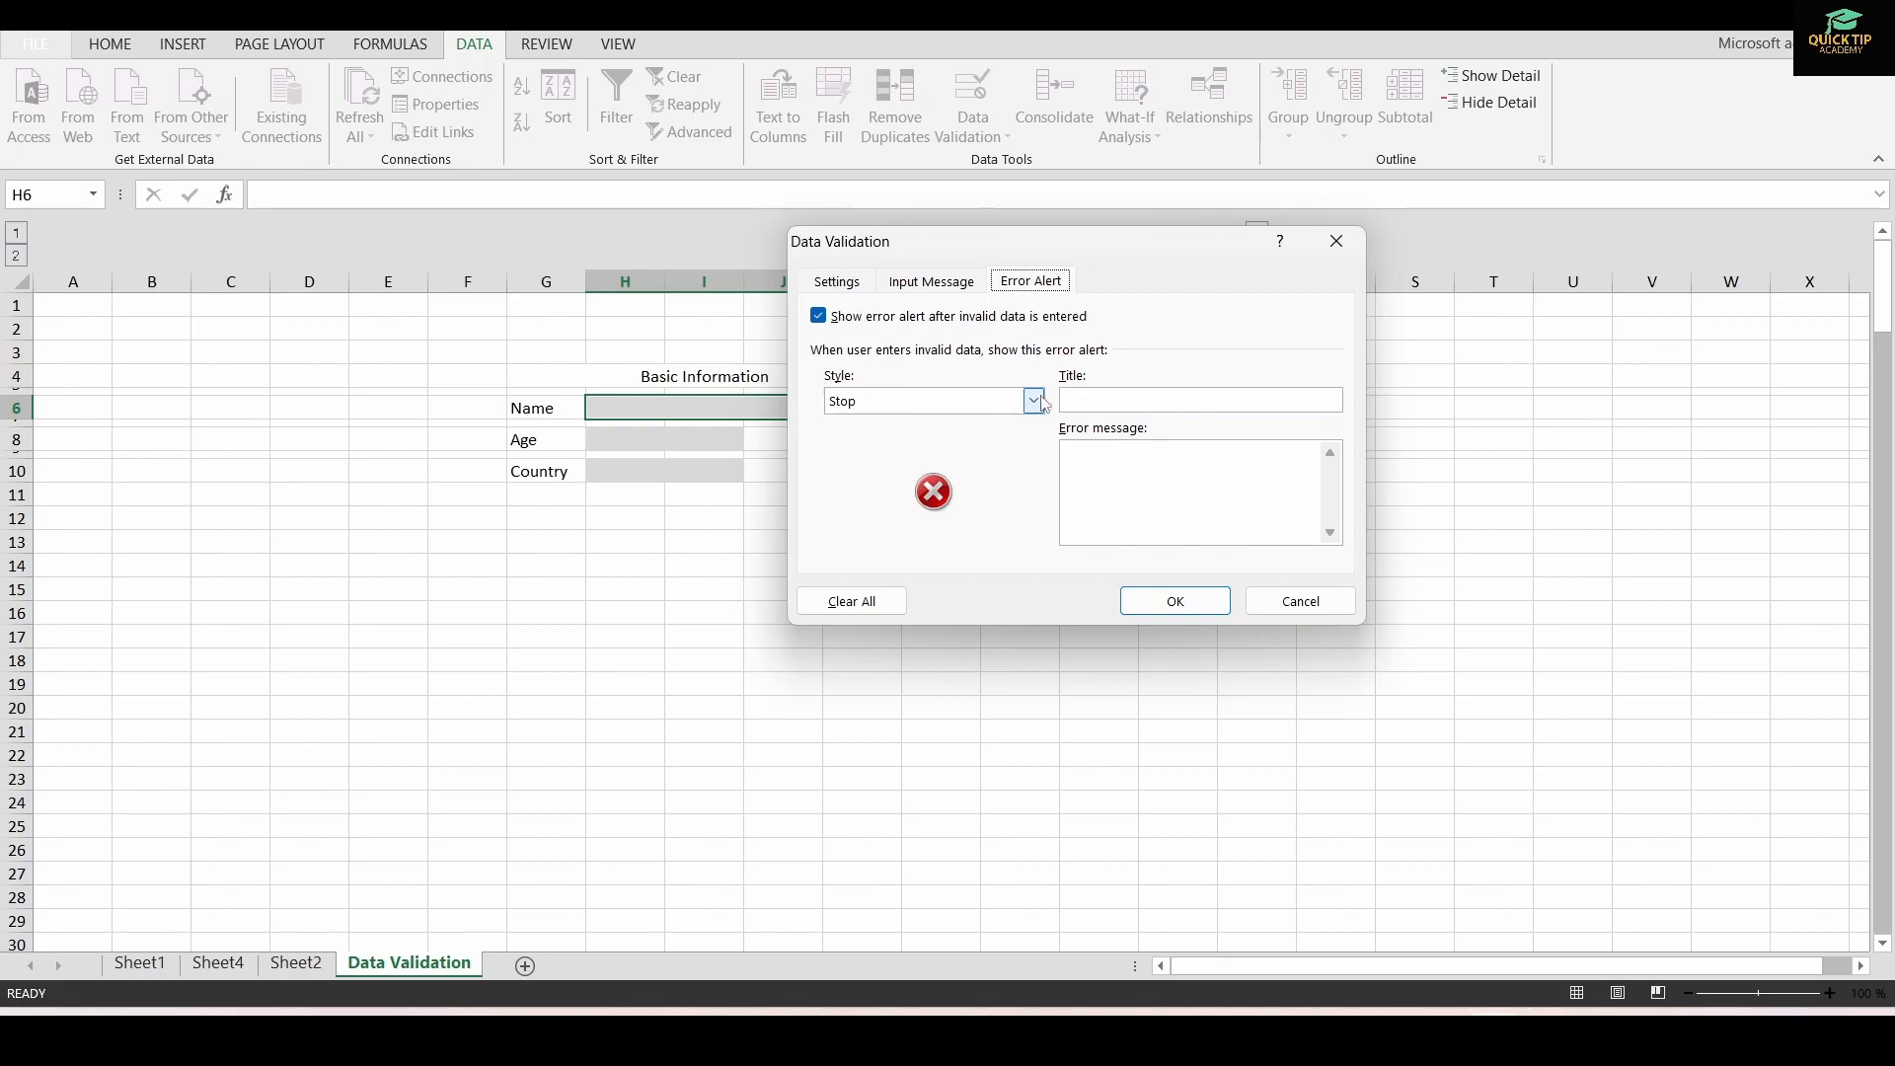
left_click(1116, 452)
type("Text Limit Exceeded")
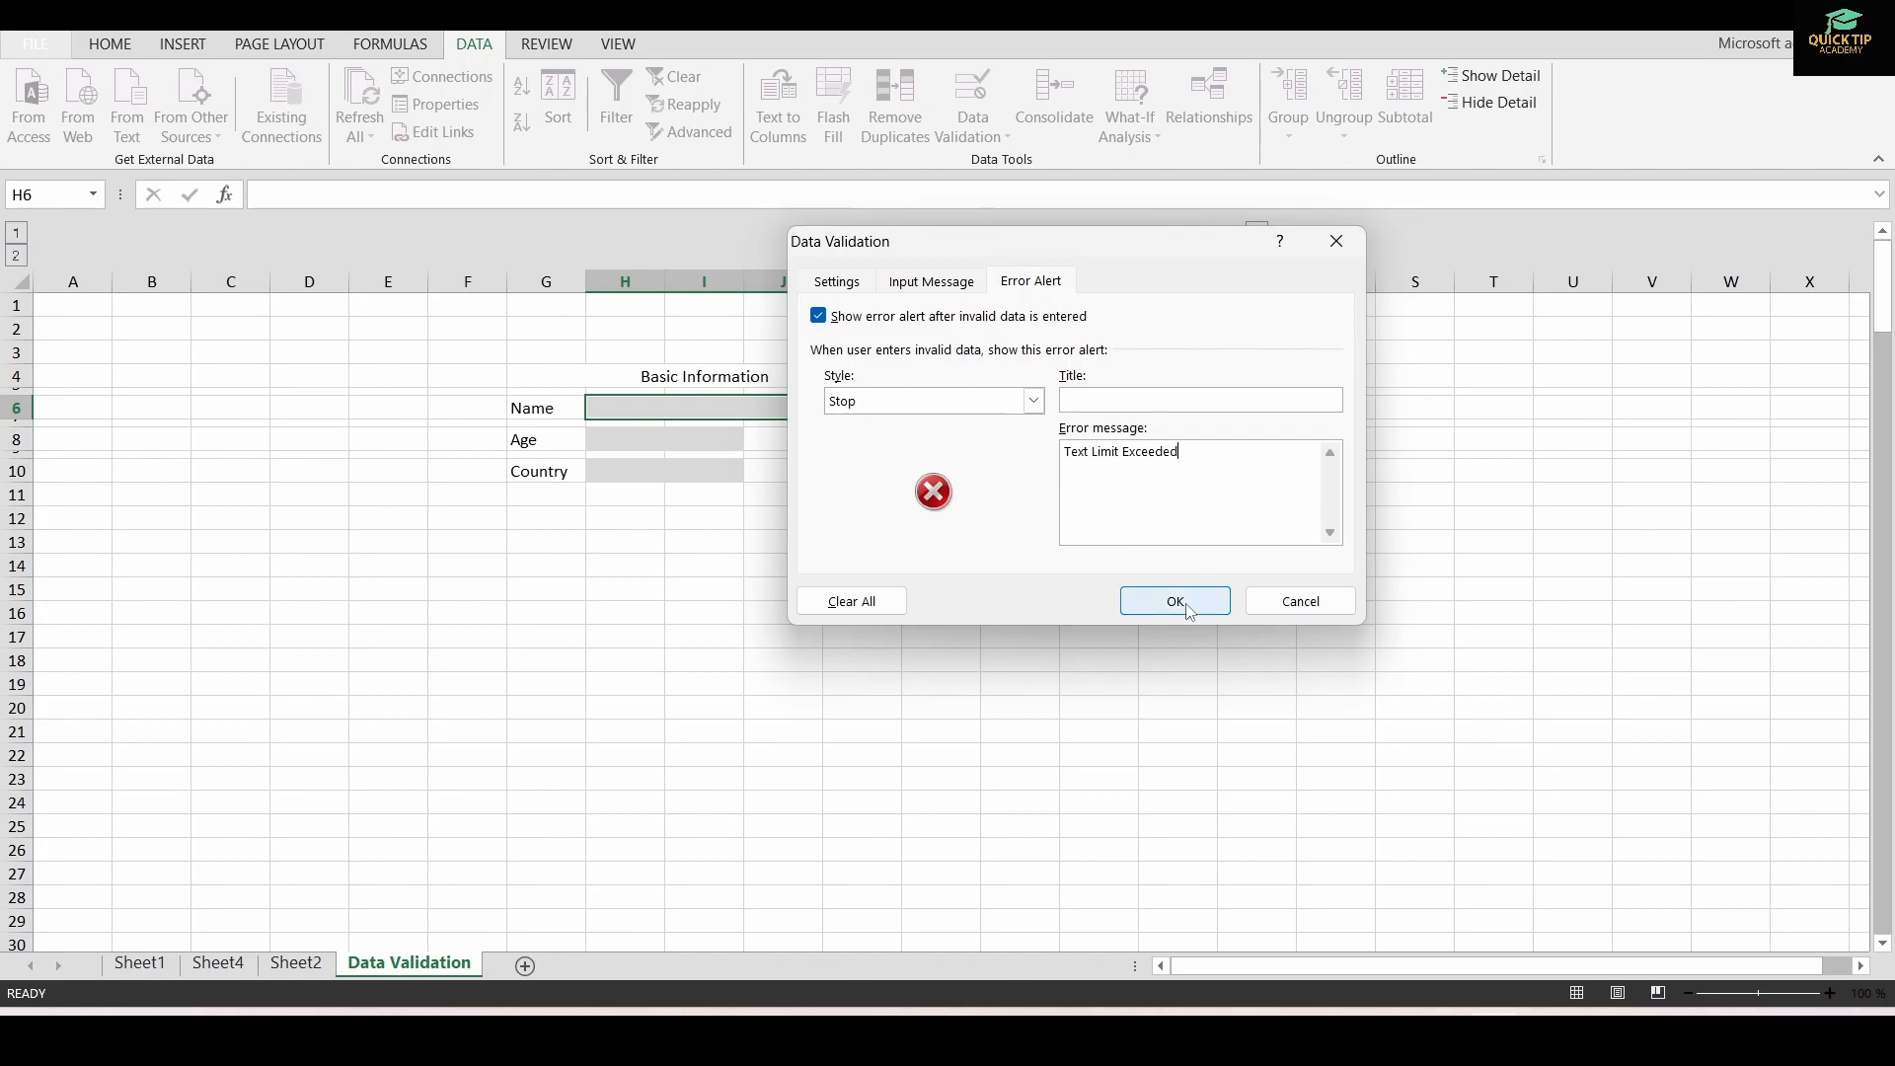
left_click(1176, 601)
- Test the Name cell's length rule by trying to enter a long string of random characters, and cancel the entry
left_click(662, 408)
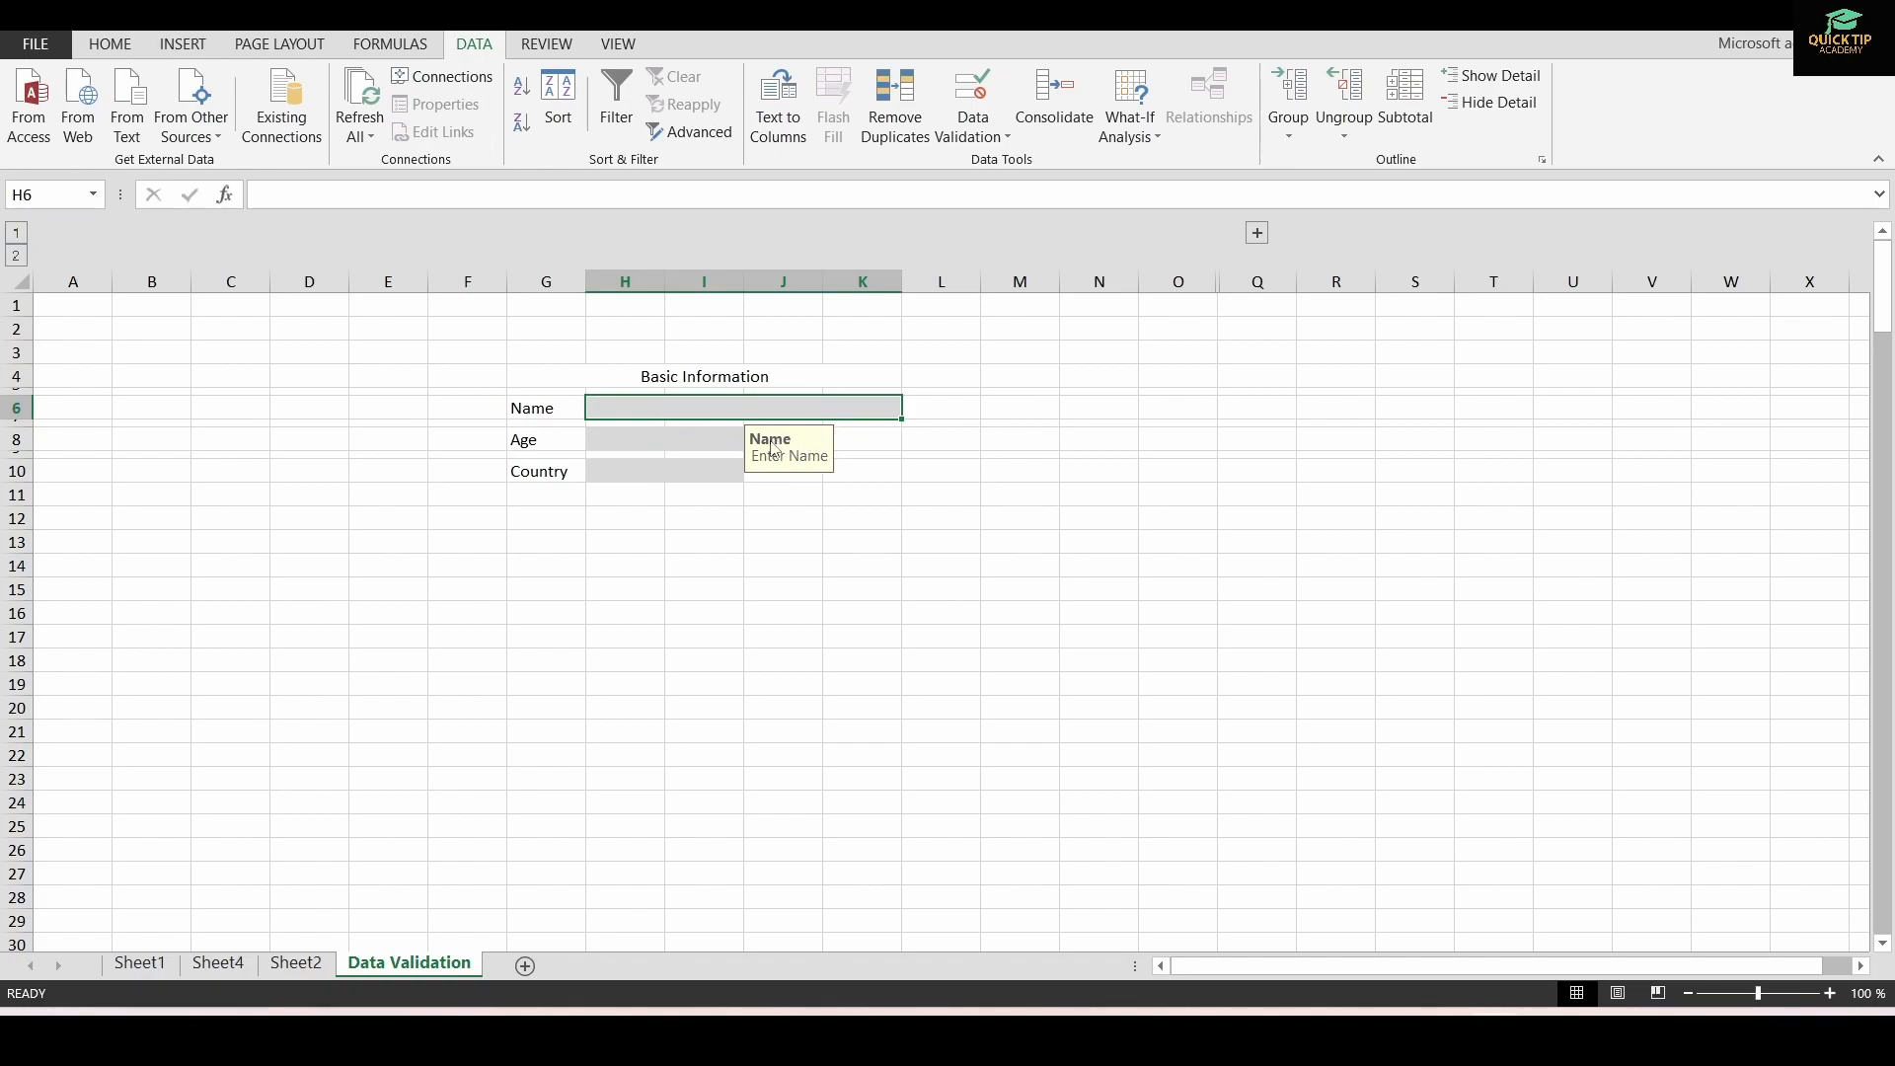
left_click(679, 437)
left_click(665, 408)
type("ohiwnpfjpvapmfv'papfm'apmfm'pfmpm")
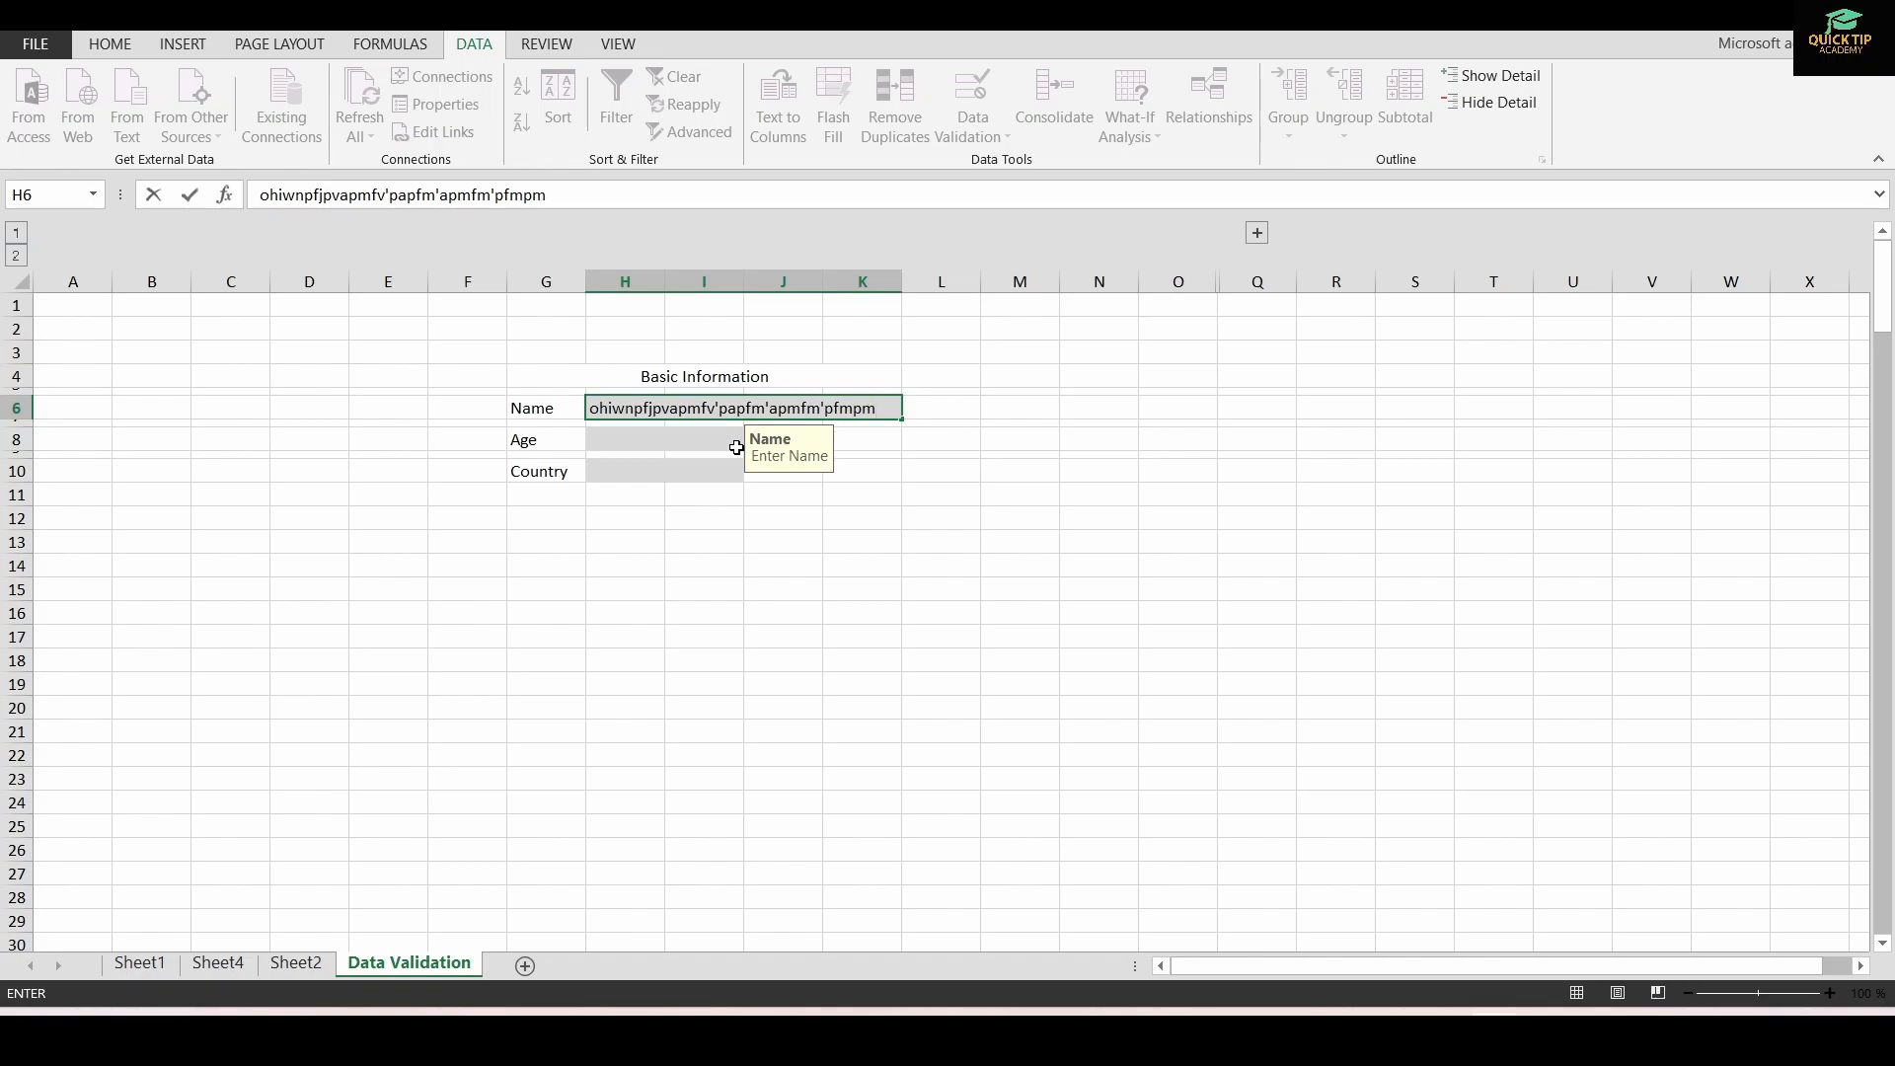
key("Return")
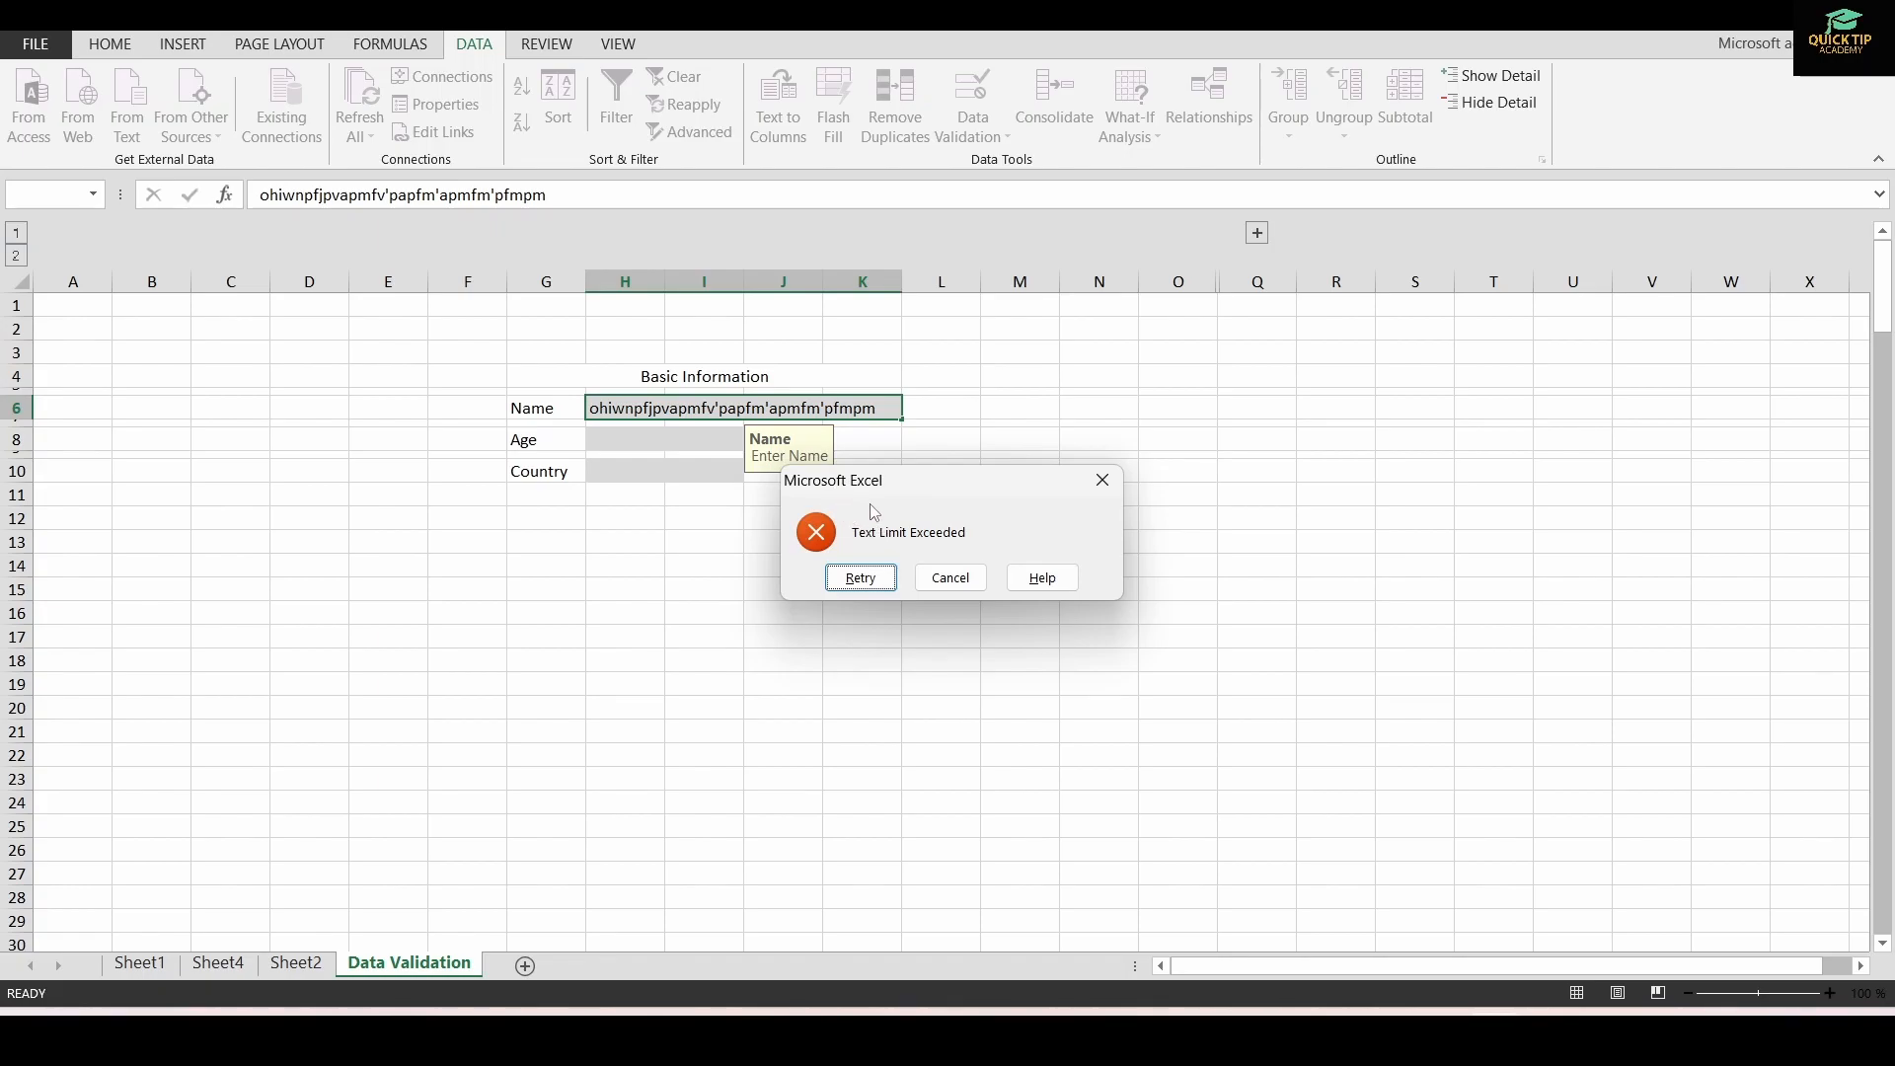
left_click(962, 578)
left_click(840, 538)
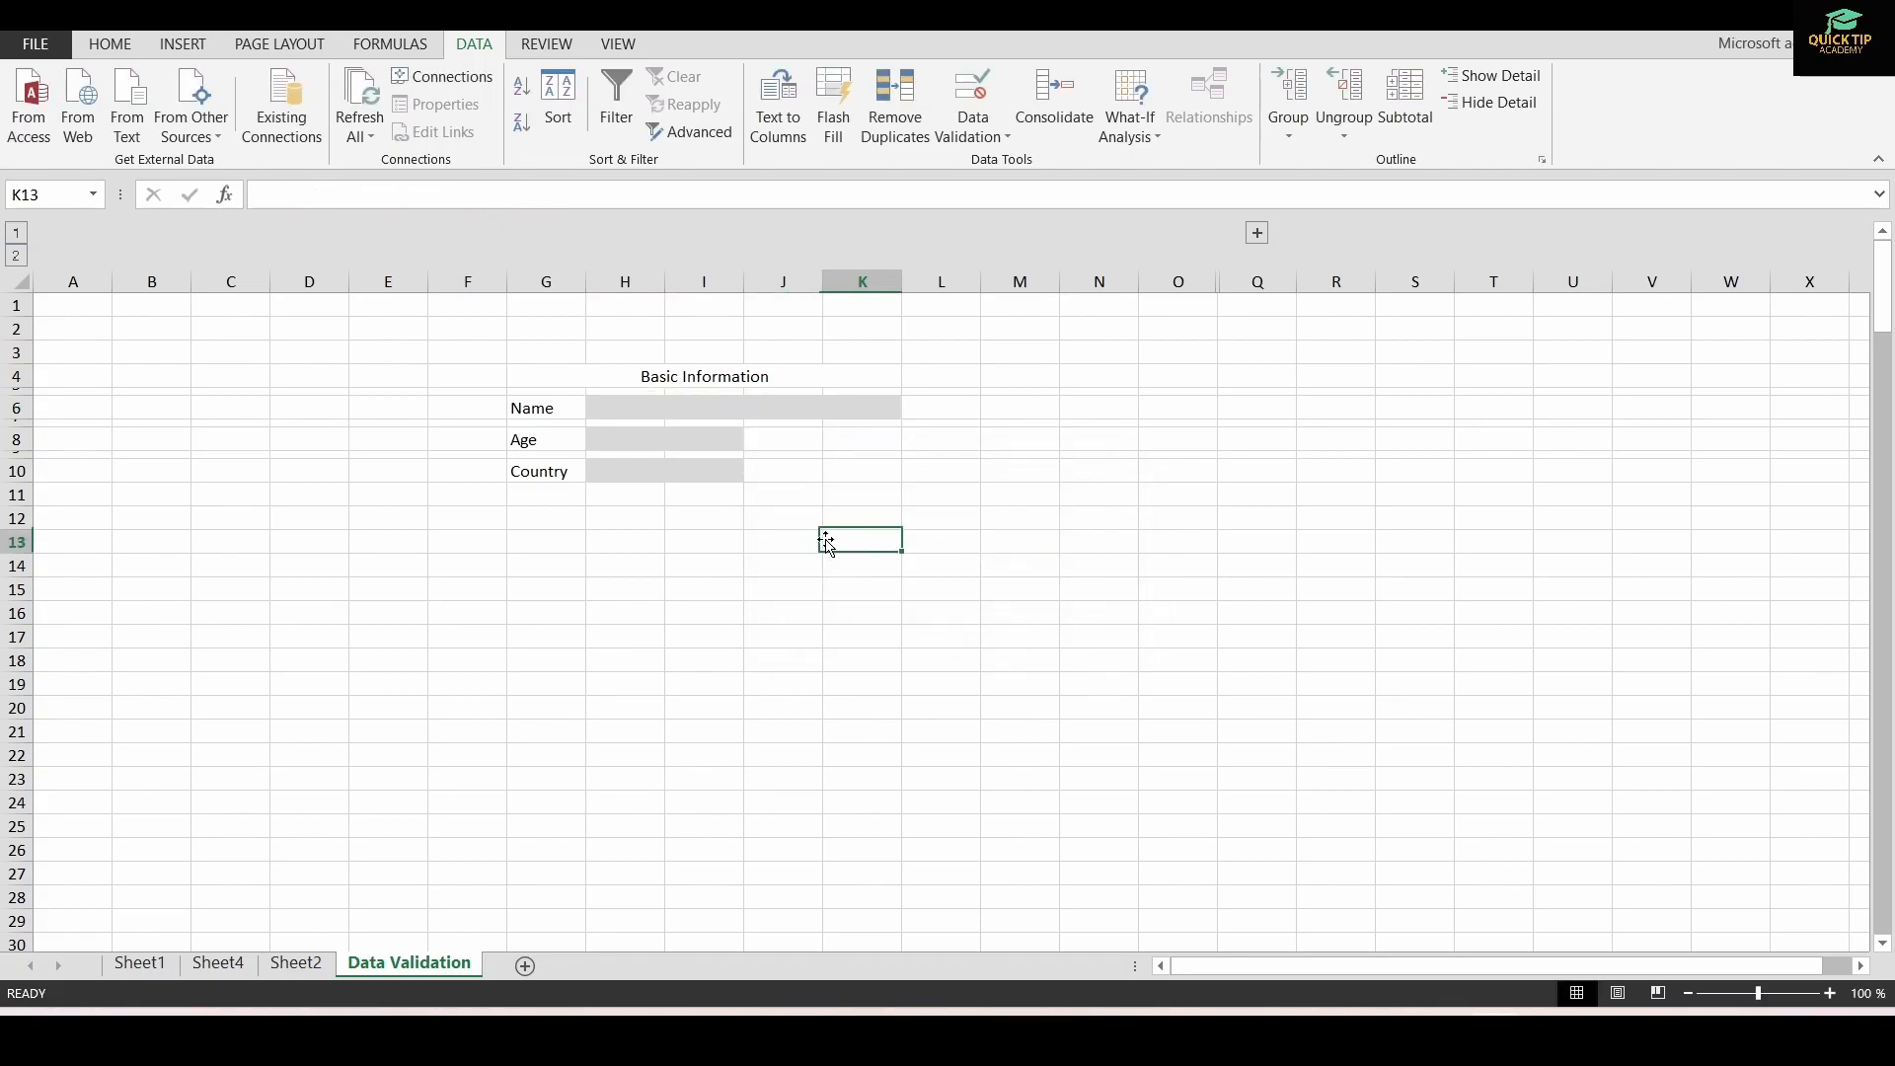
- Enter the person's full name in the Name cell
left_click(733, 412)
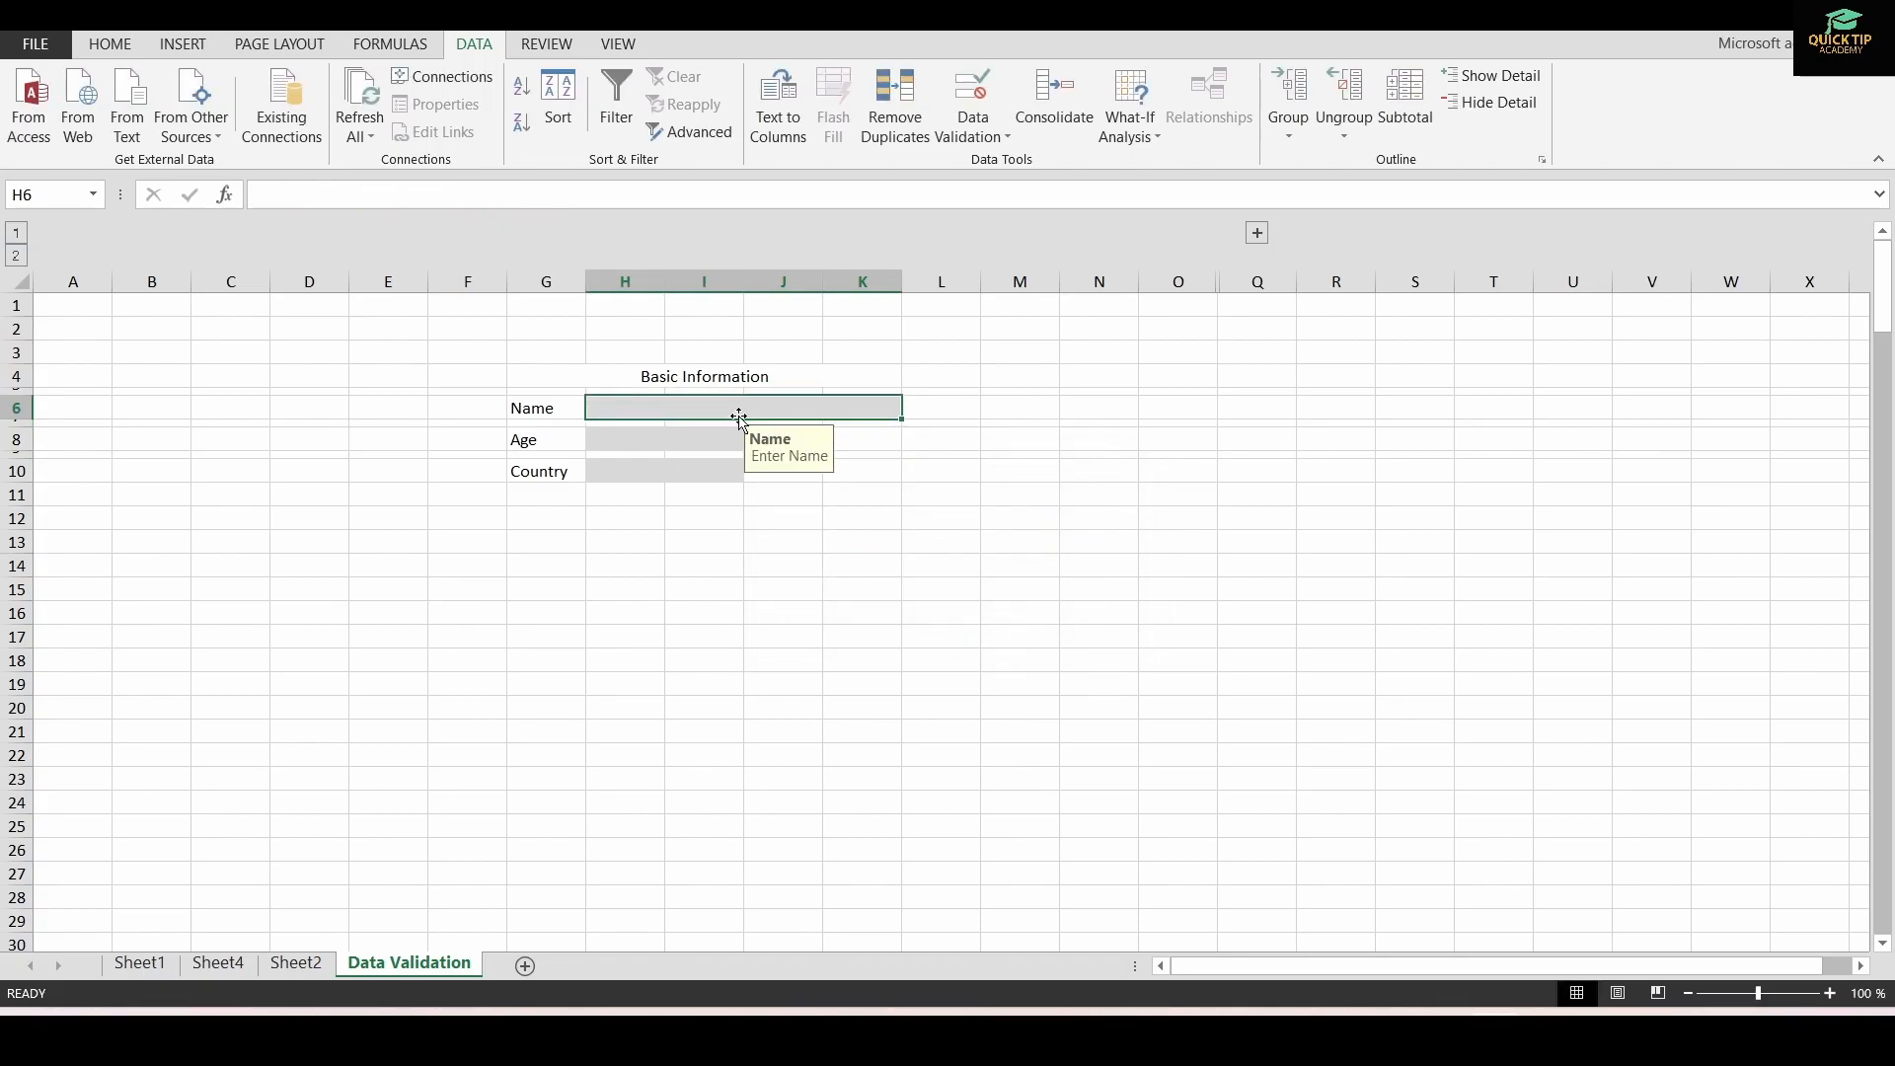
type("John Doe")
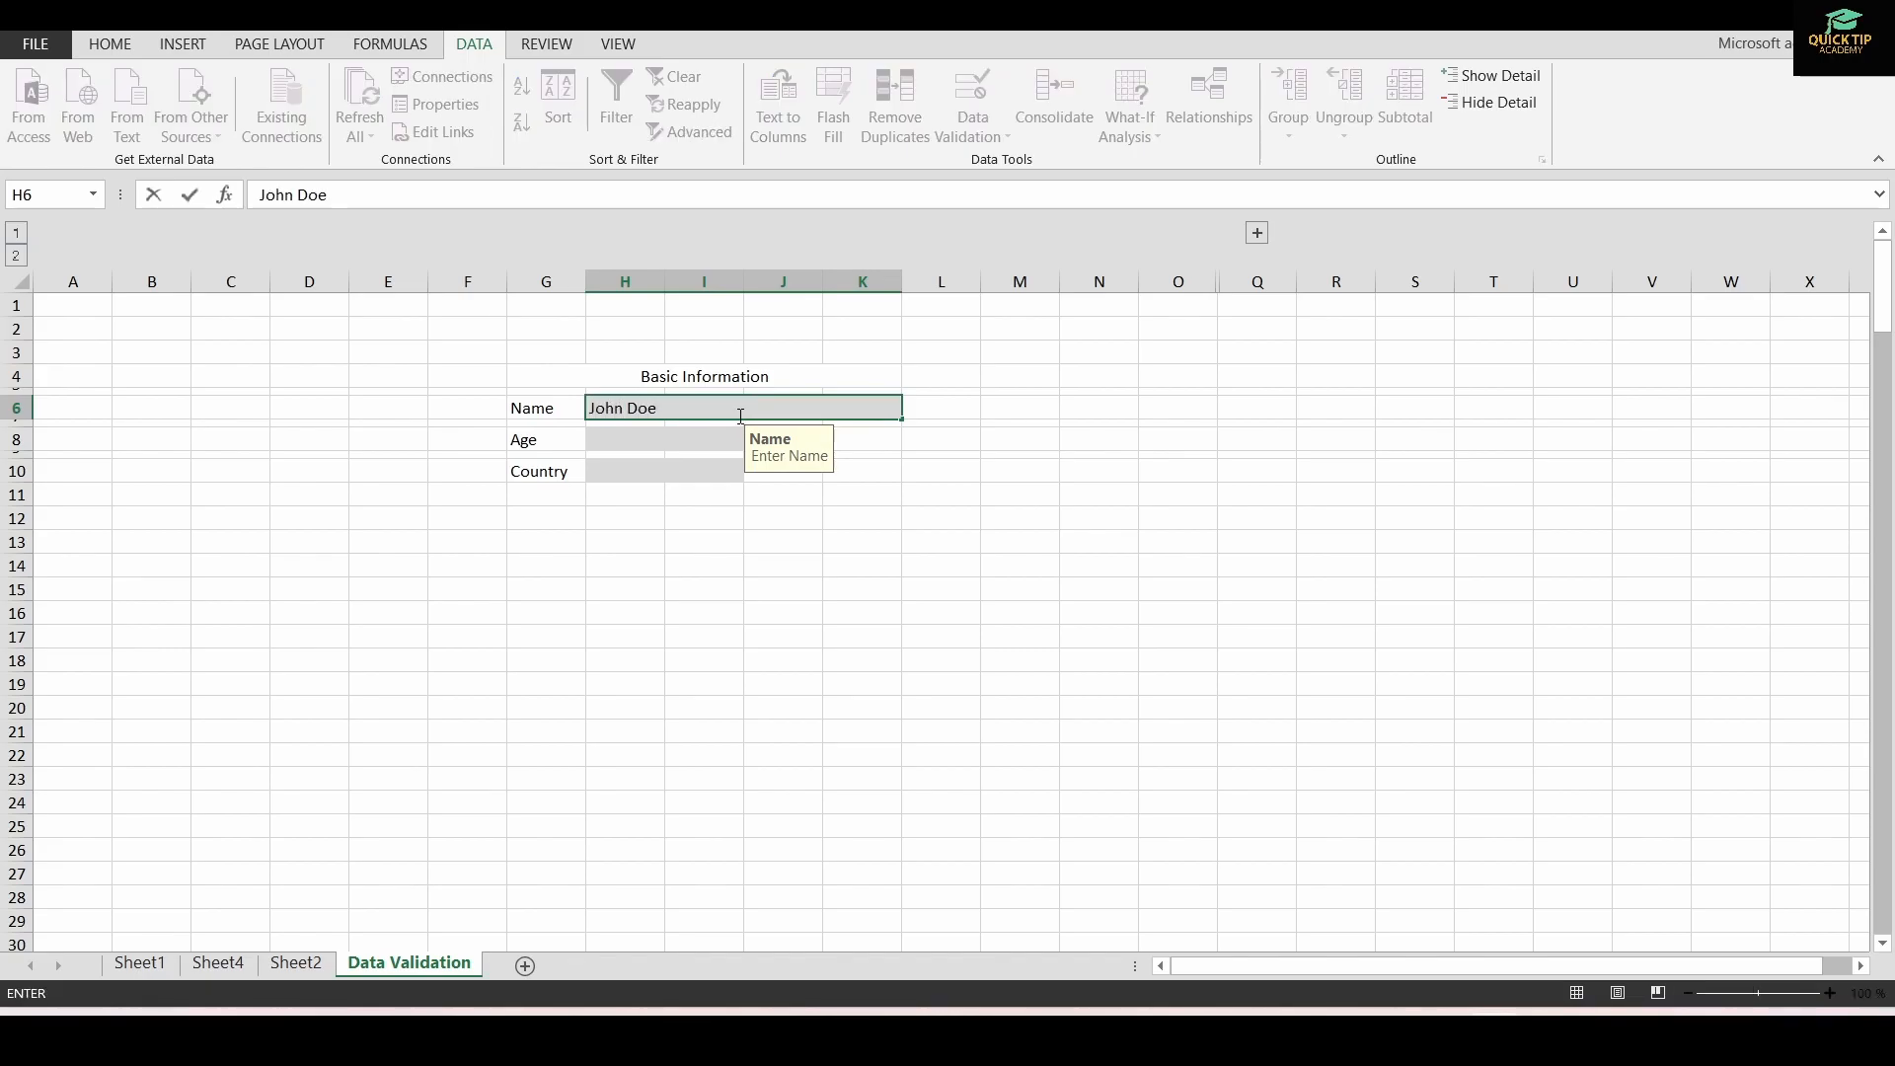
left_click(1131, 494)
- Set the Age cell's validation to allow only whole numbers between 0 and 150
left_click(635, 435)
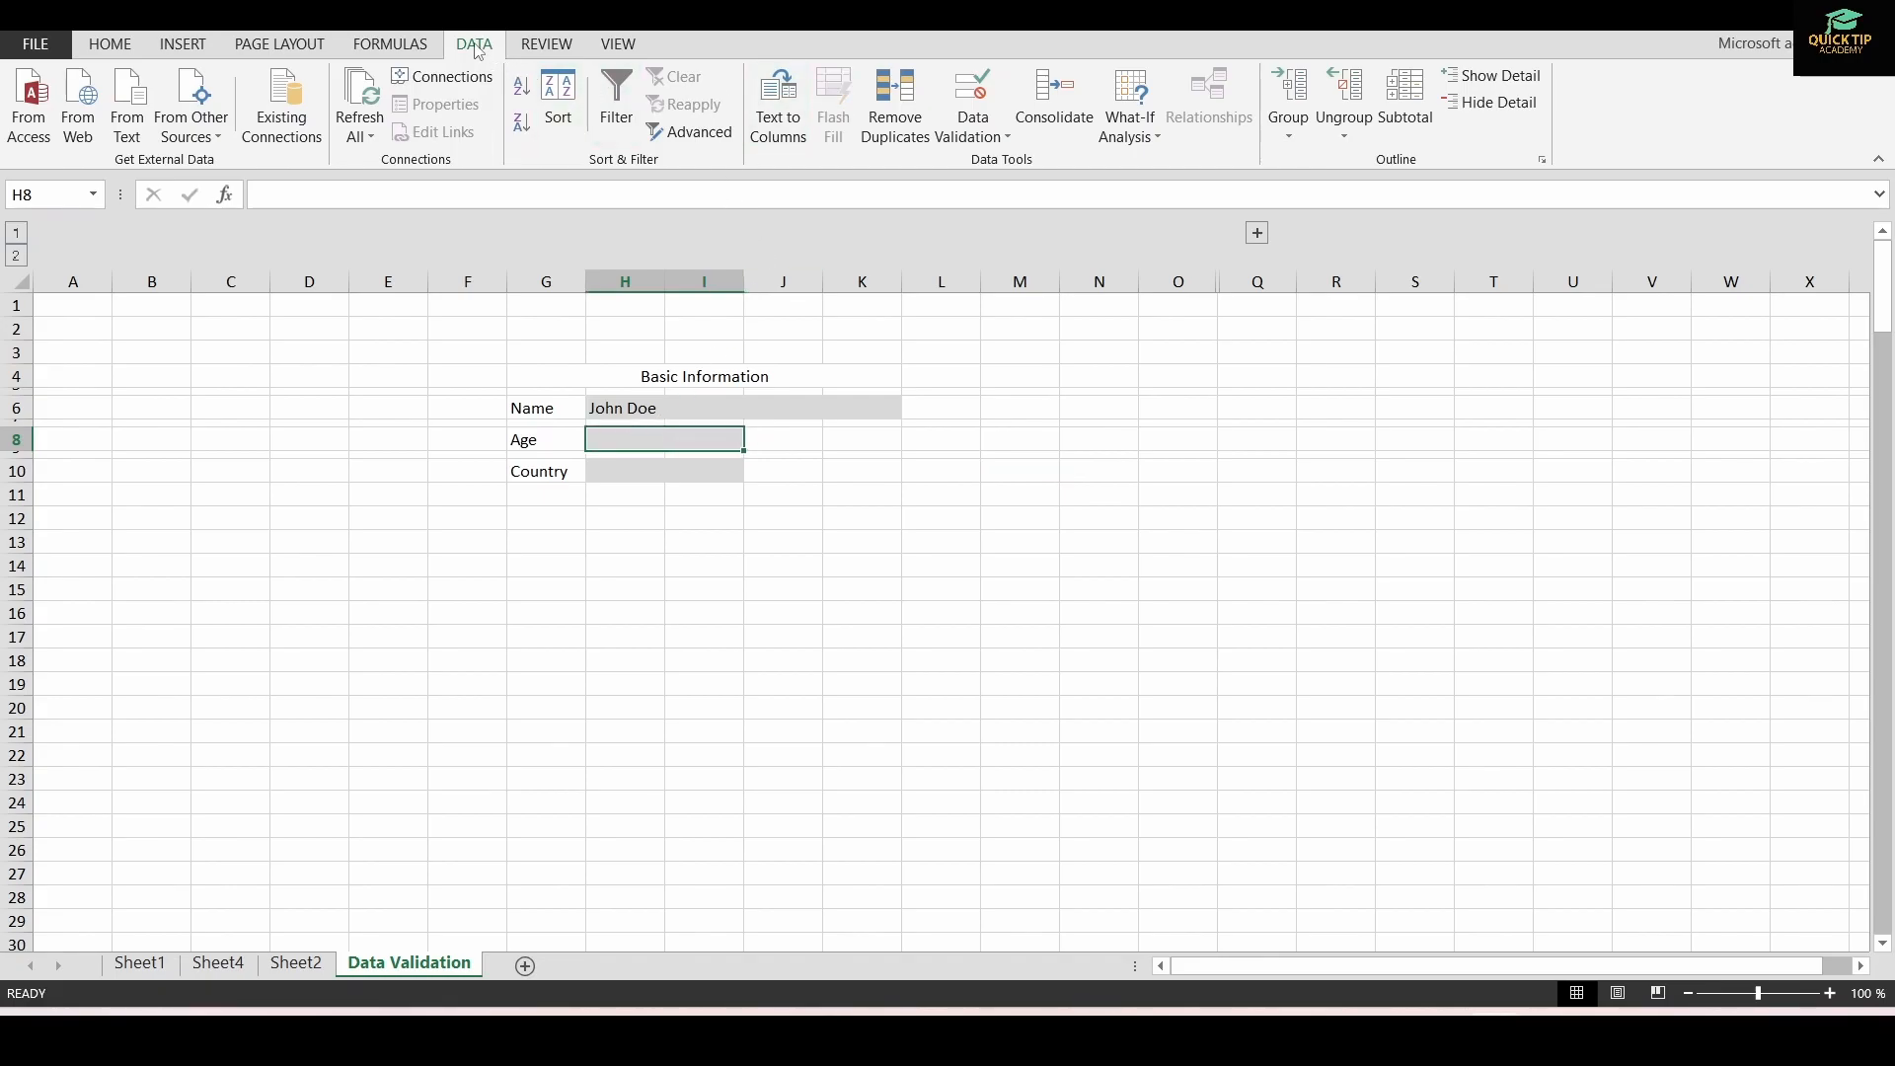
left_click(972, 93)
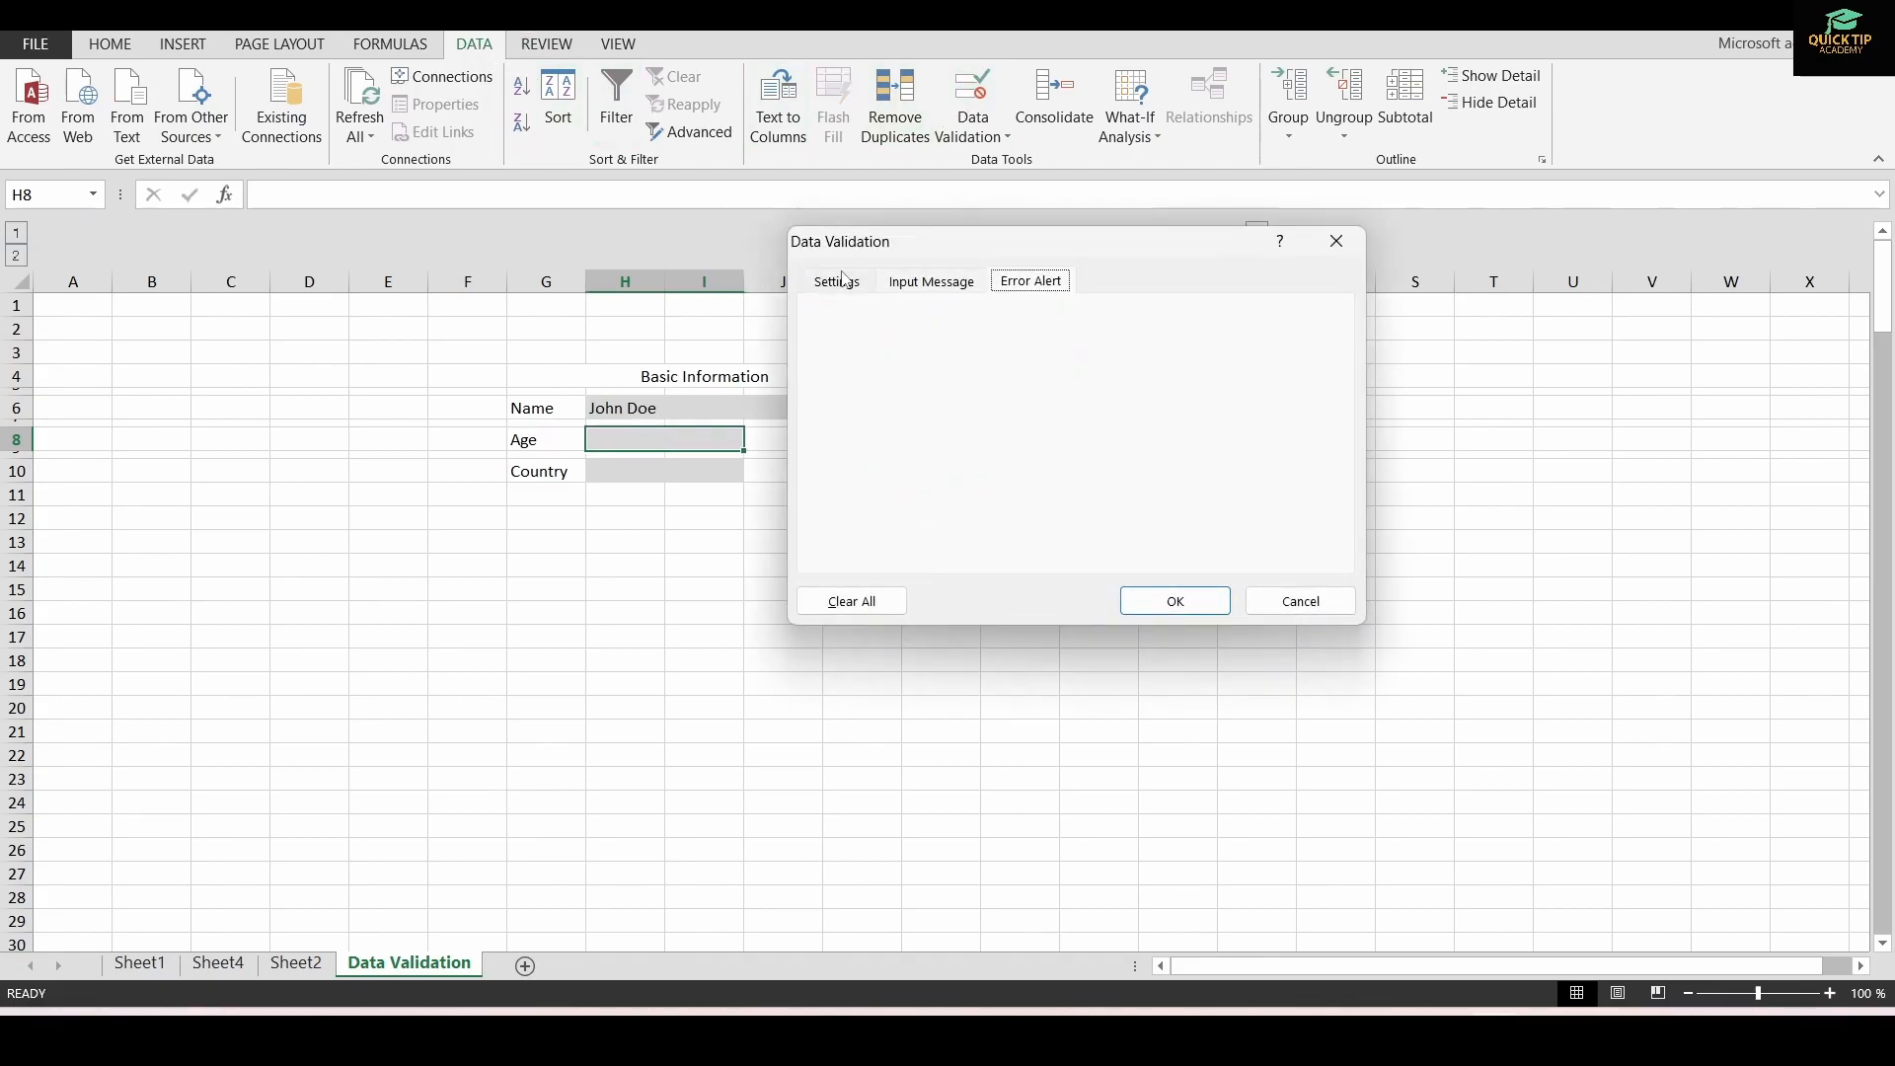
left_click(994, 367)
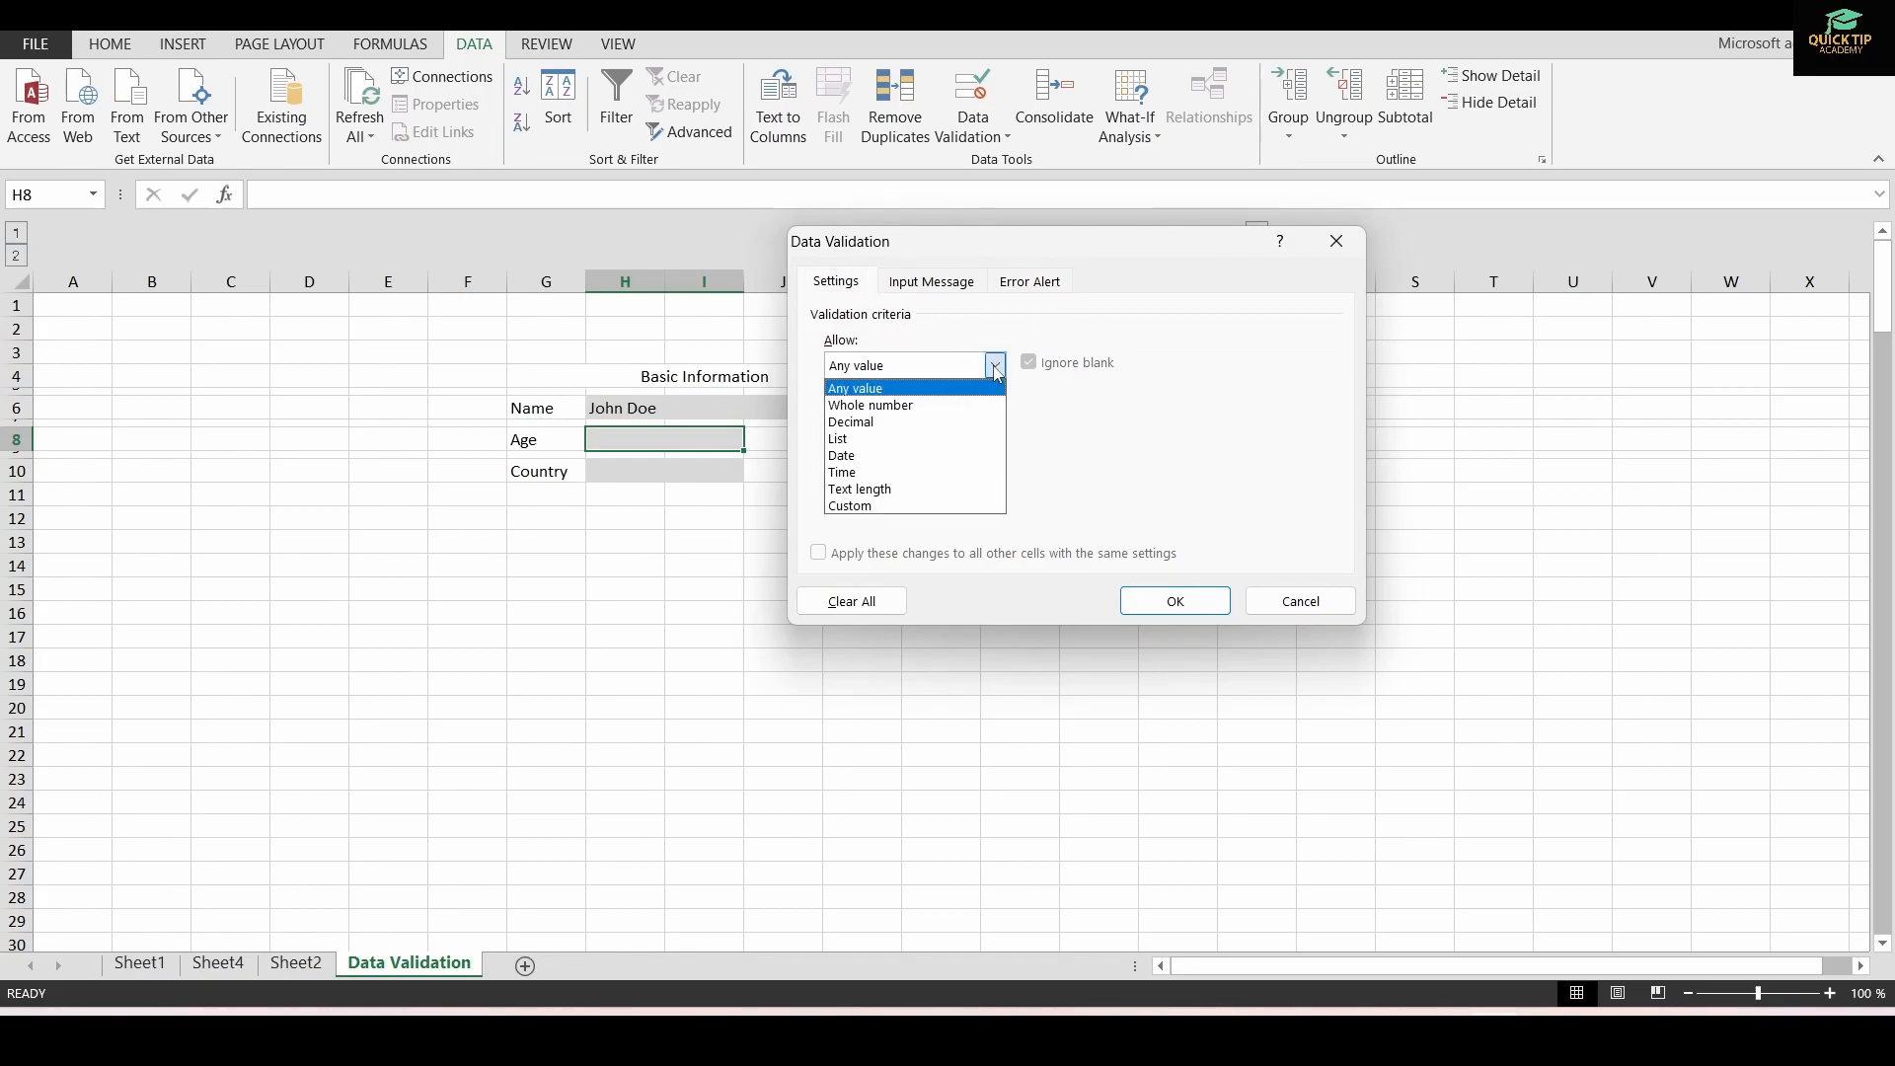
left_click(946, 413)
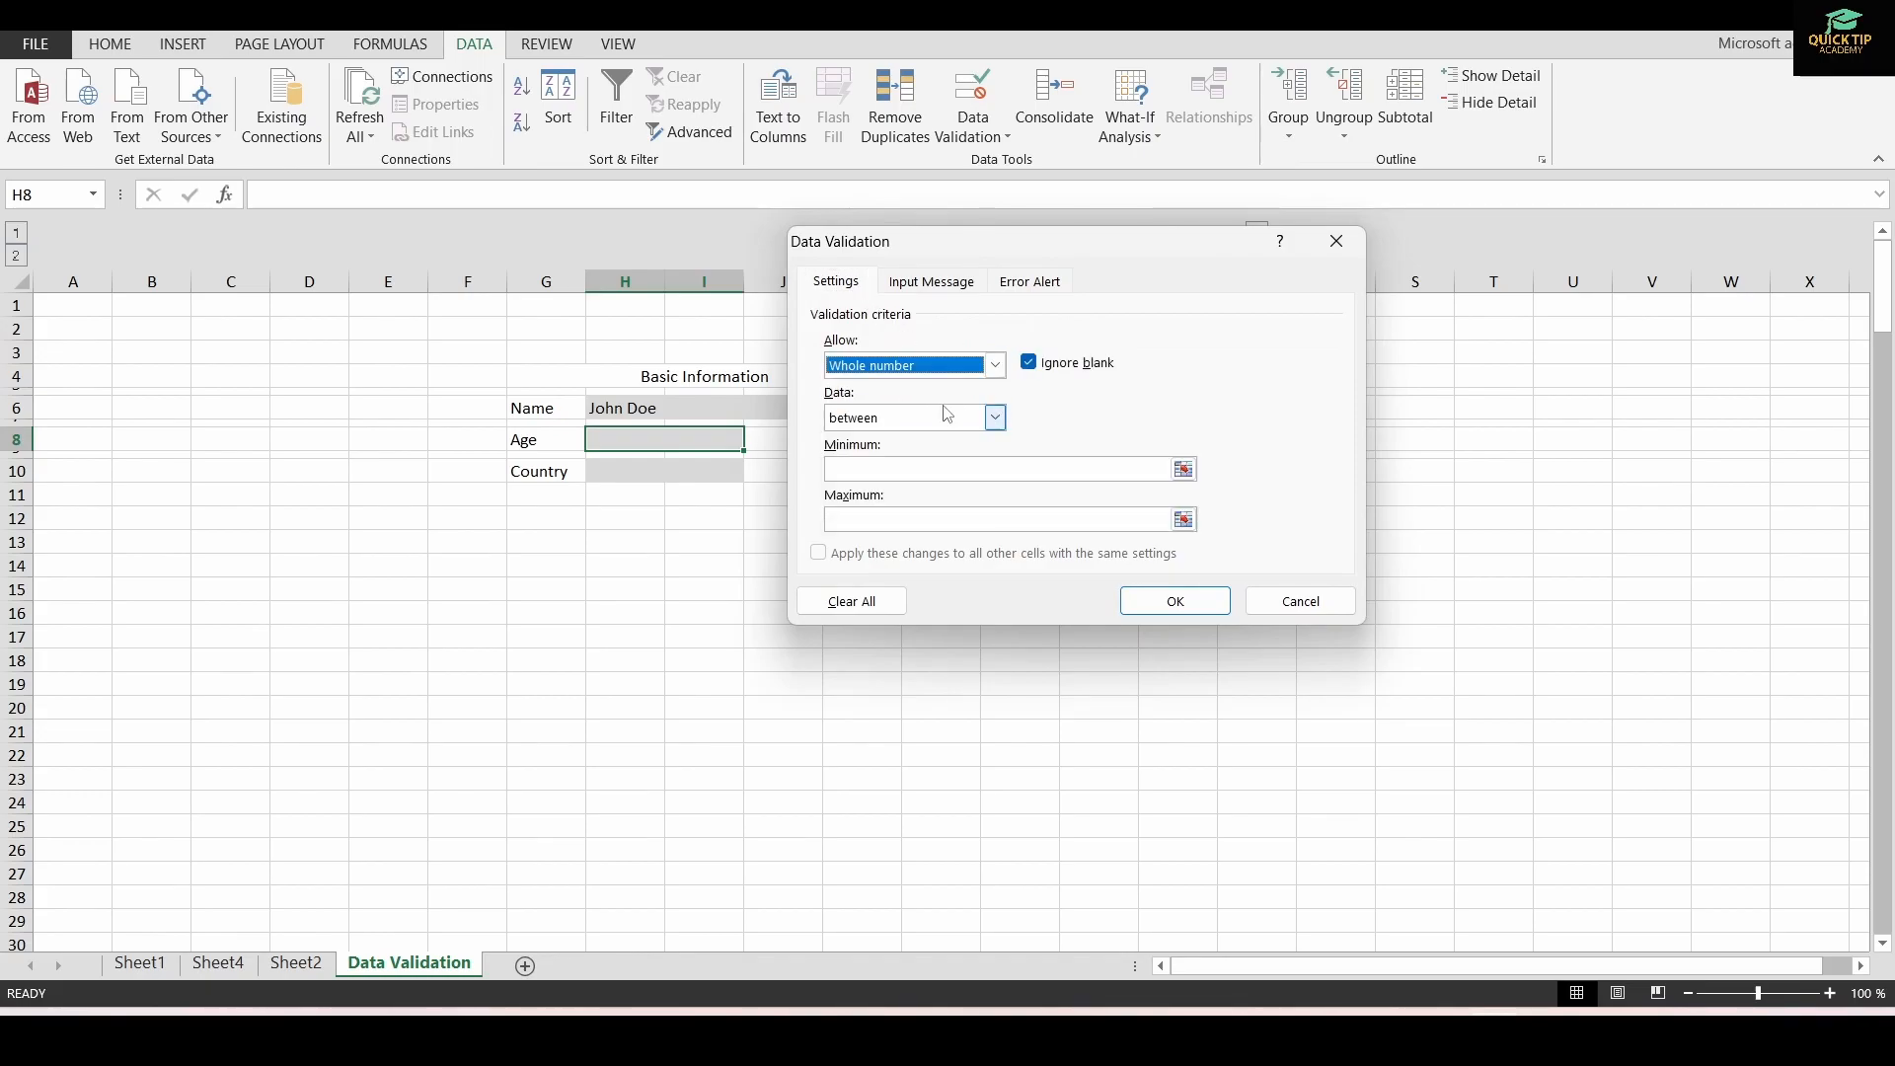
left_click(1027, 468)
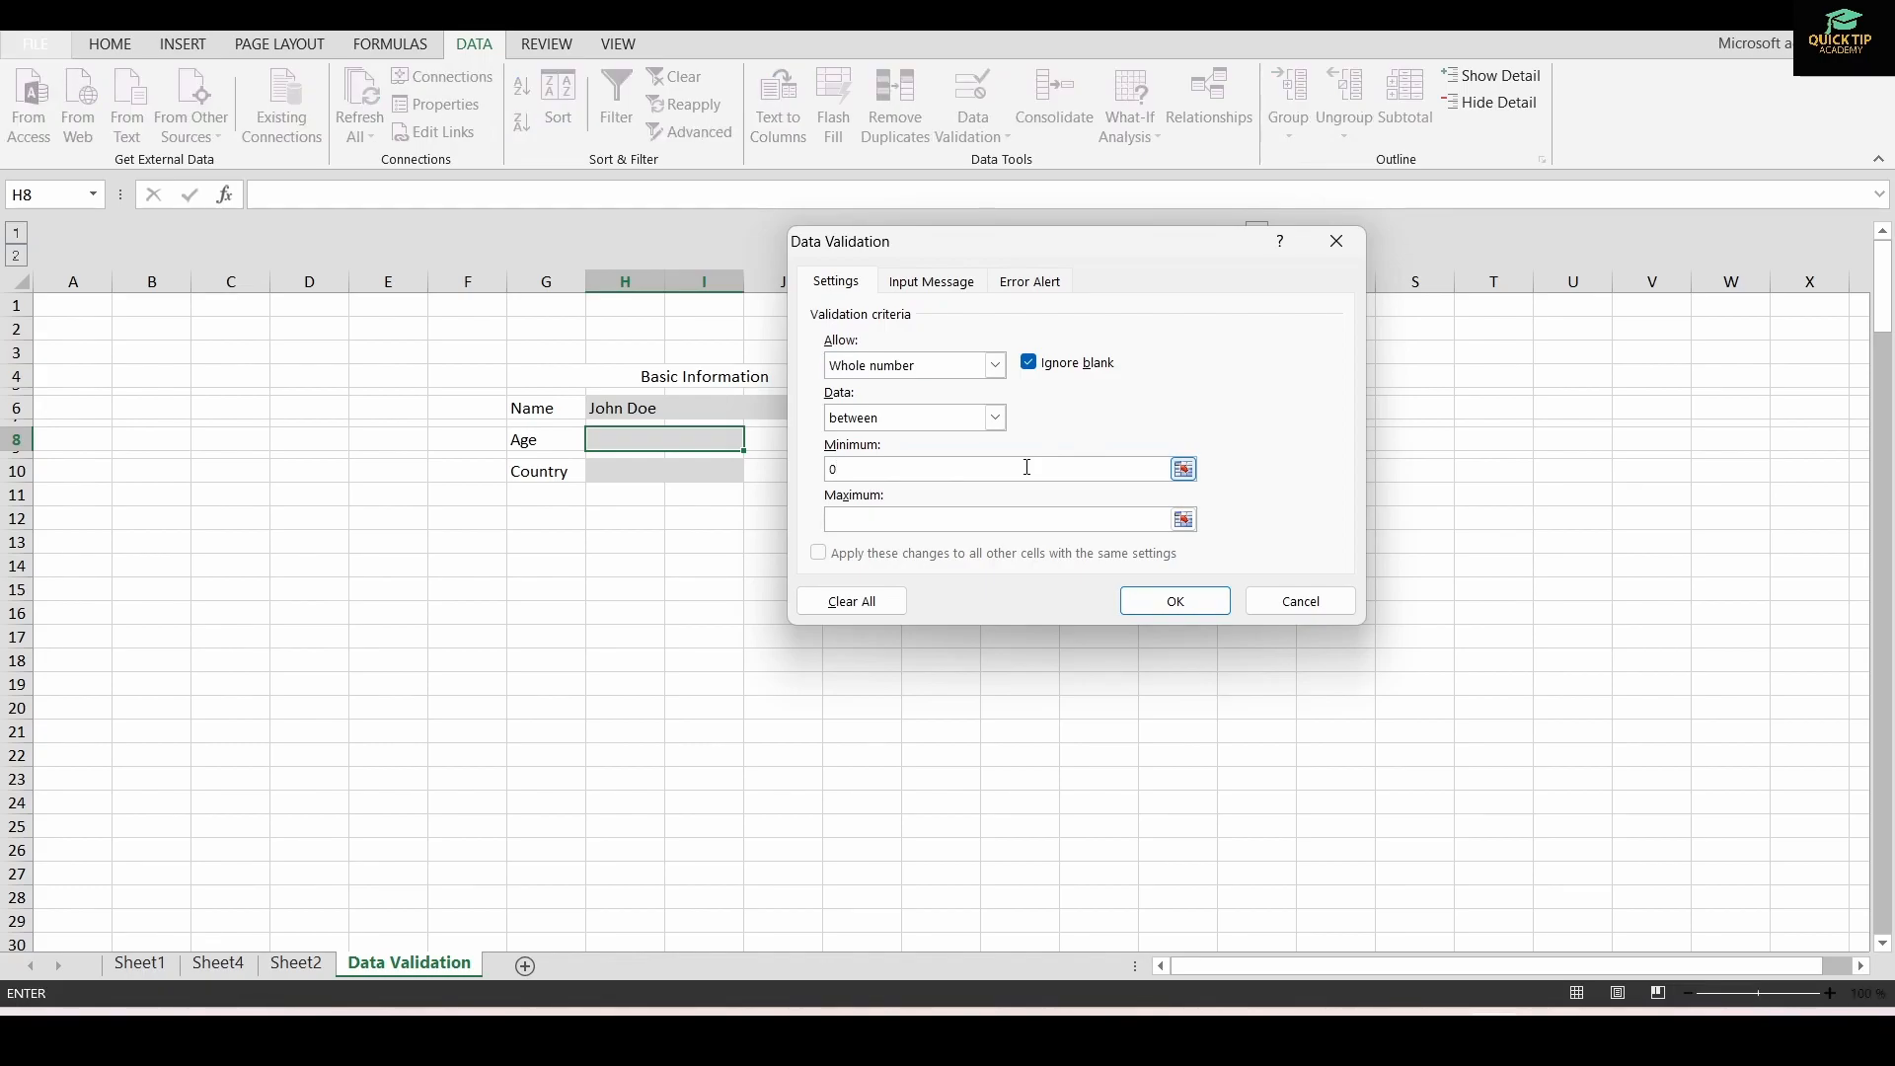
left_click(1001, 521)
type("150")
- Give the Age cell an input message titled "Age" with the text "Enter Age"
left_click(928, 284)
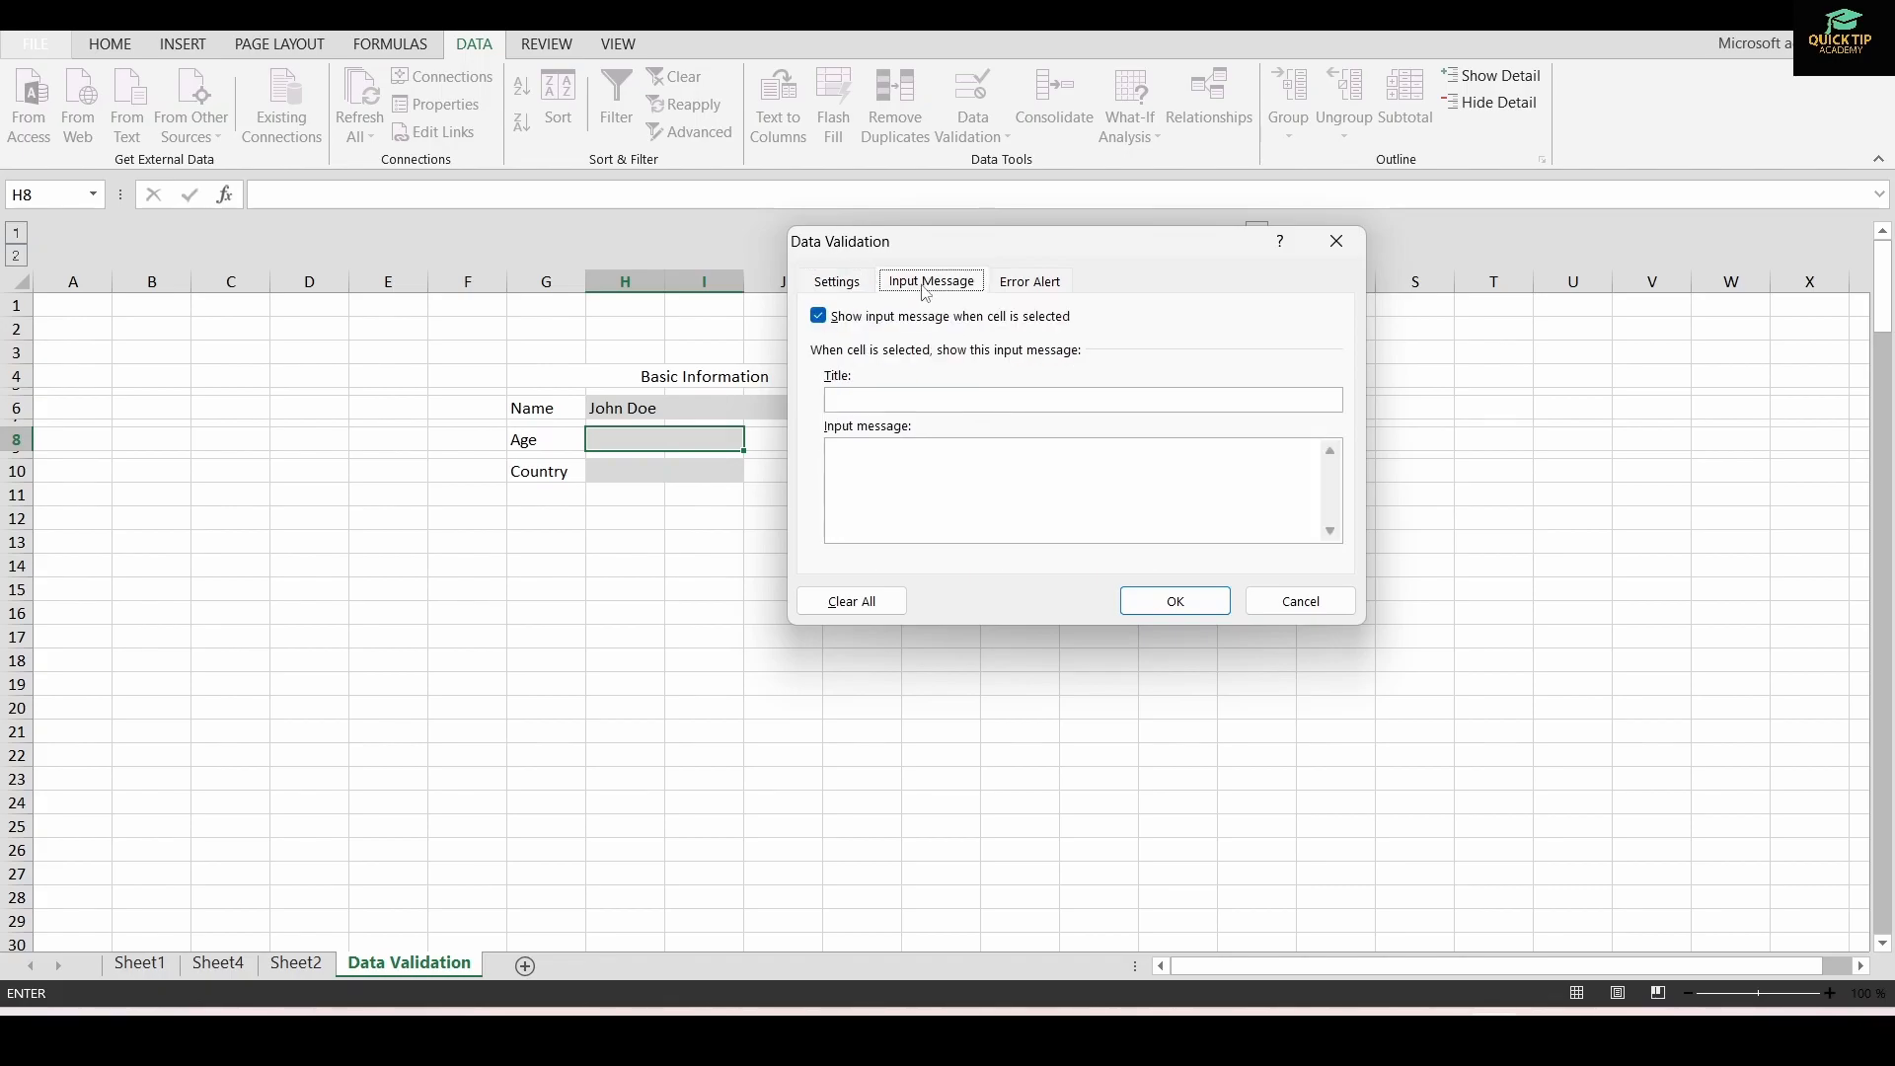
left_click(908, 397)
type("ter Age")
- Add a Stop error alert reading "Enter Whole Number" and "Range: 0 - 150", and apply the validation to the Age cell
left_click(1039, 288)
left_click(1105, 460)
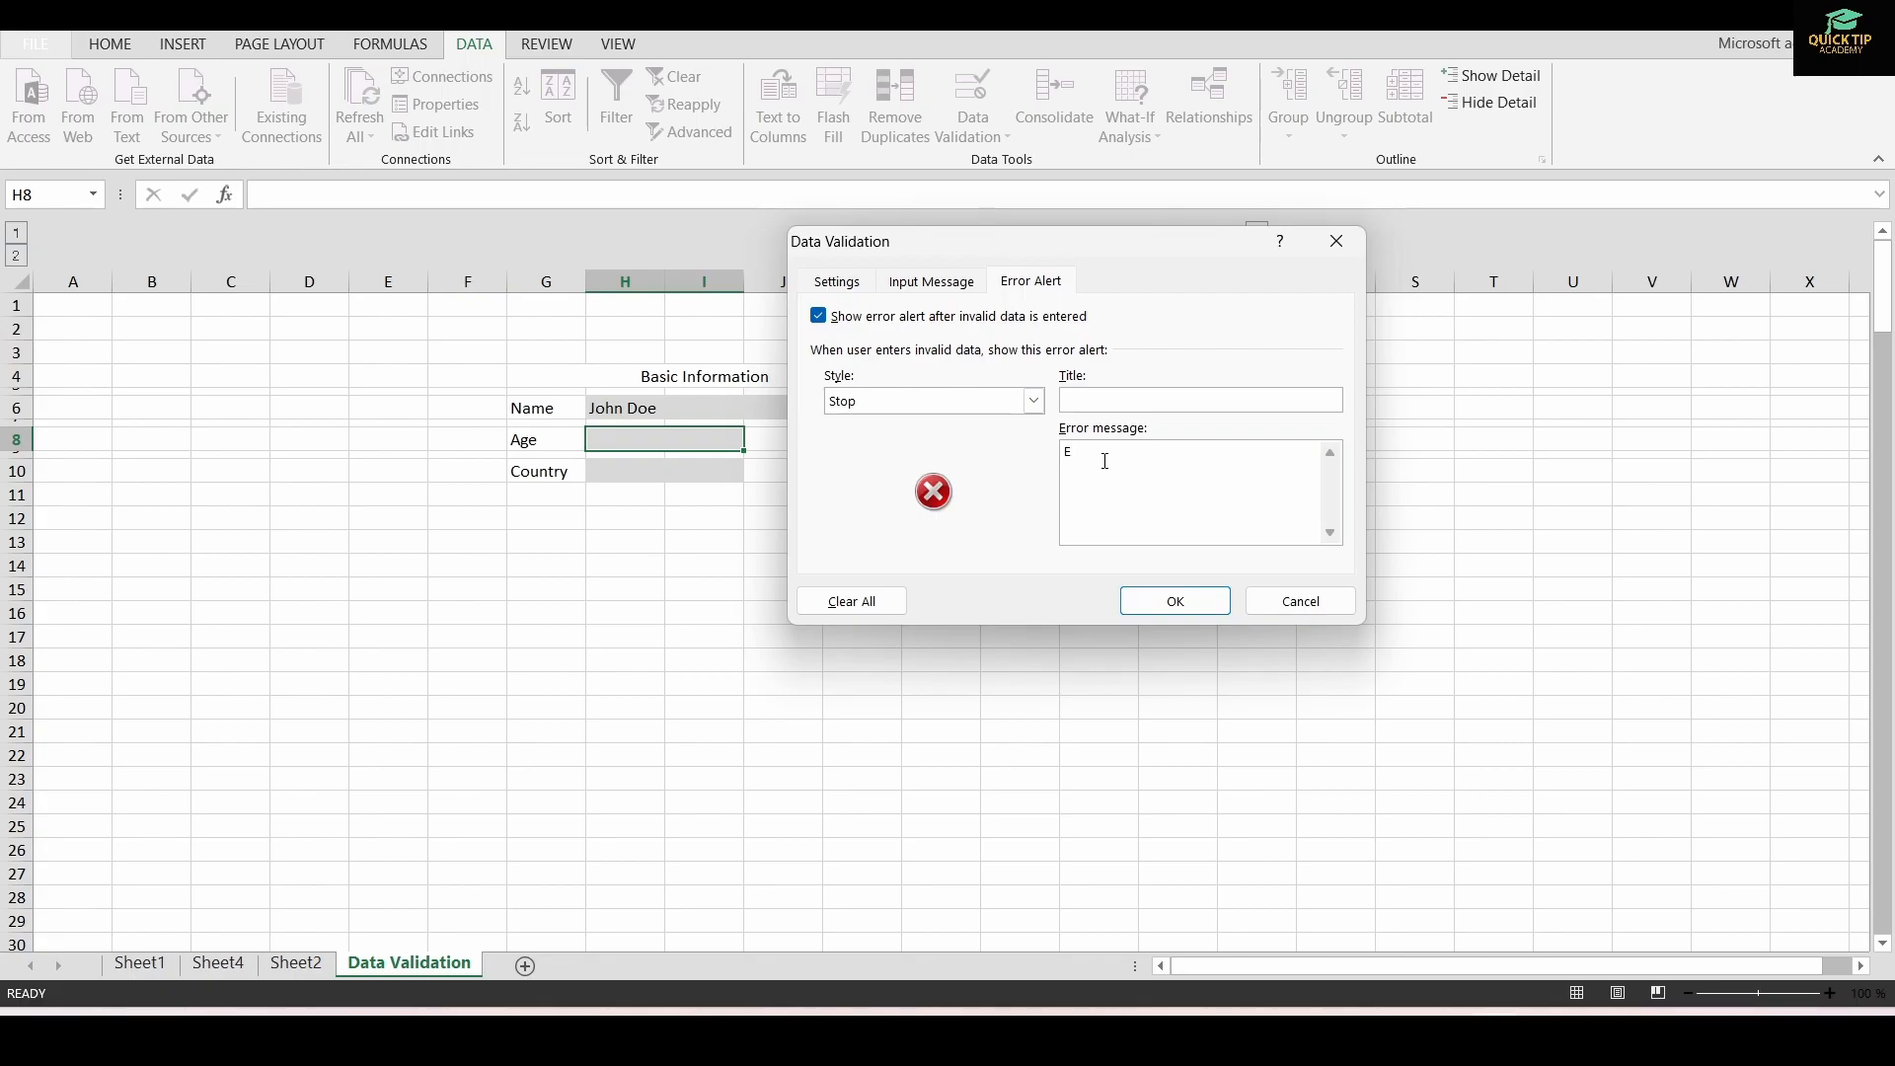
type("Enter Whole Number")
left_click(1174, 601)
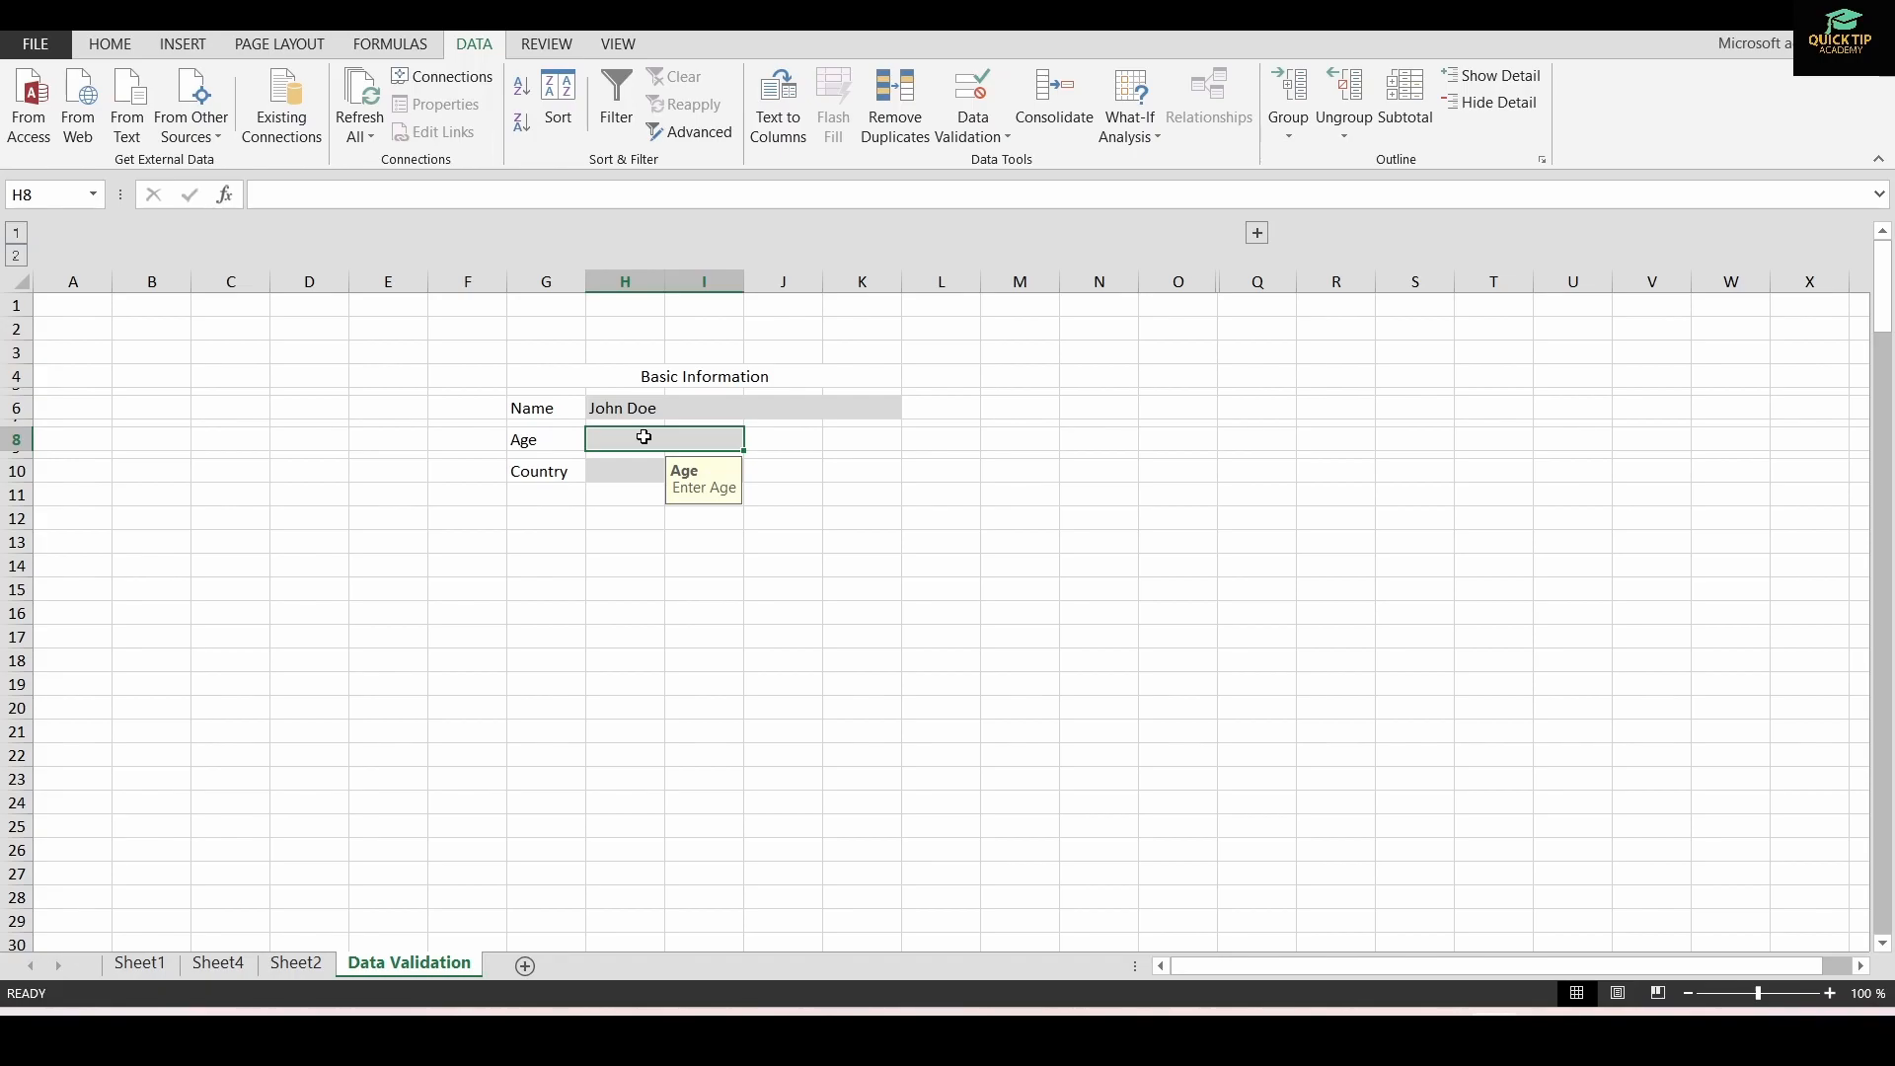
- Test the Age cell's whole-number rule by trying to enter "twenty four"
type("twenty")
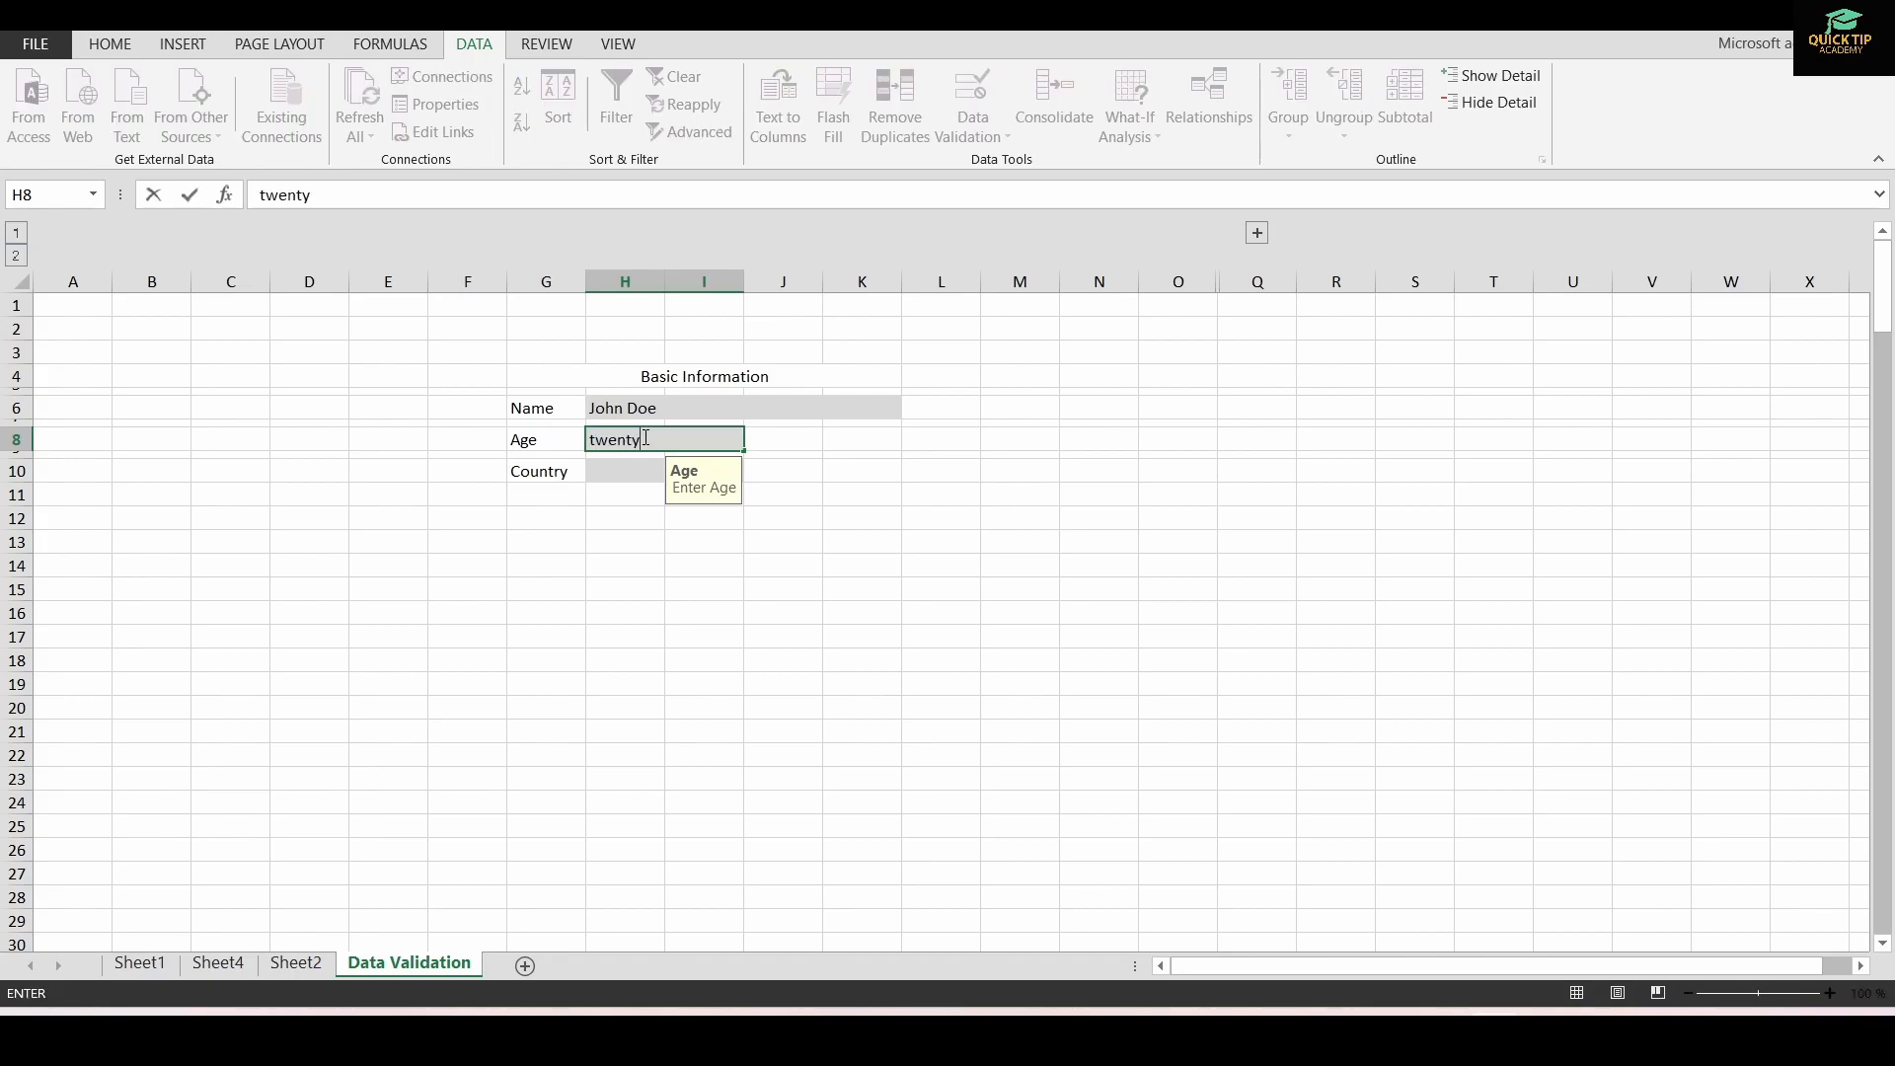
type(" four")
key("Return")
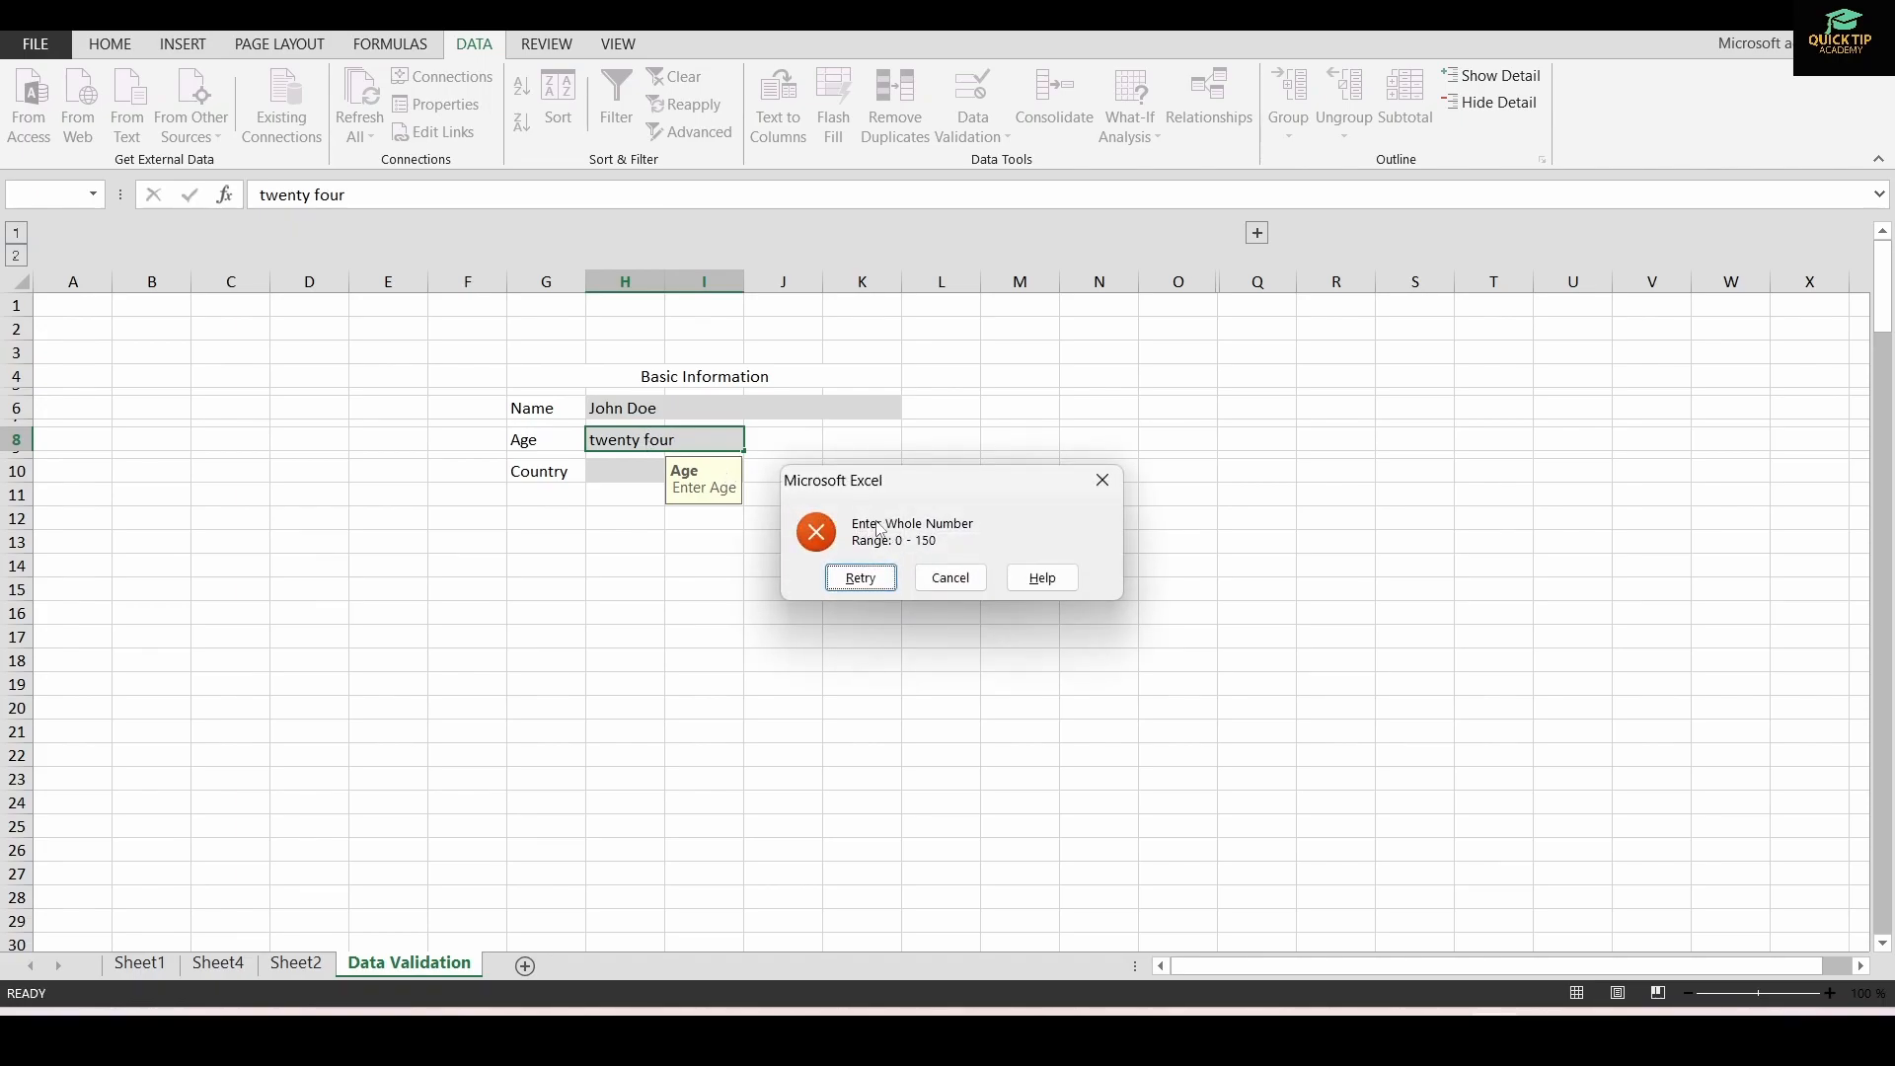
- Retry the Age entry with the number 24
left_click(858, 578)
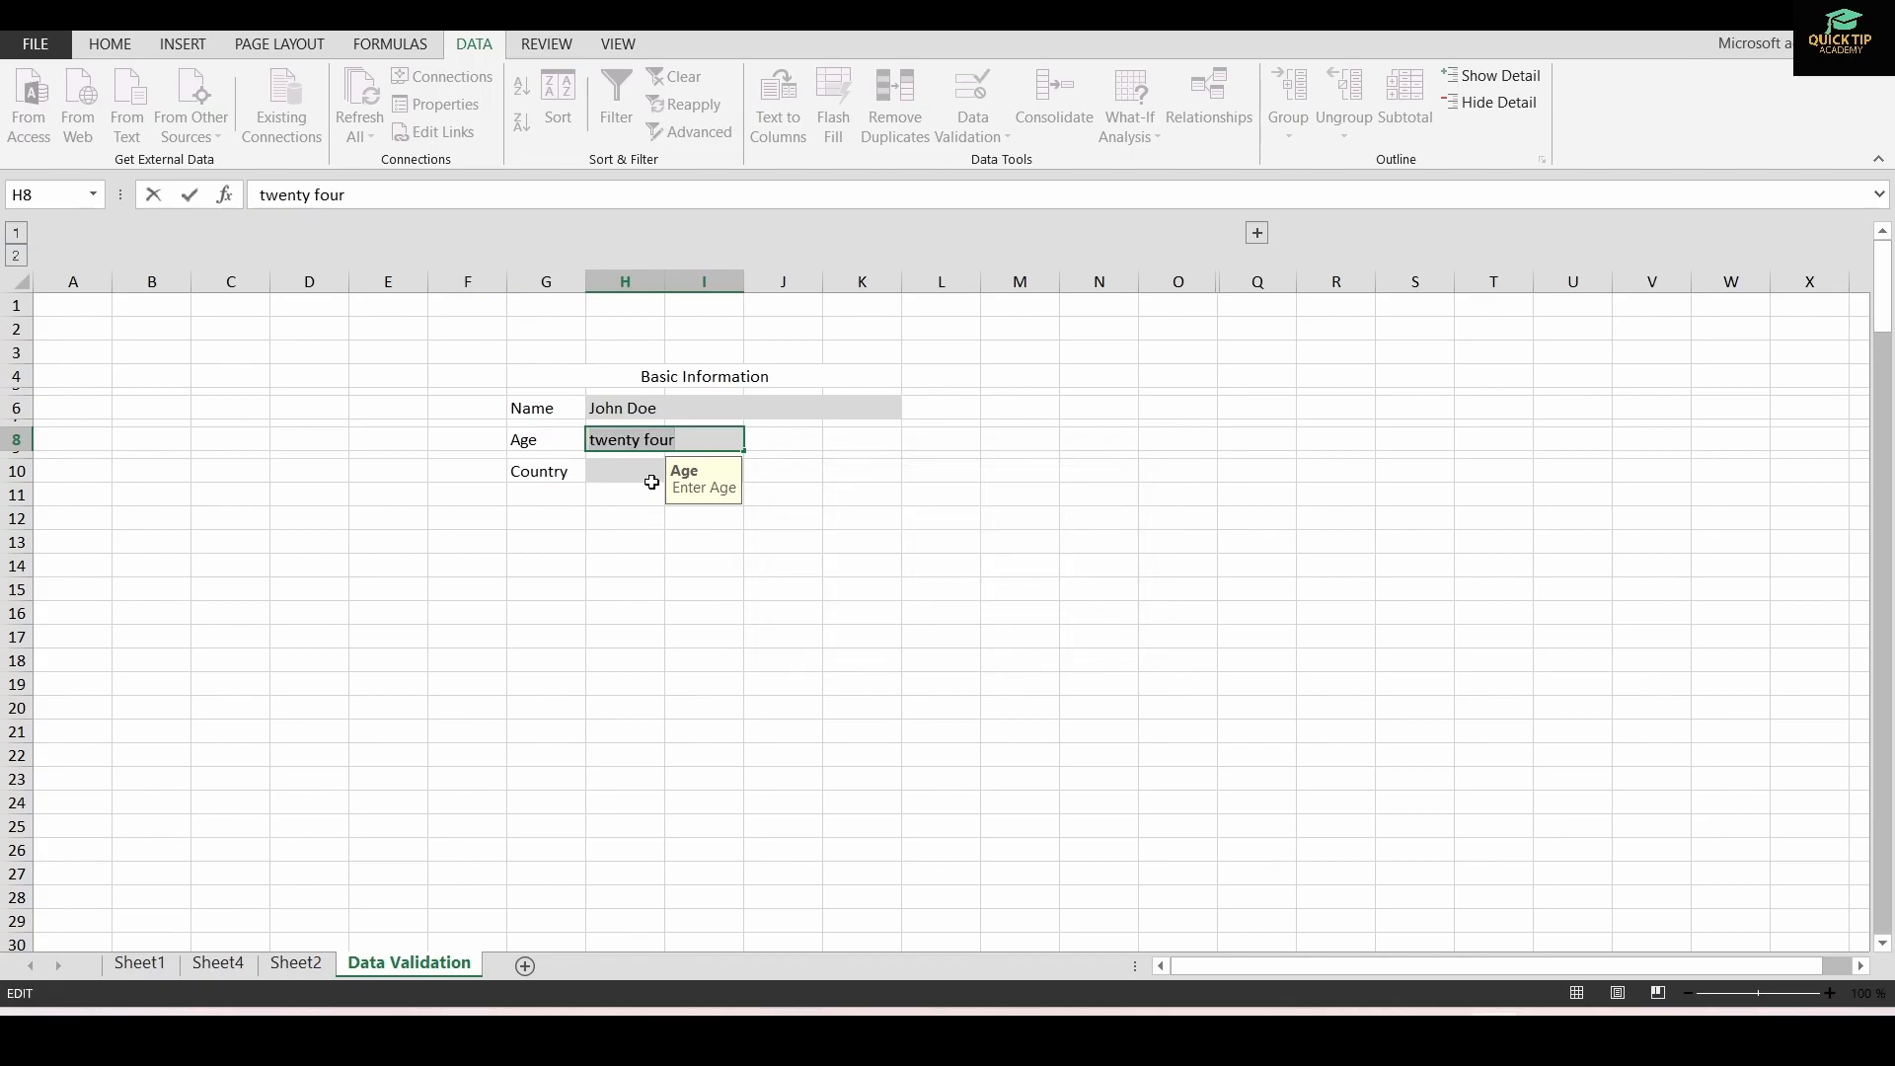
type("24")
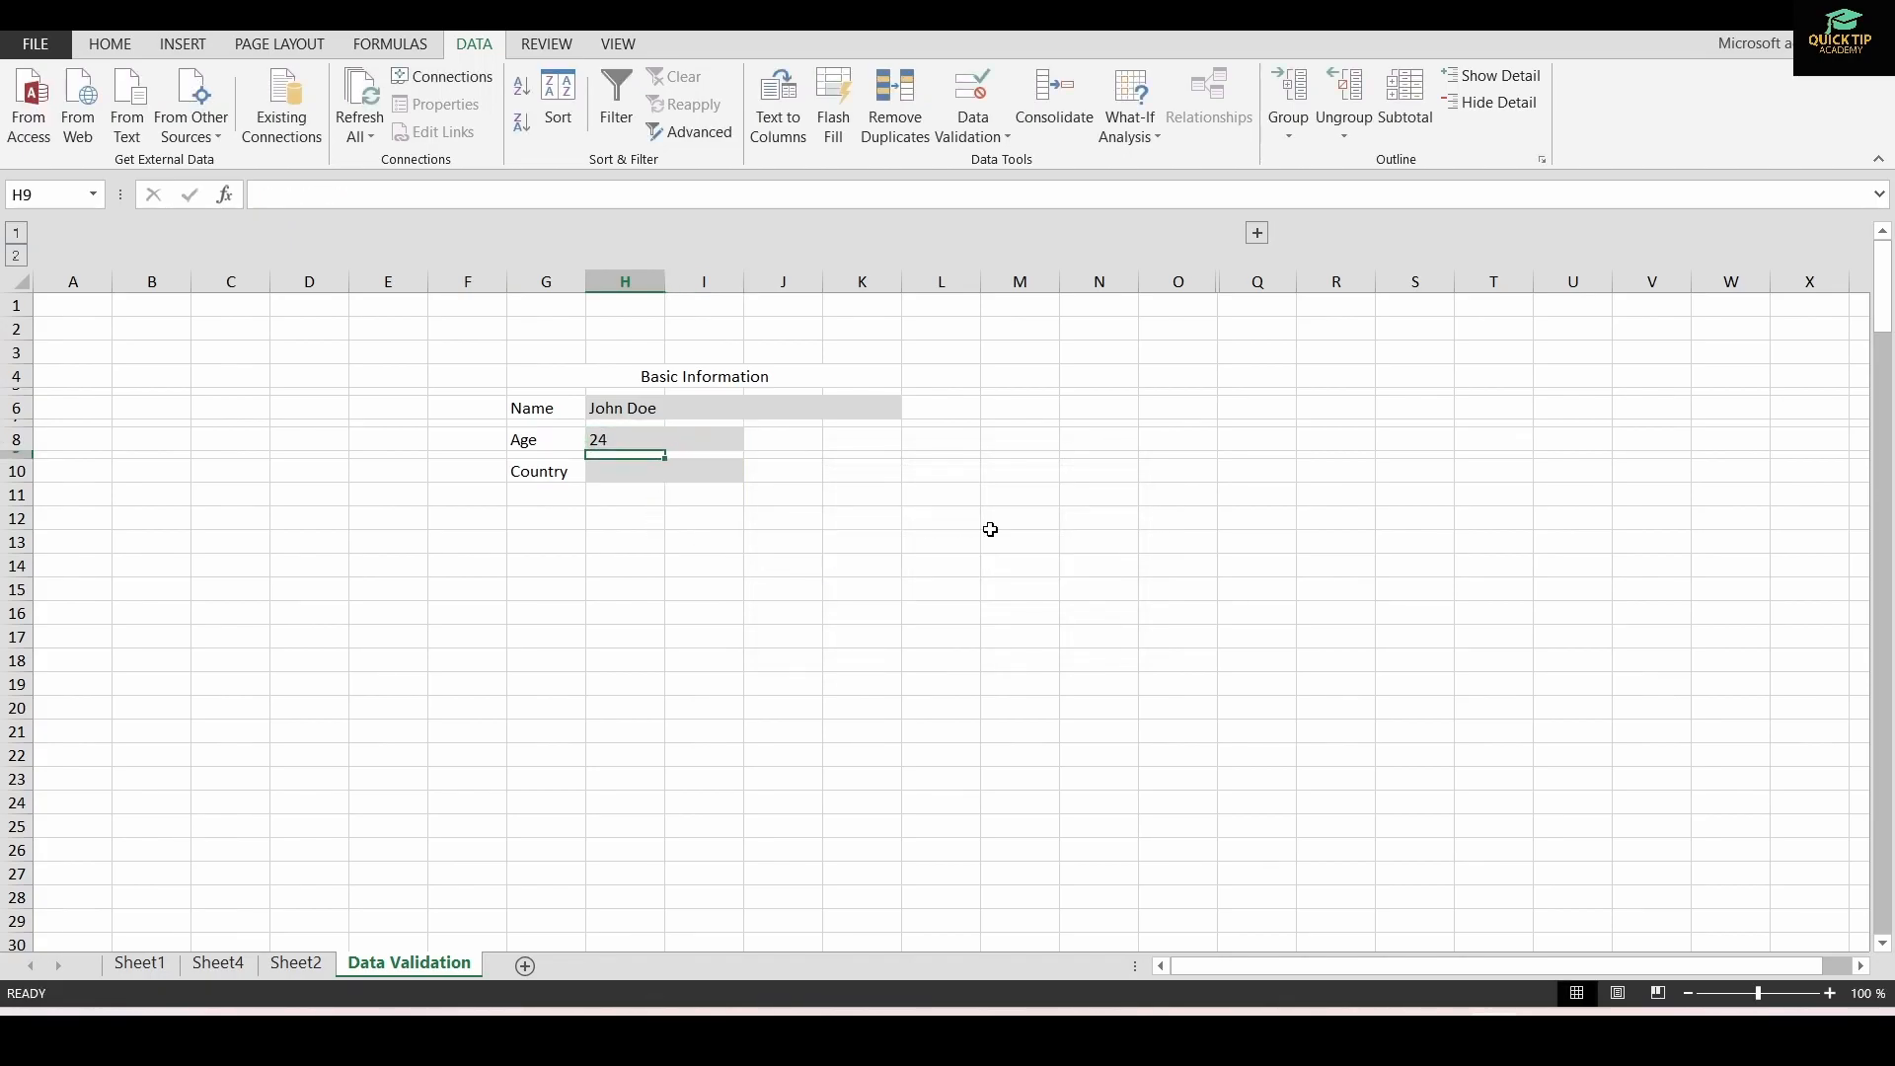
key("Return")
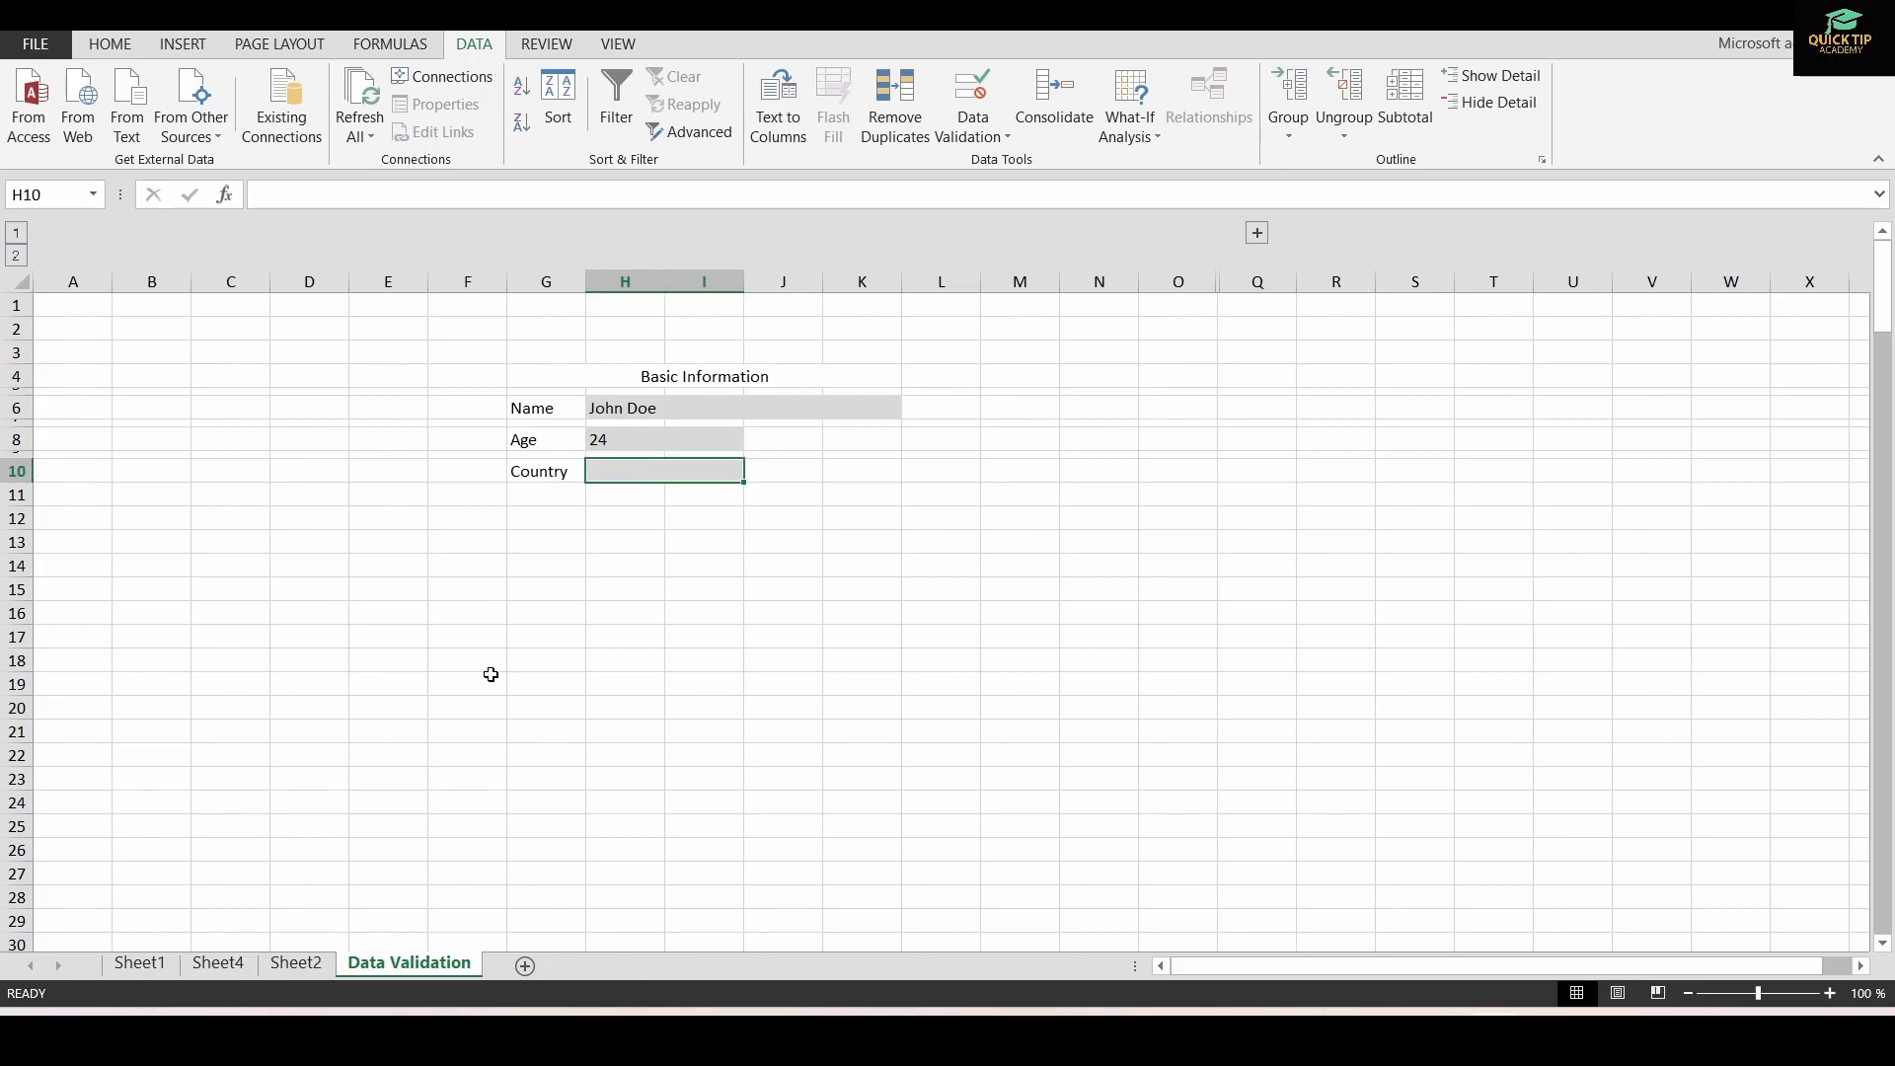
- Expand the collapsed column group that holds the Countries list and look through its entries
left_click(1258, 234)
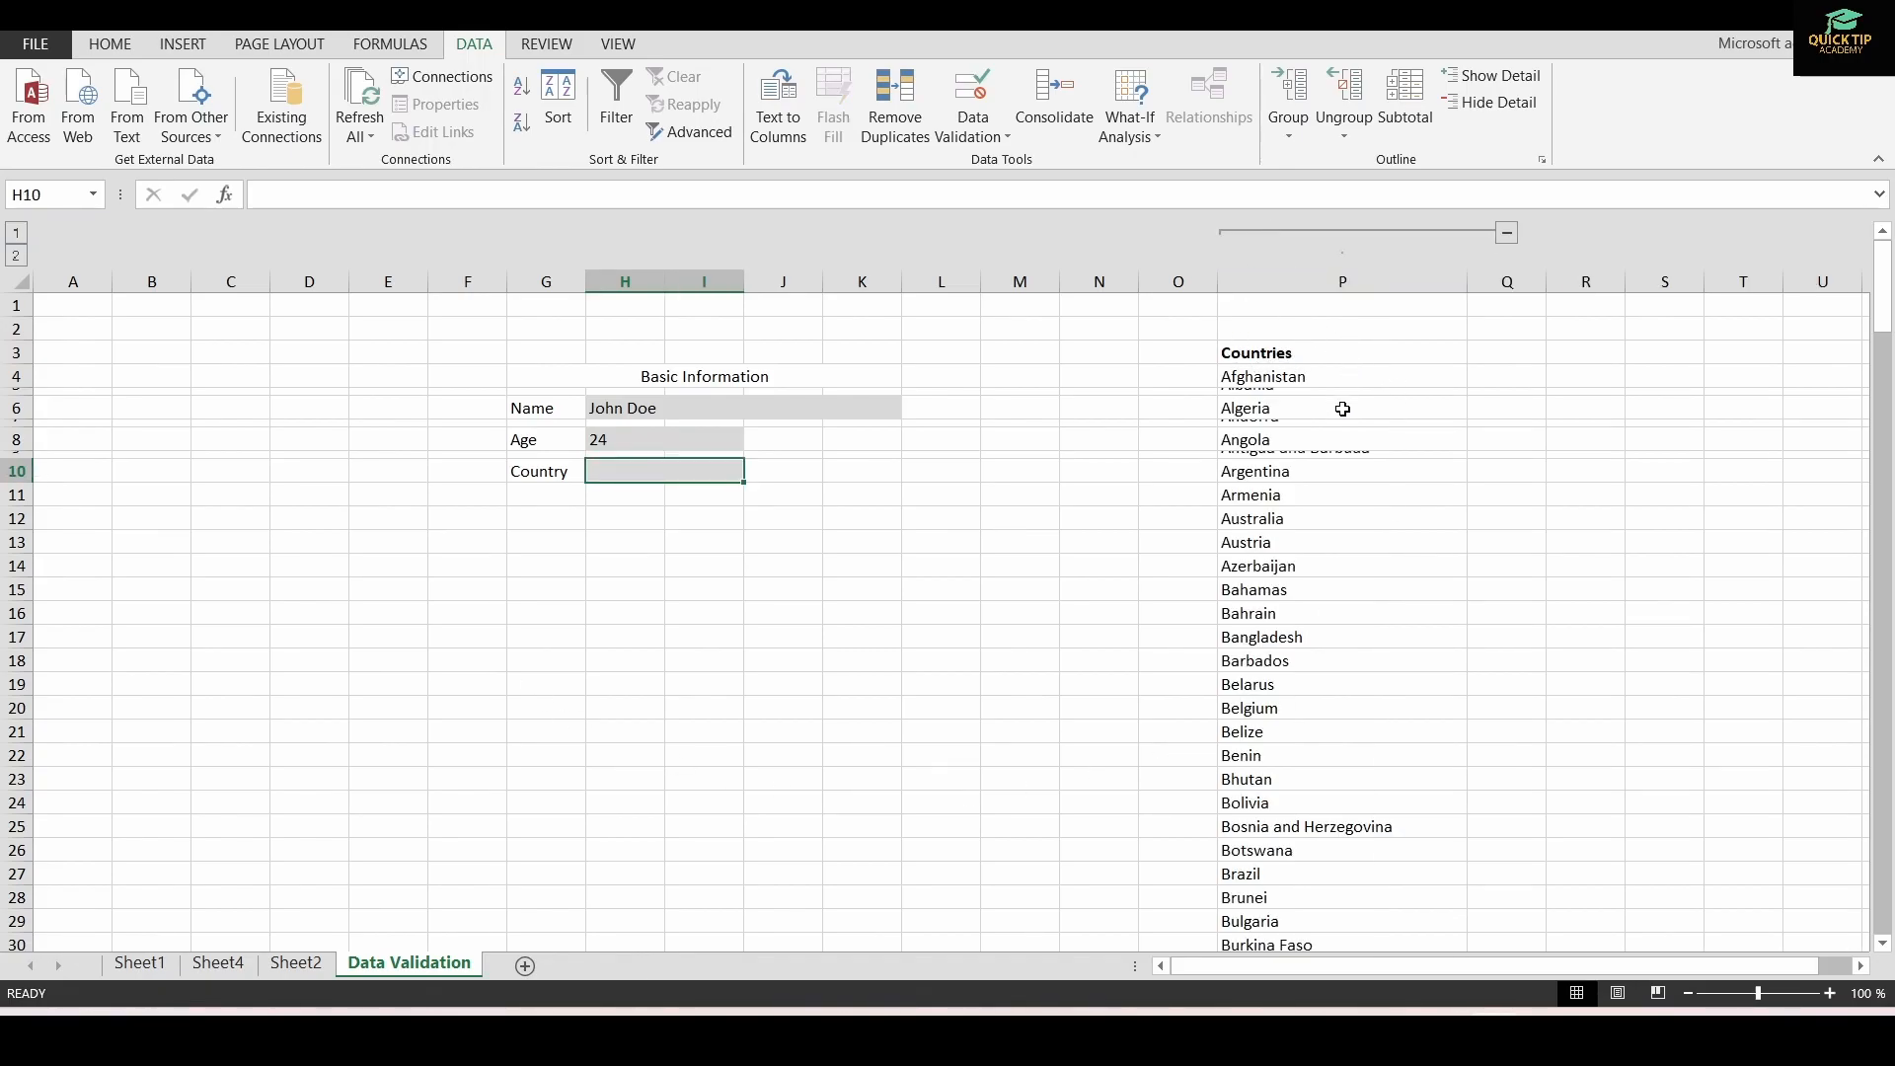
left_click(1318, 377)
scroll(1312, 752, "down", 12)
scroll(1313, 752, "up", 12)
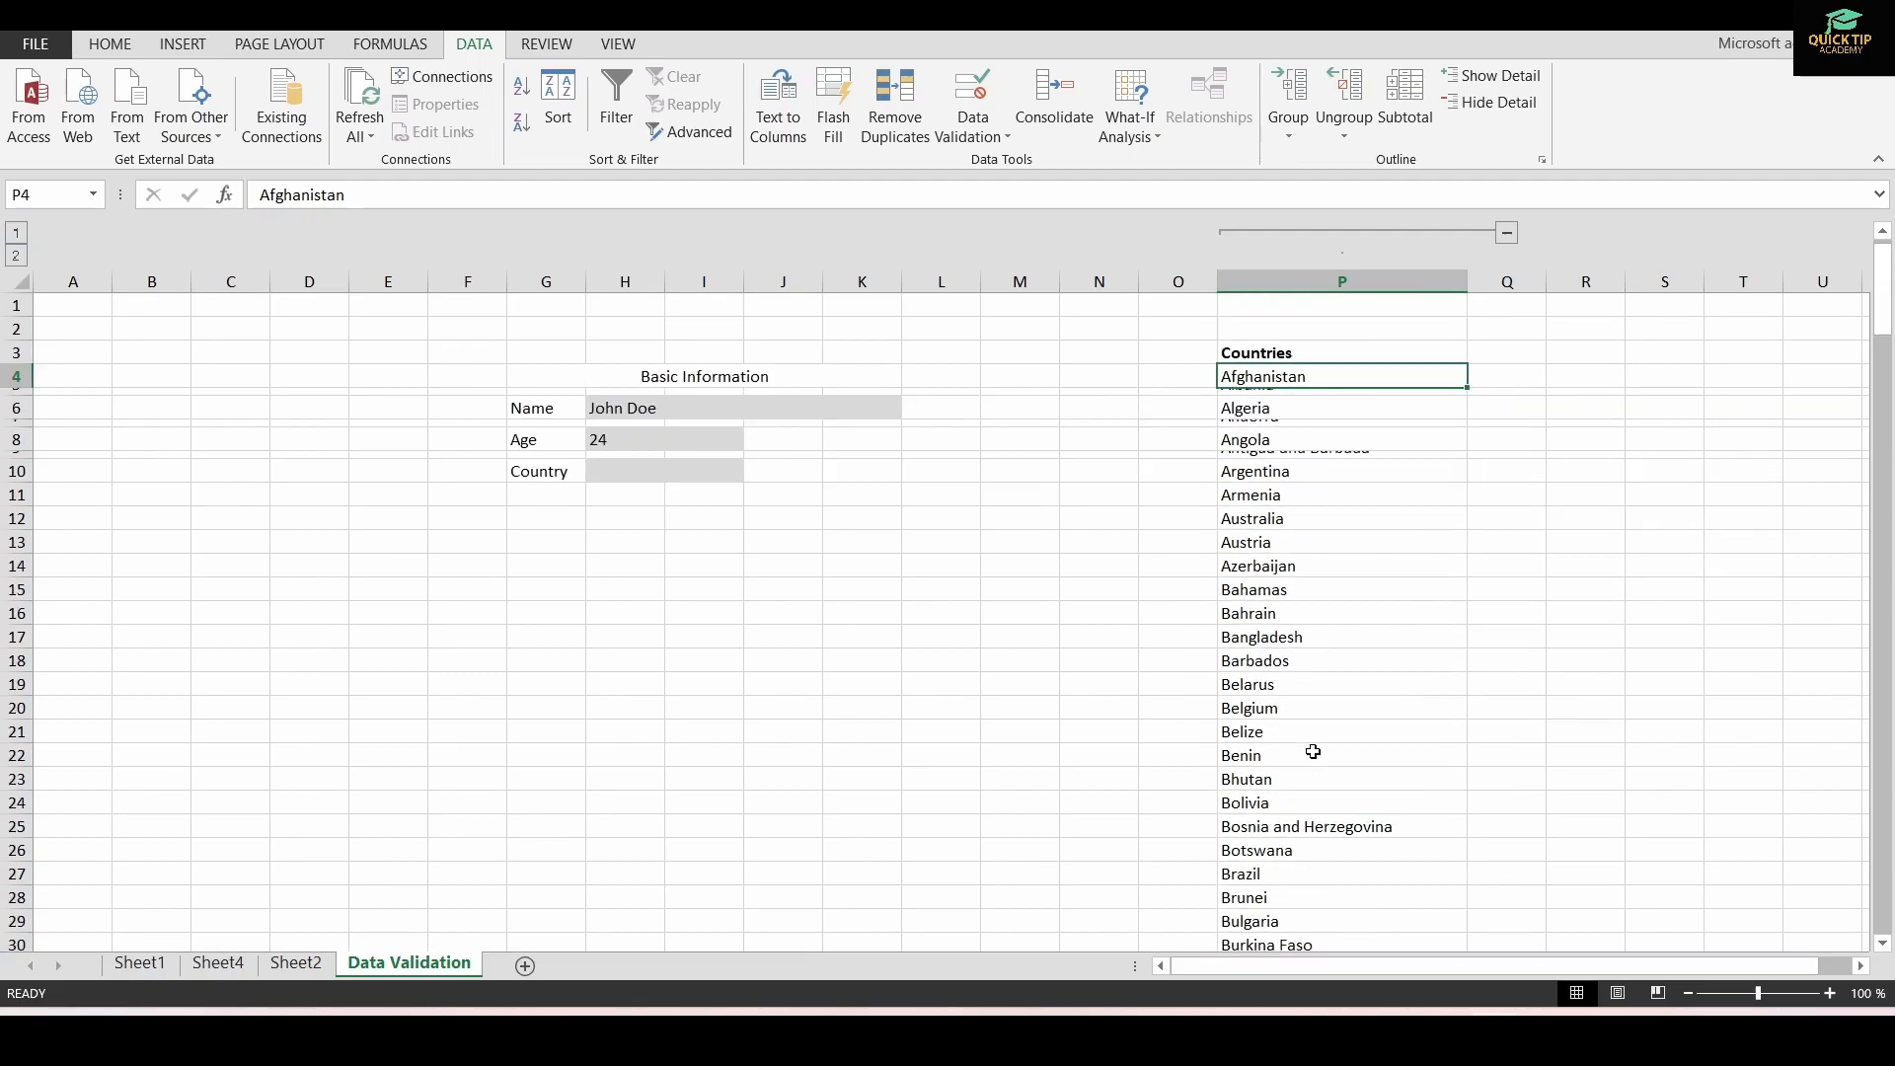
- Set the Country cell's validation criteria to allow a List
left_click(652, 471)
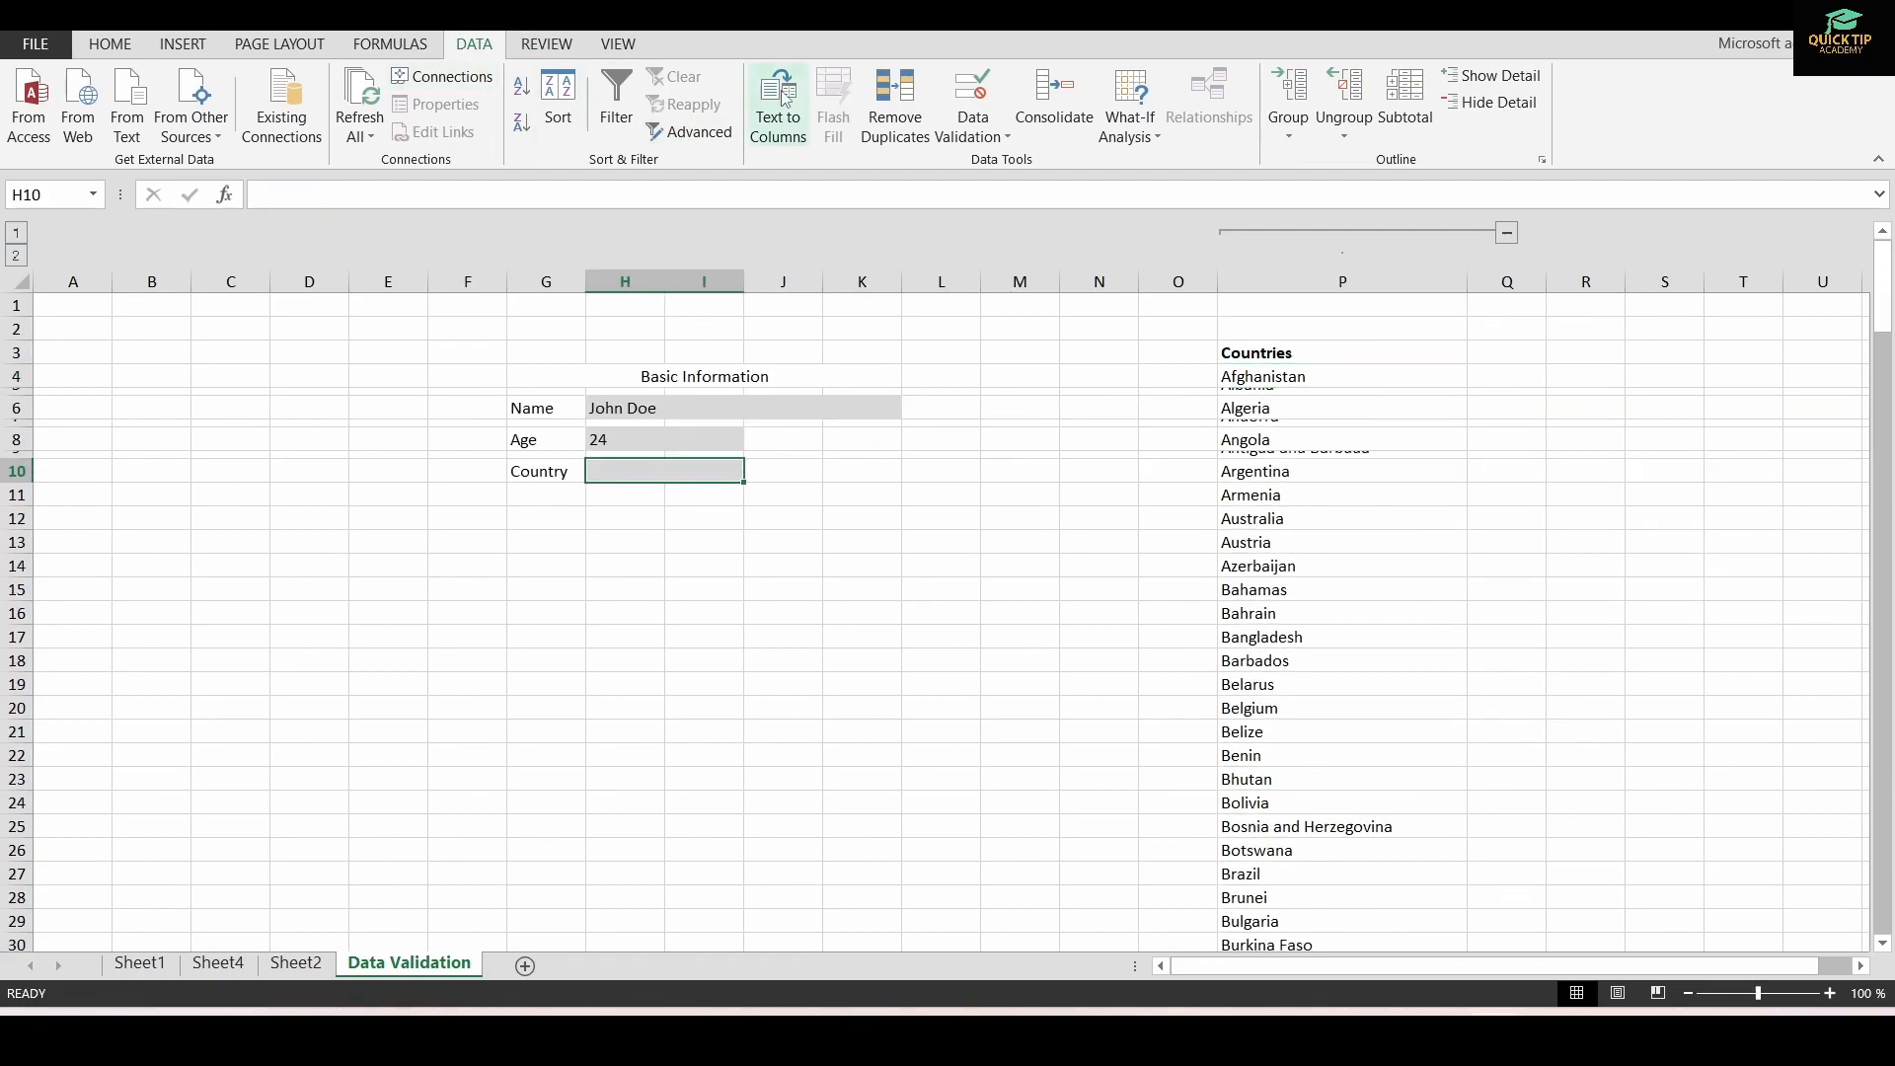
left_click(972, 94)
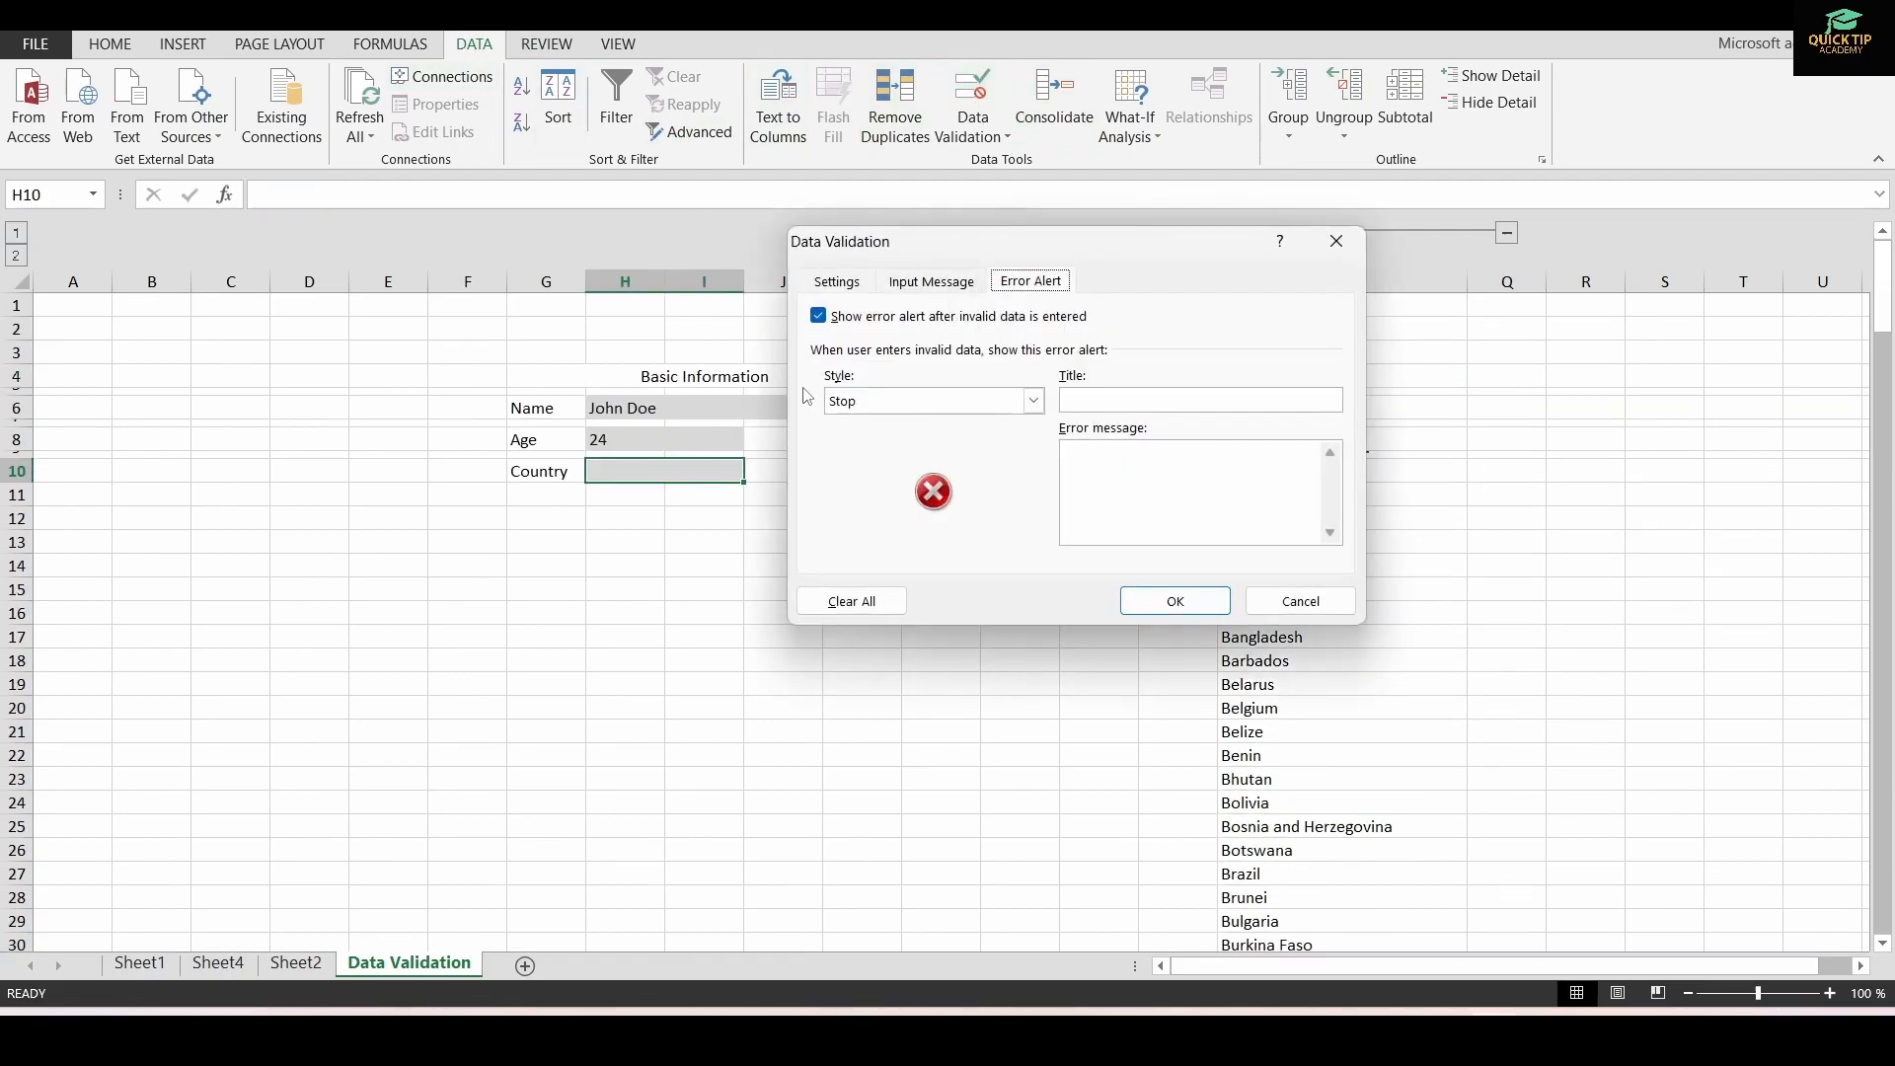
left_click(851, 281)
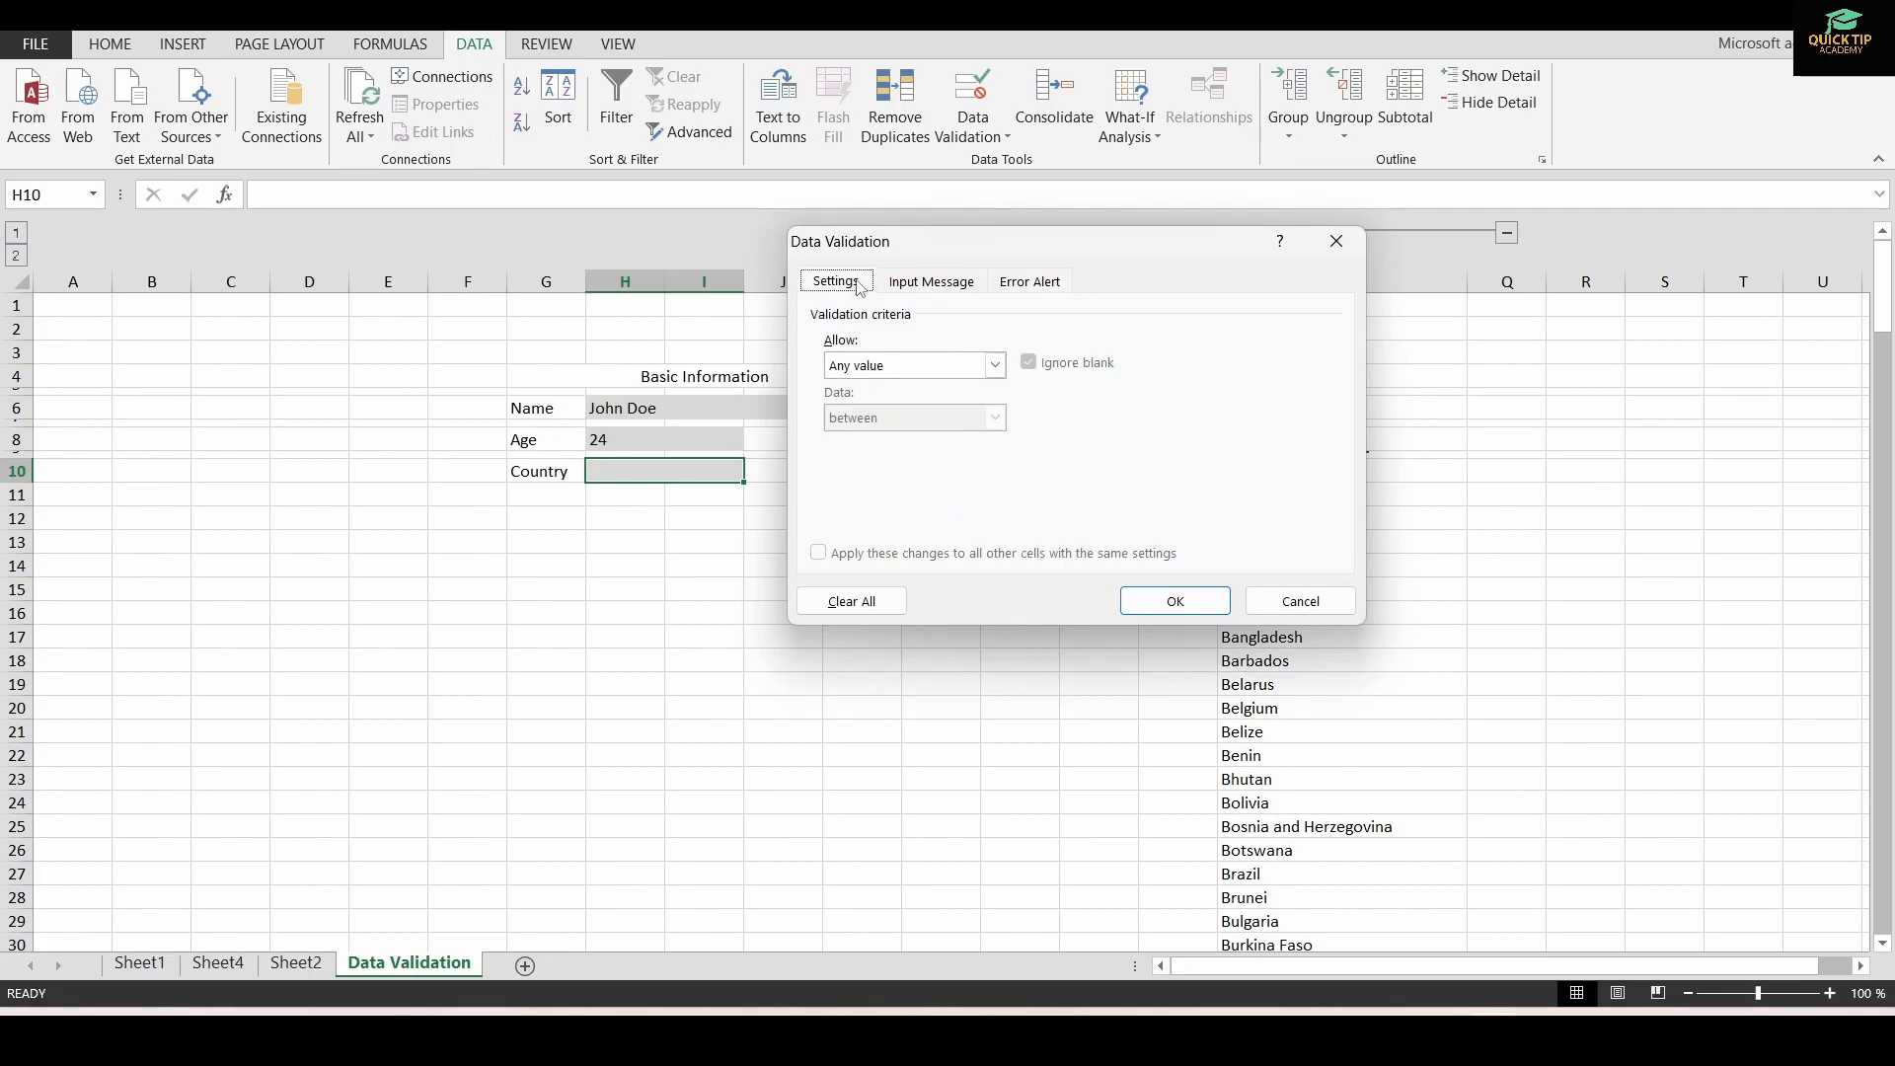
left_click(995, 366)
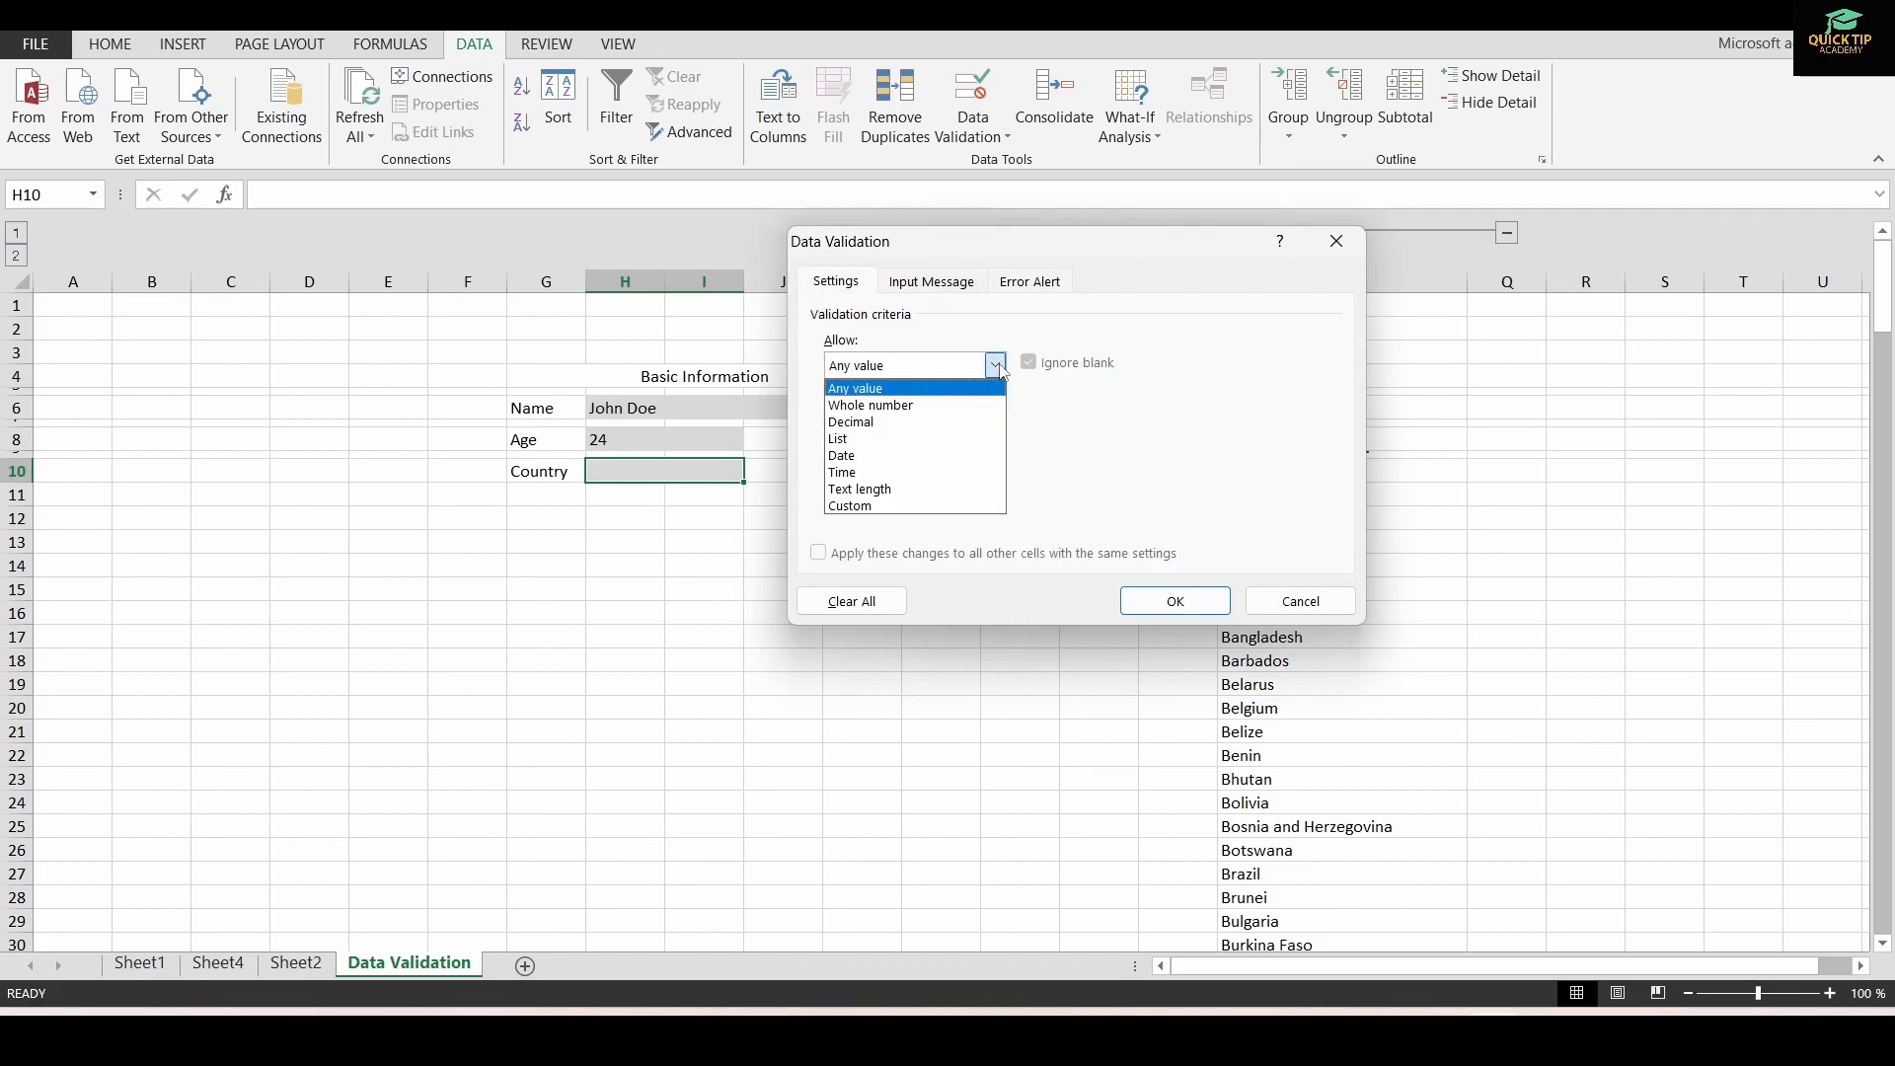
left_click(873, 439)
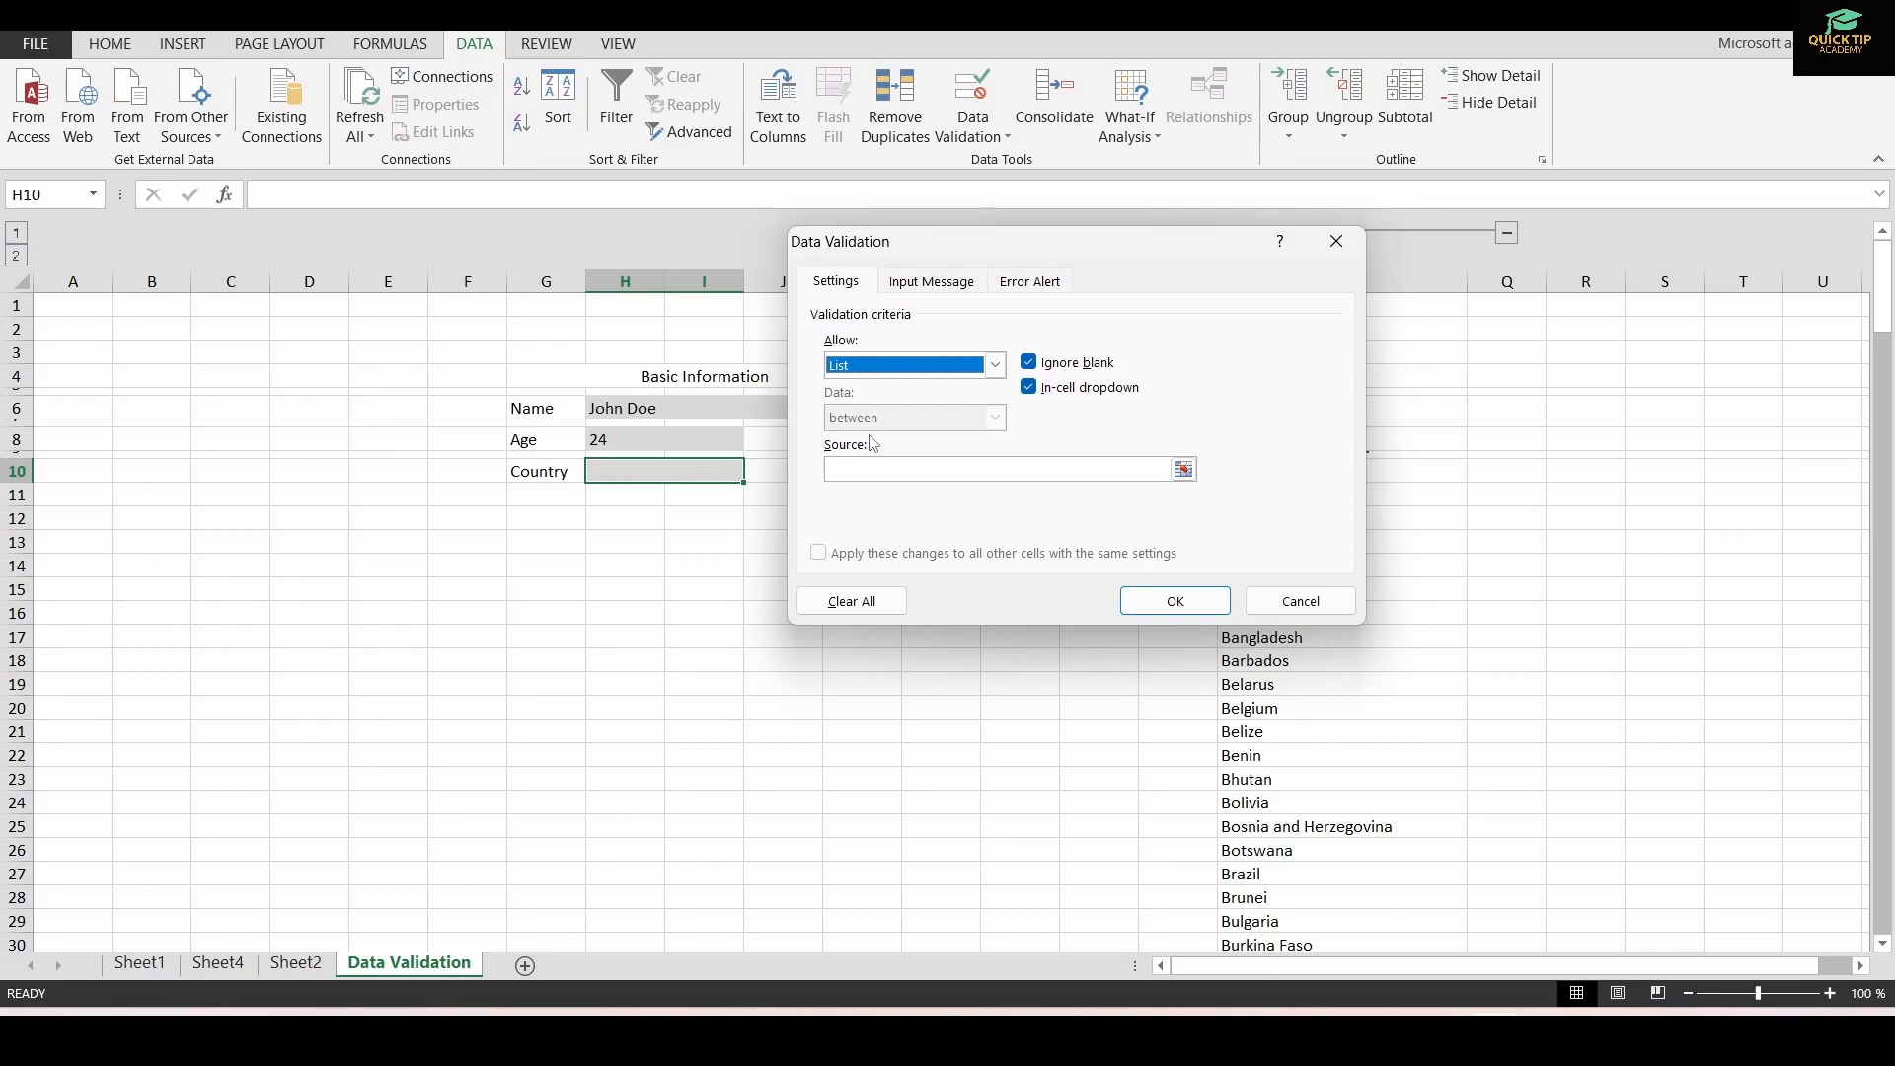
- Use all country names in column P, =$P$4:$P$200, as the source of the validation list
left_click(1183, 471)
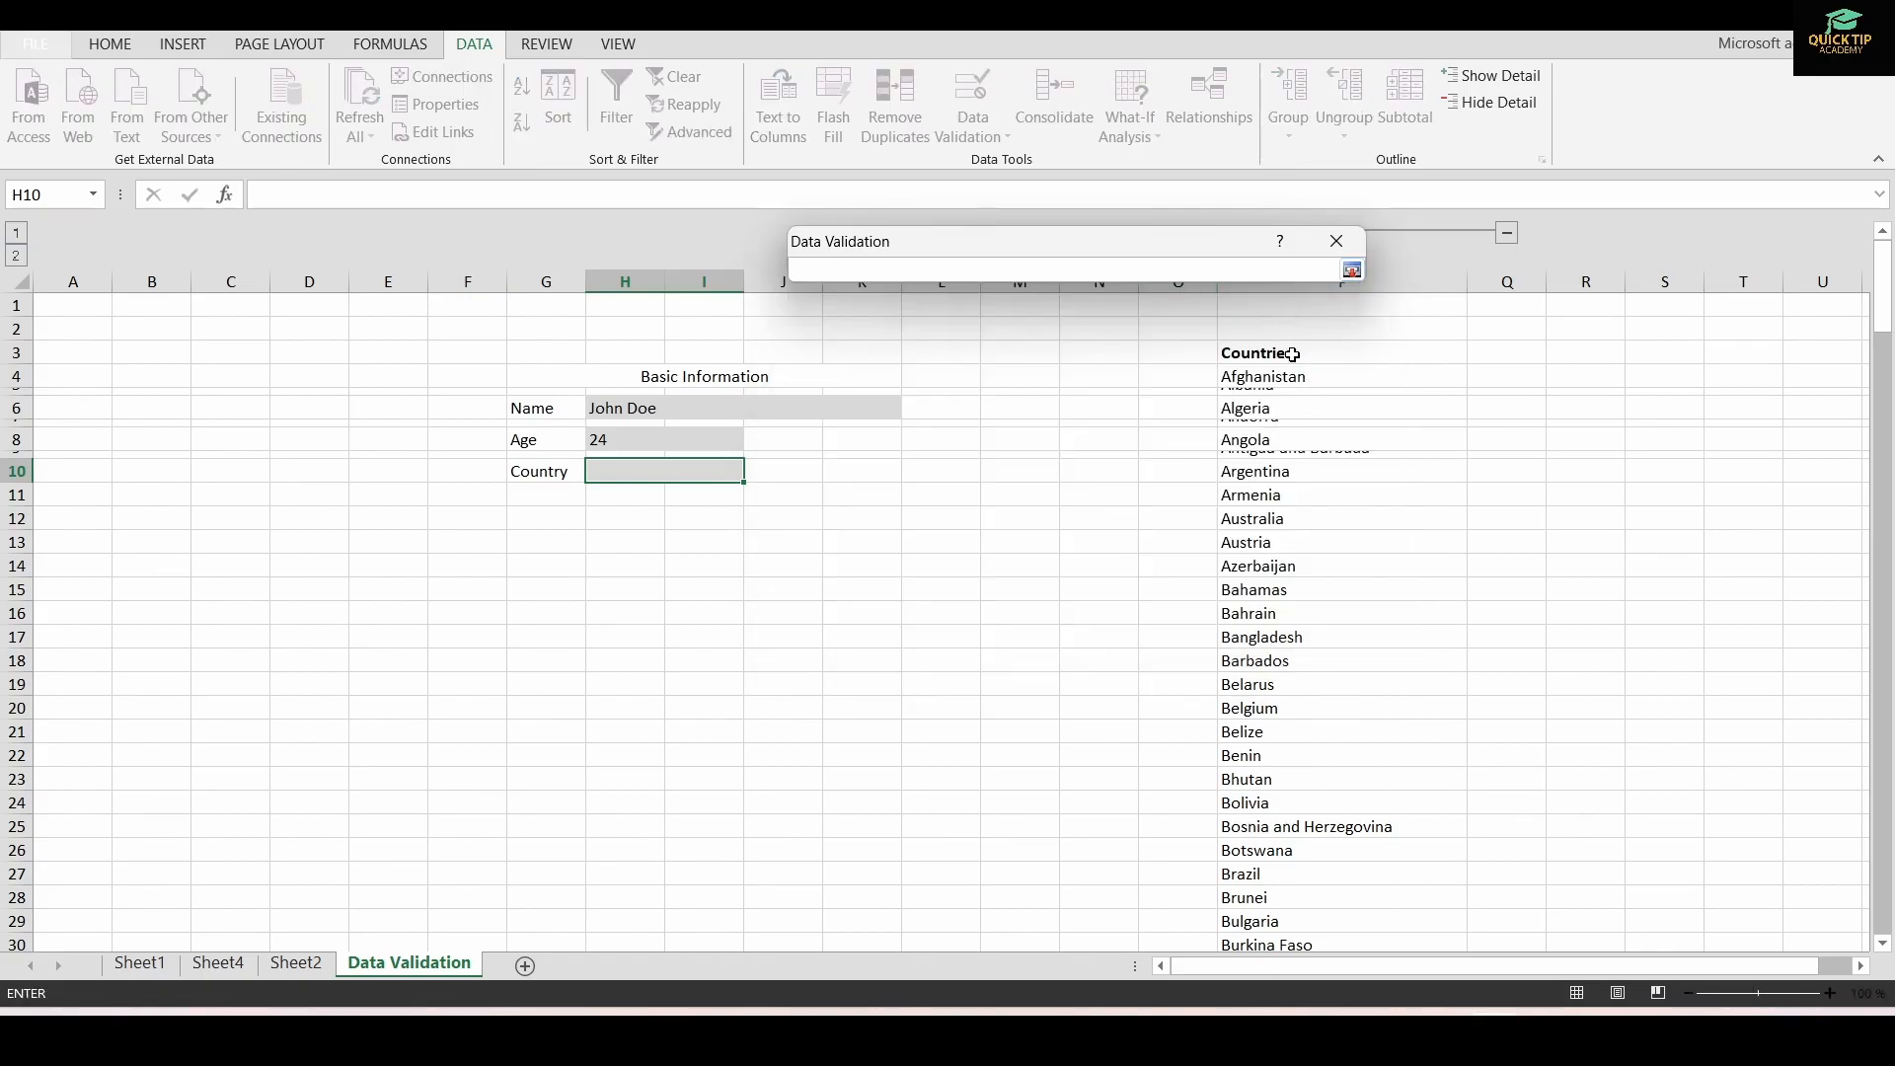
left_click(1319, 376)
key("ctrl+shift+Down")
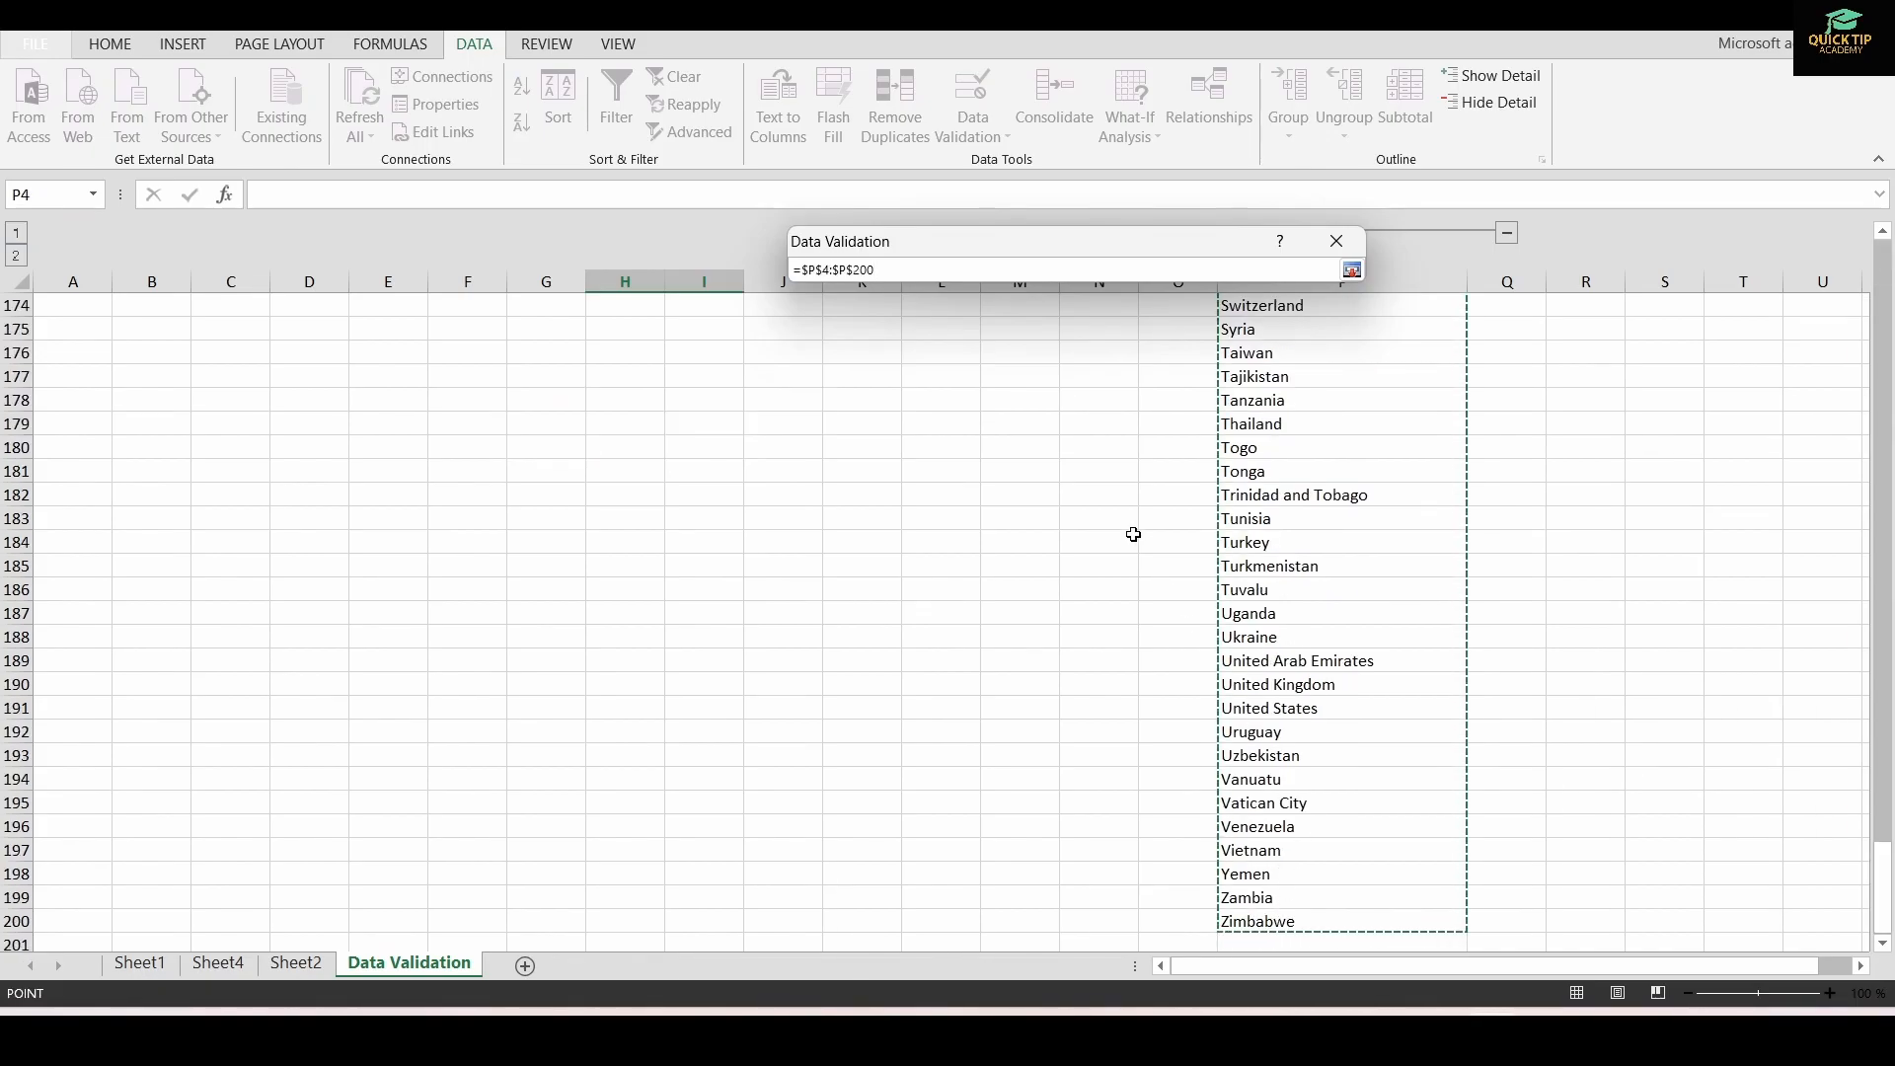
key("Return")
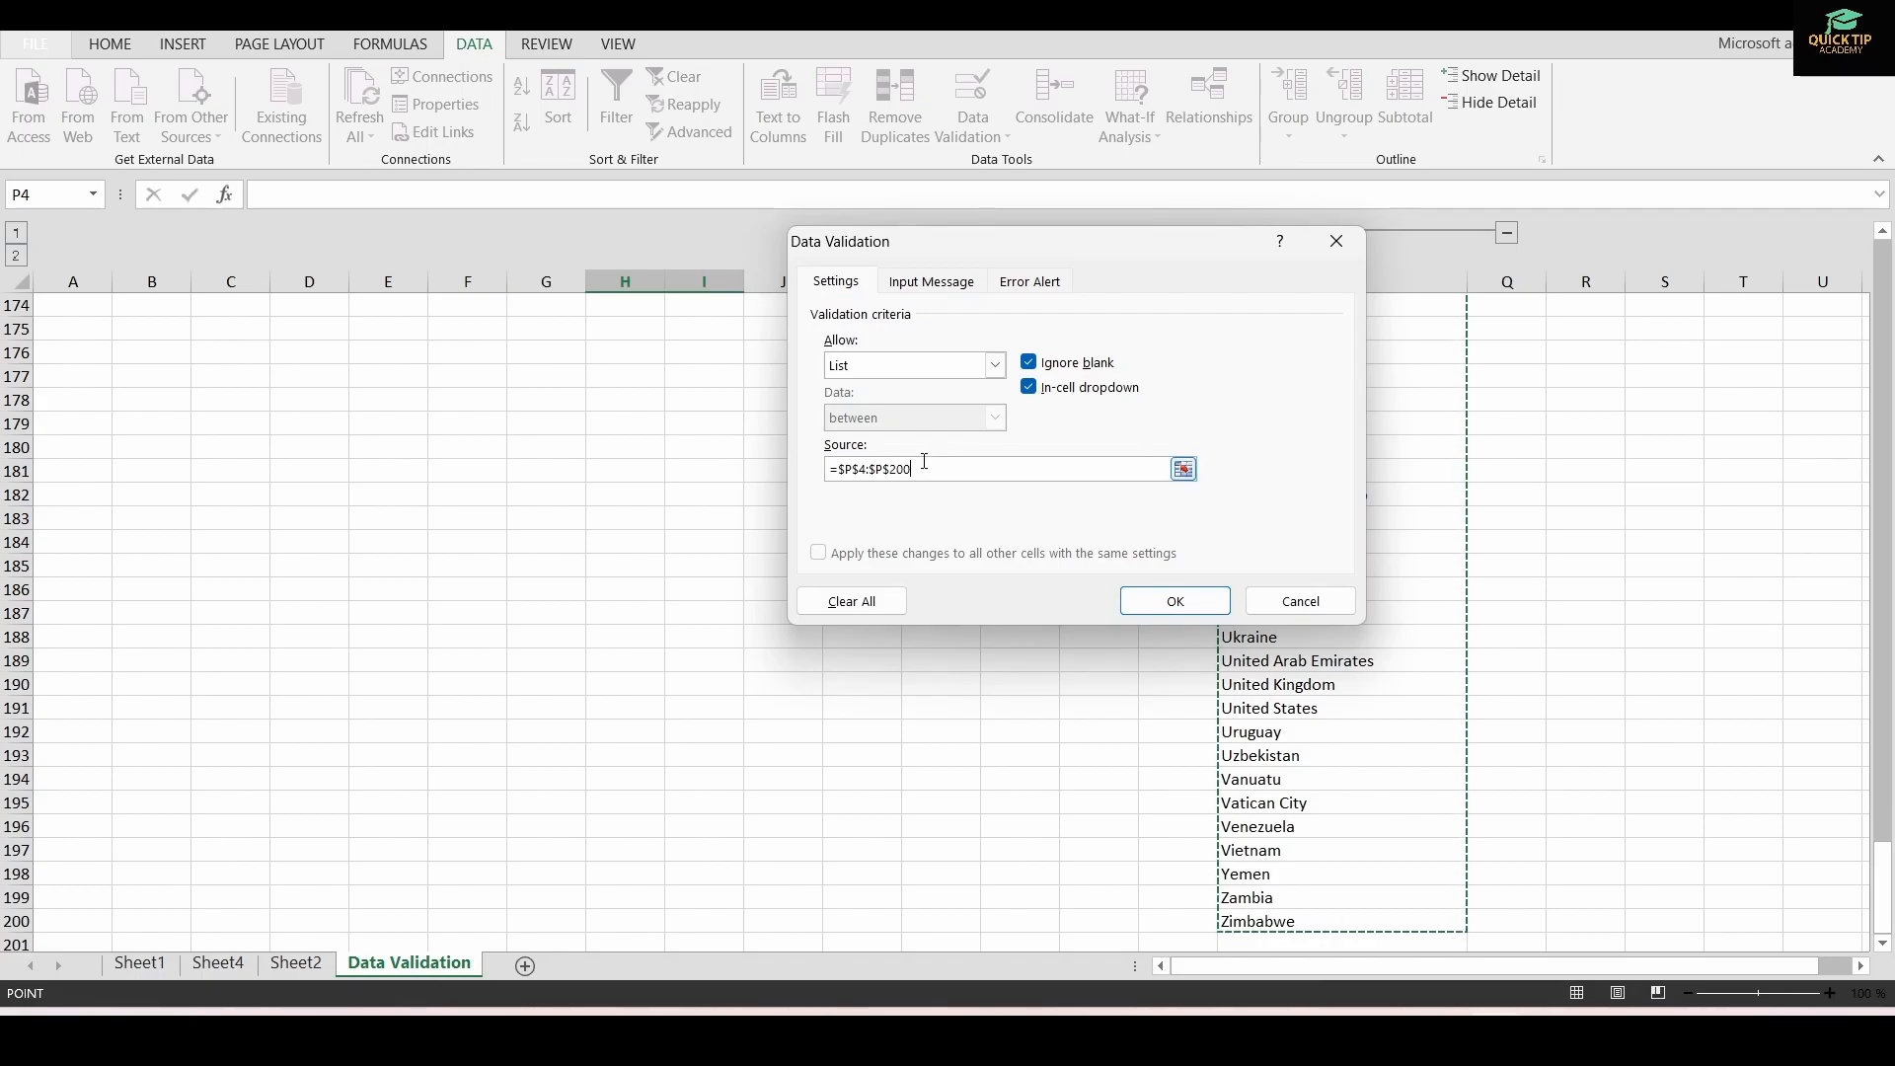
- Apply the list validation to the Country cell and collapse the column group that holds the Countries list
left_click_drag(914, 469, 819, 468)
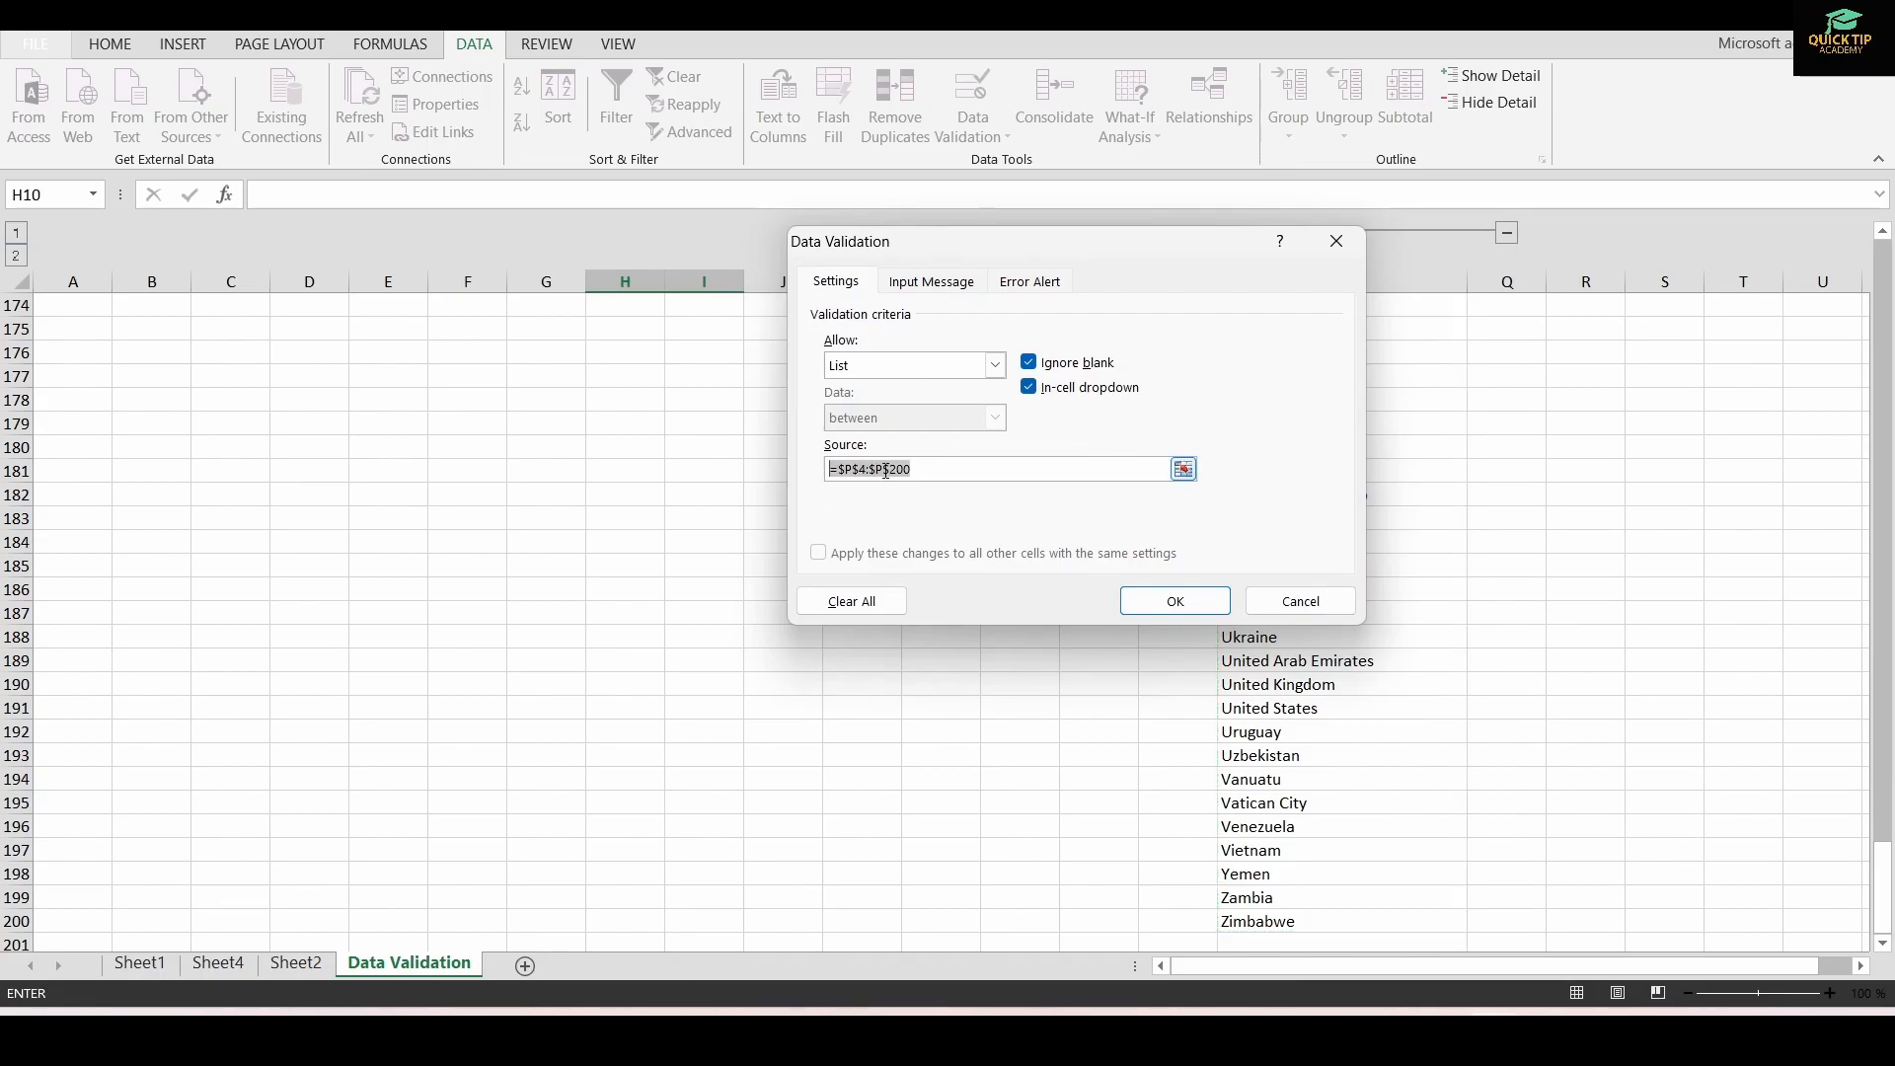
key("Return")
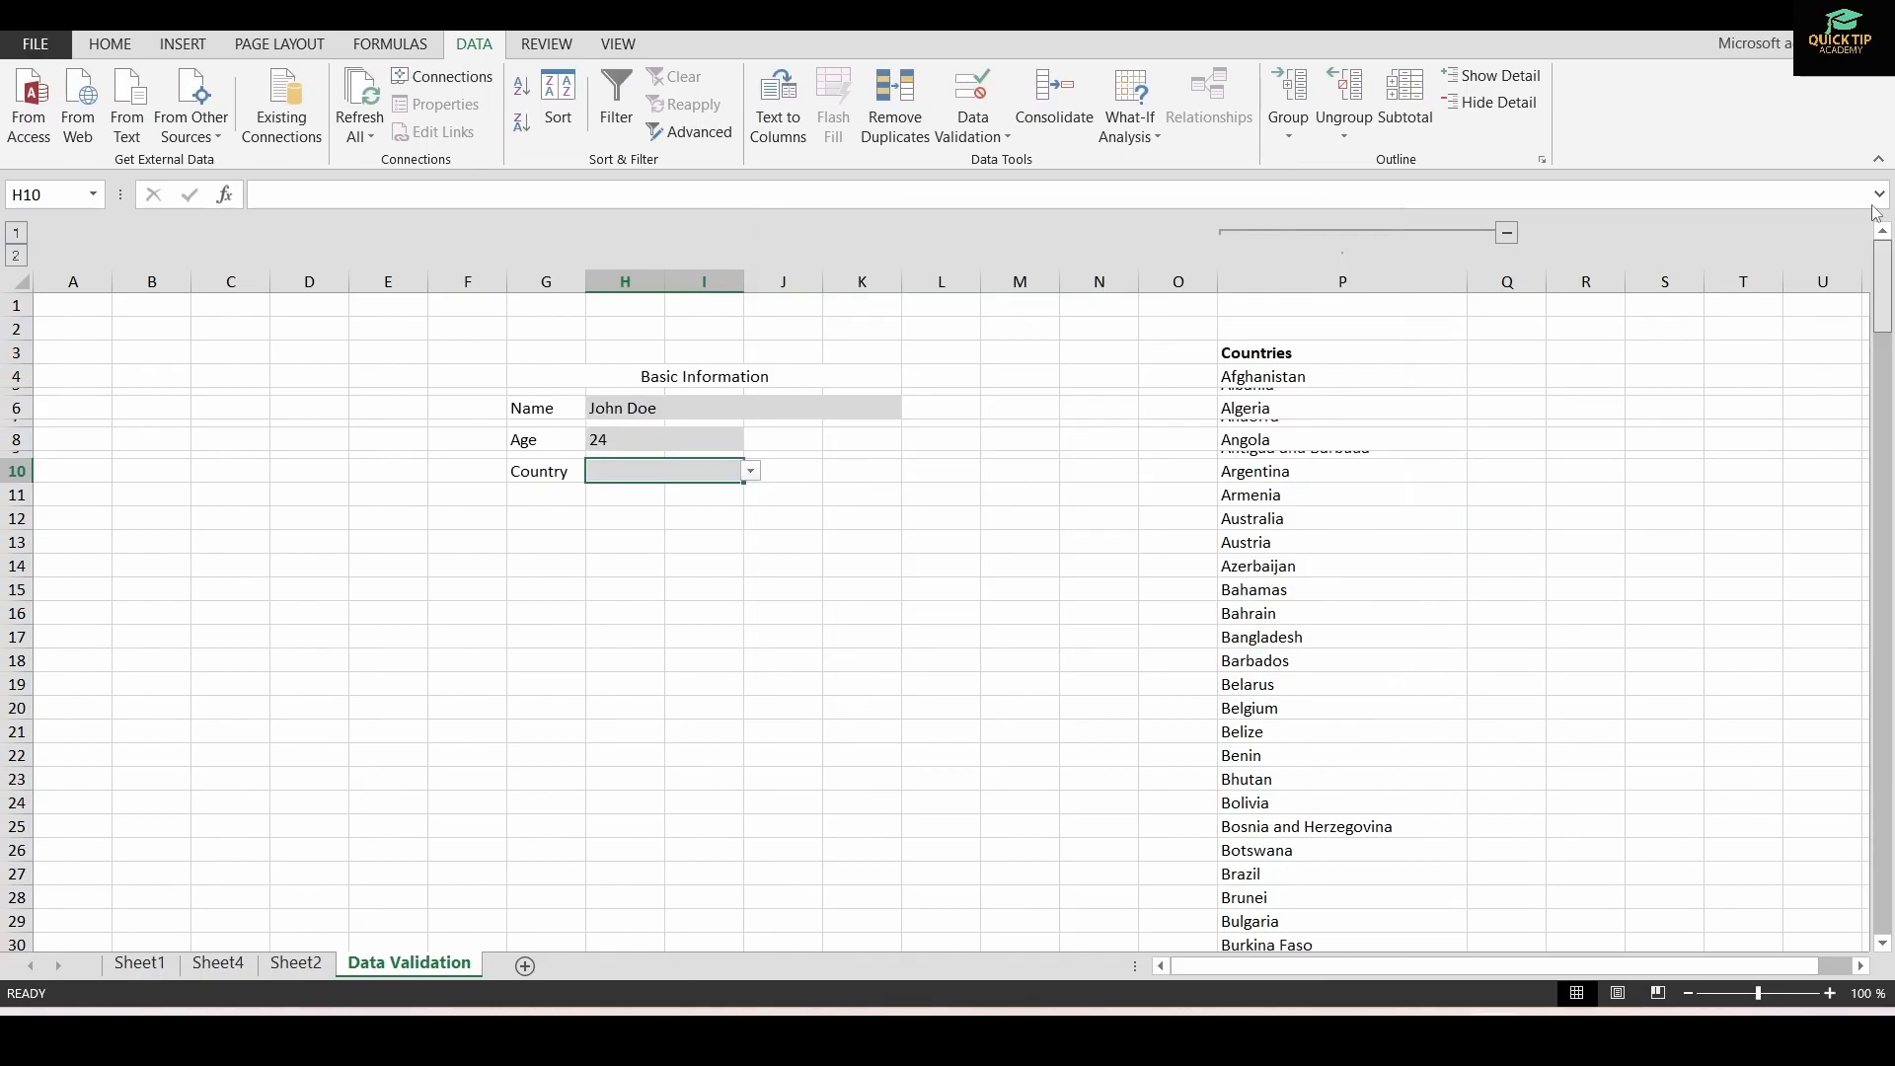
left_click(1508, 235)
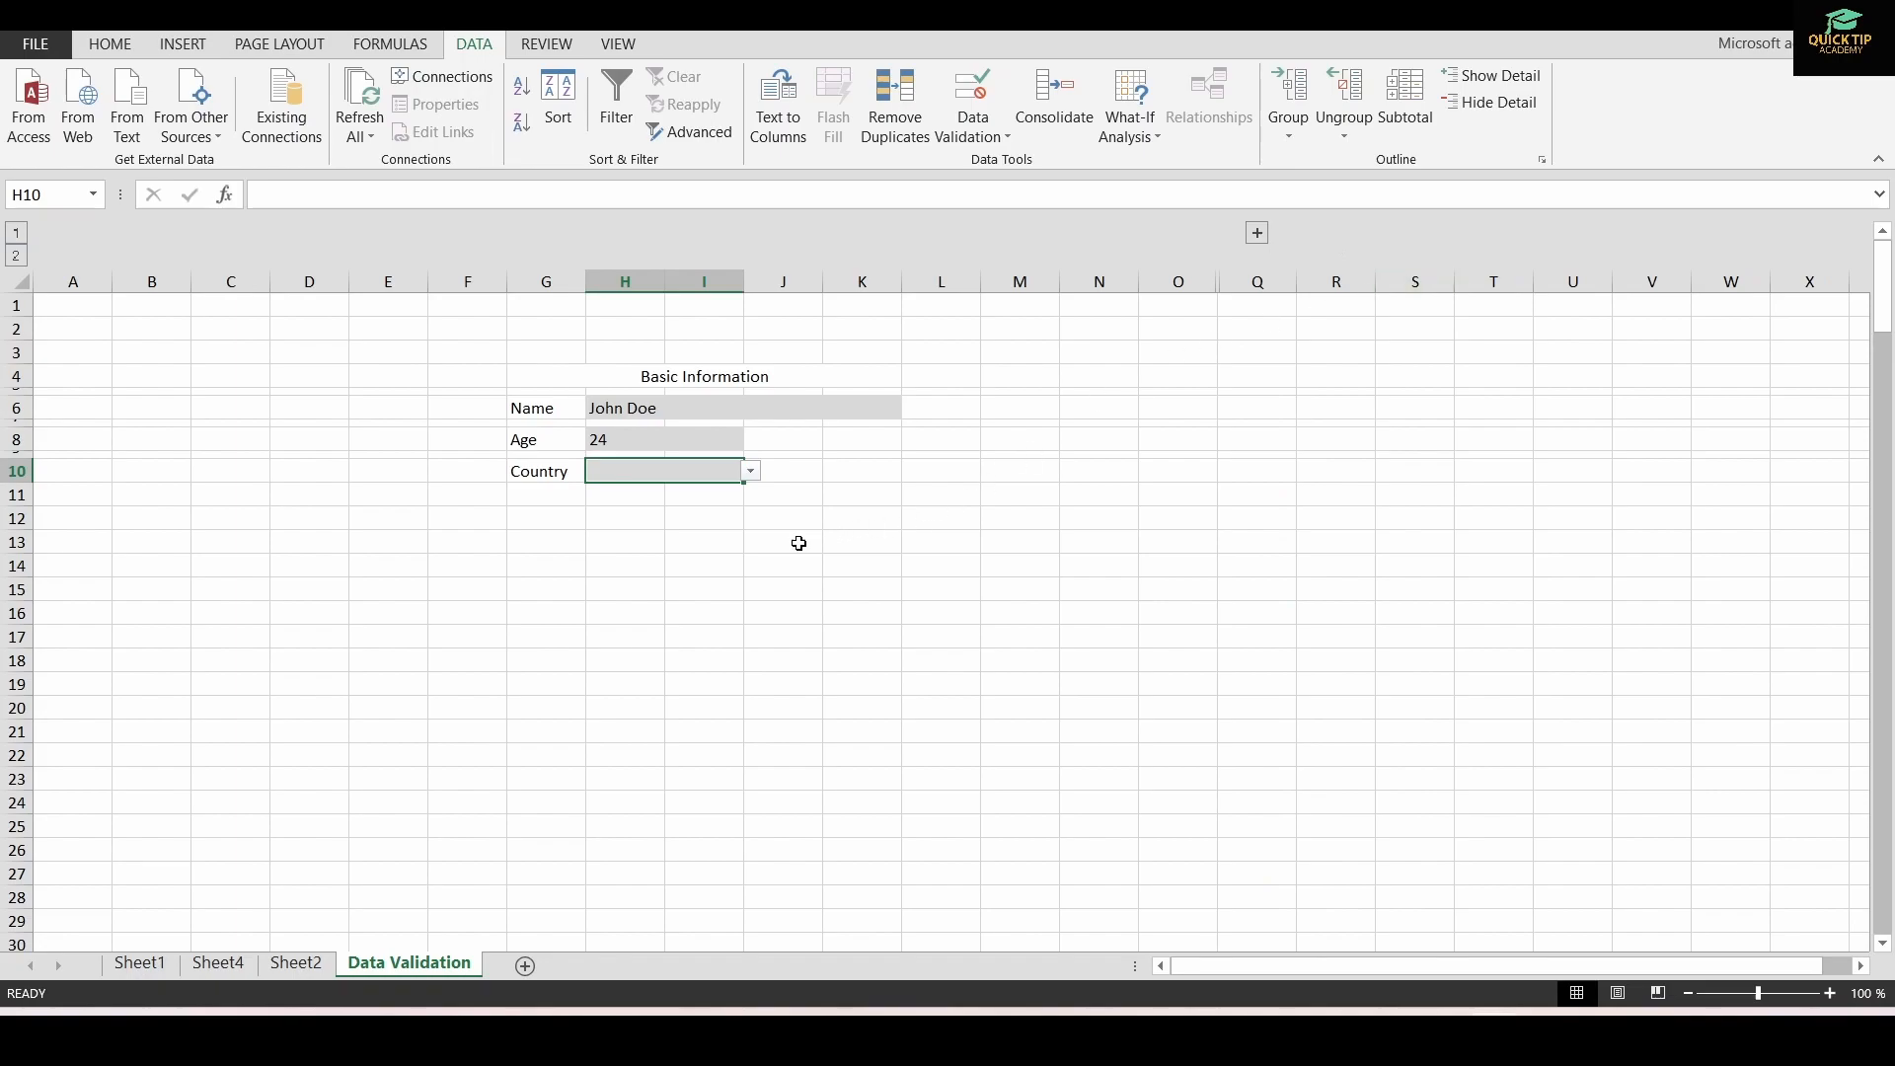
- Choose United Kingdom from the Country cell's dropdown list to test the validation
left_click(696, 519)
left_click(644, 480)
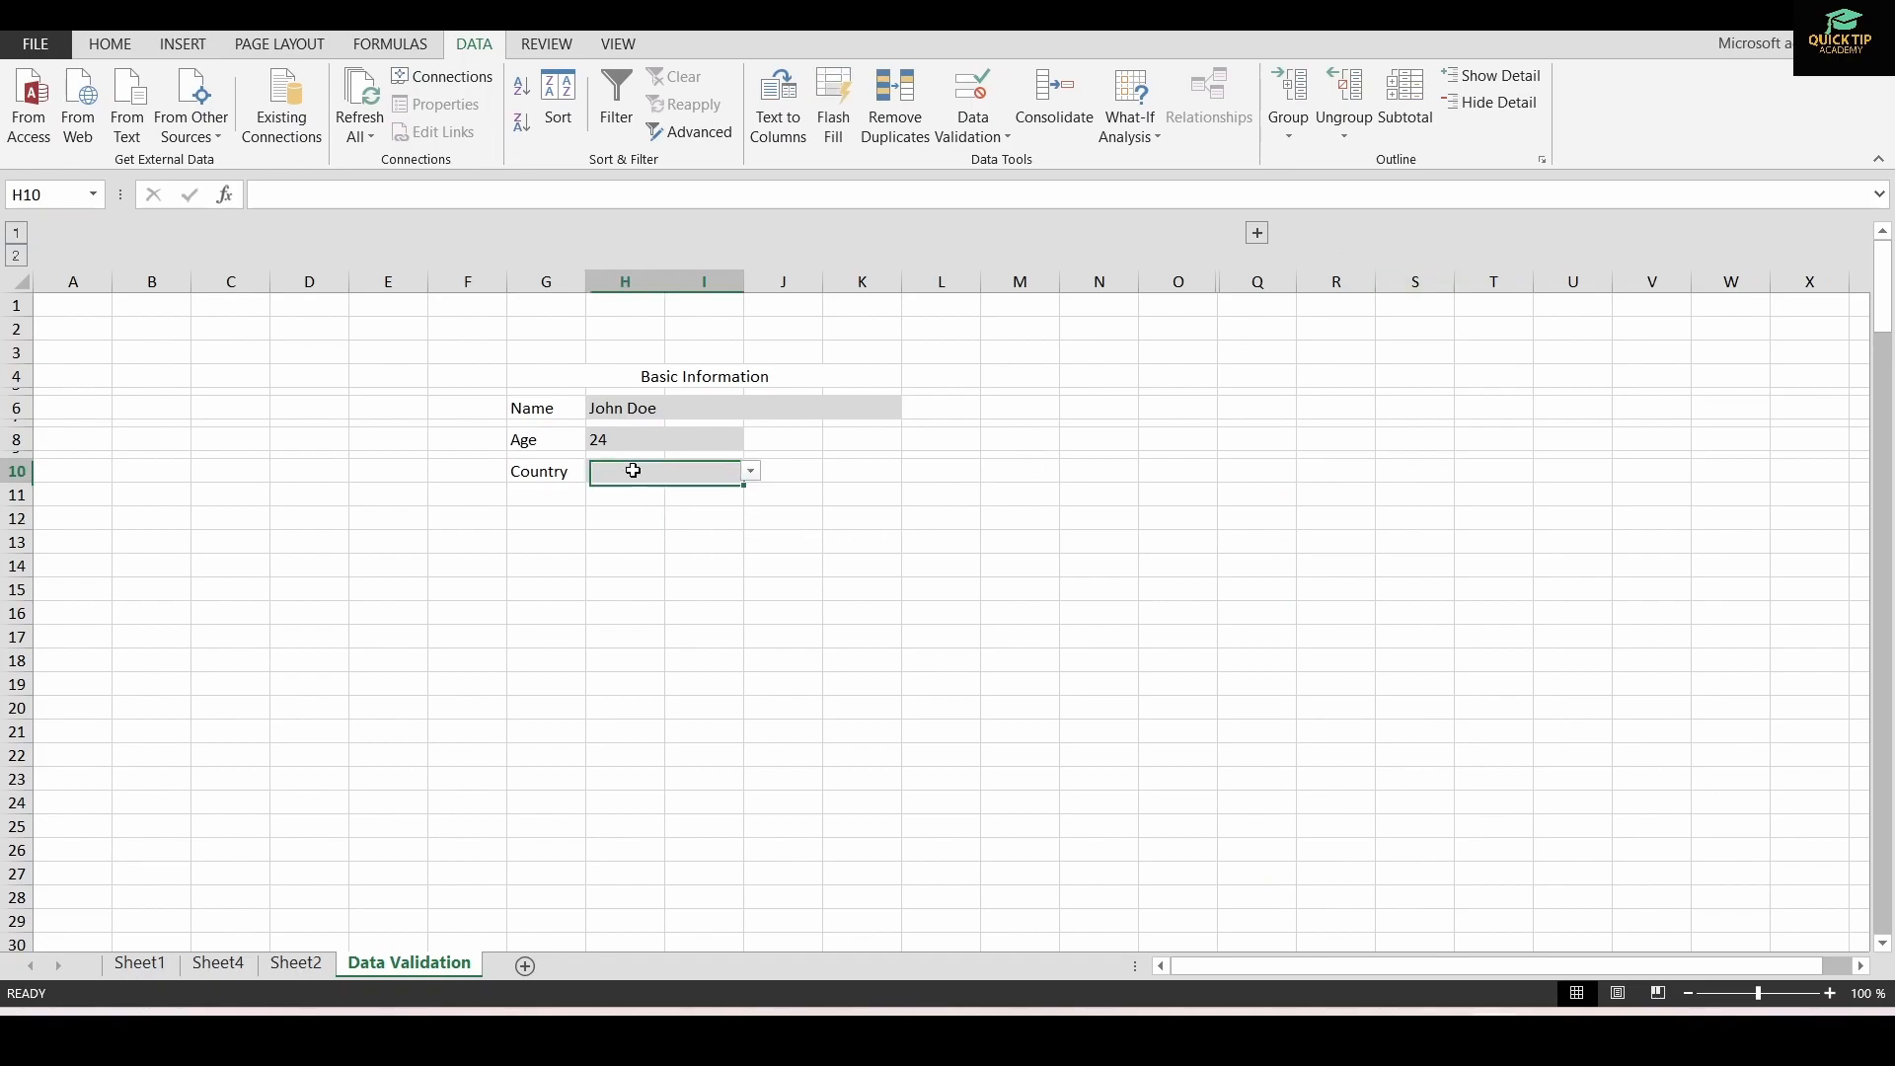
left_click(753, 473)
left_click_drag(752, 513, 752, 590)
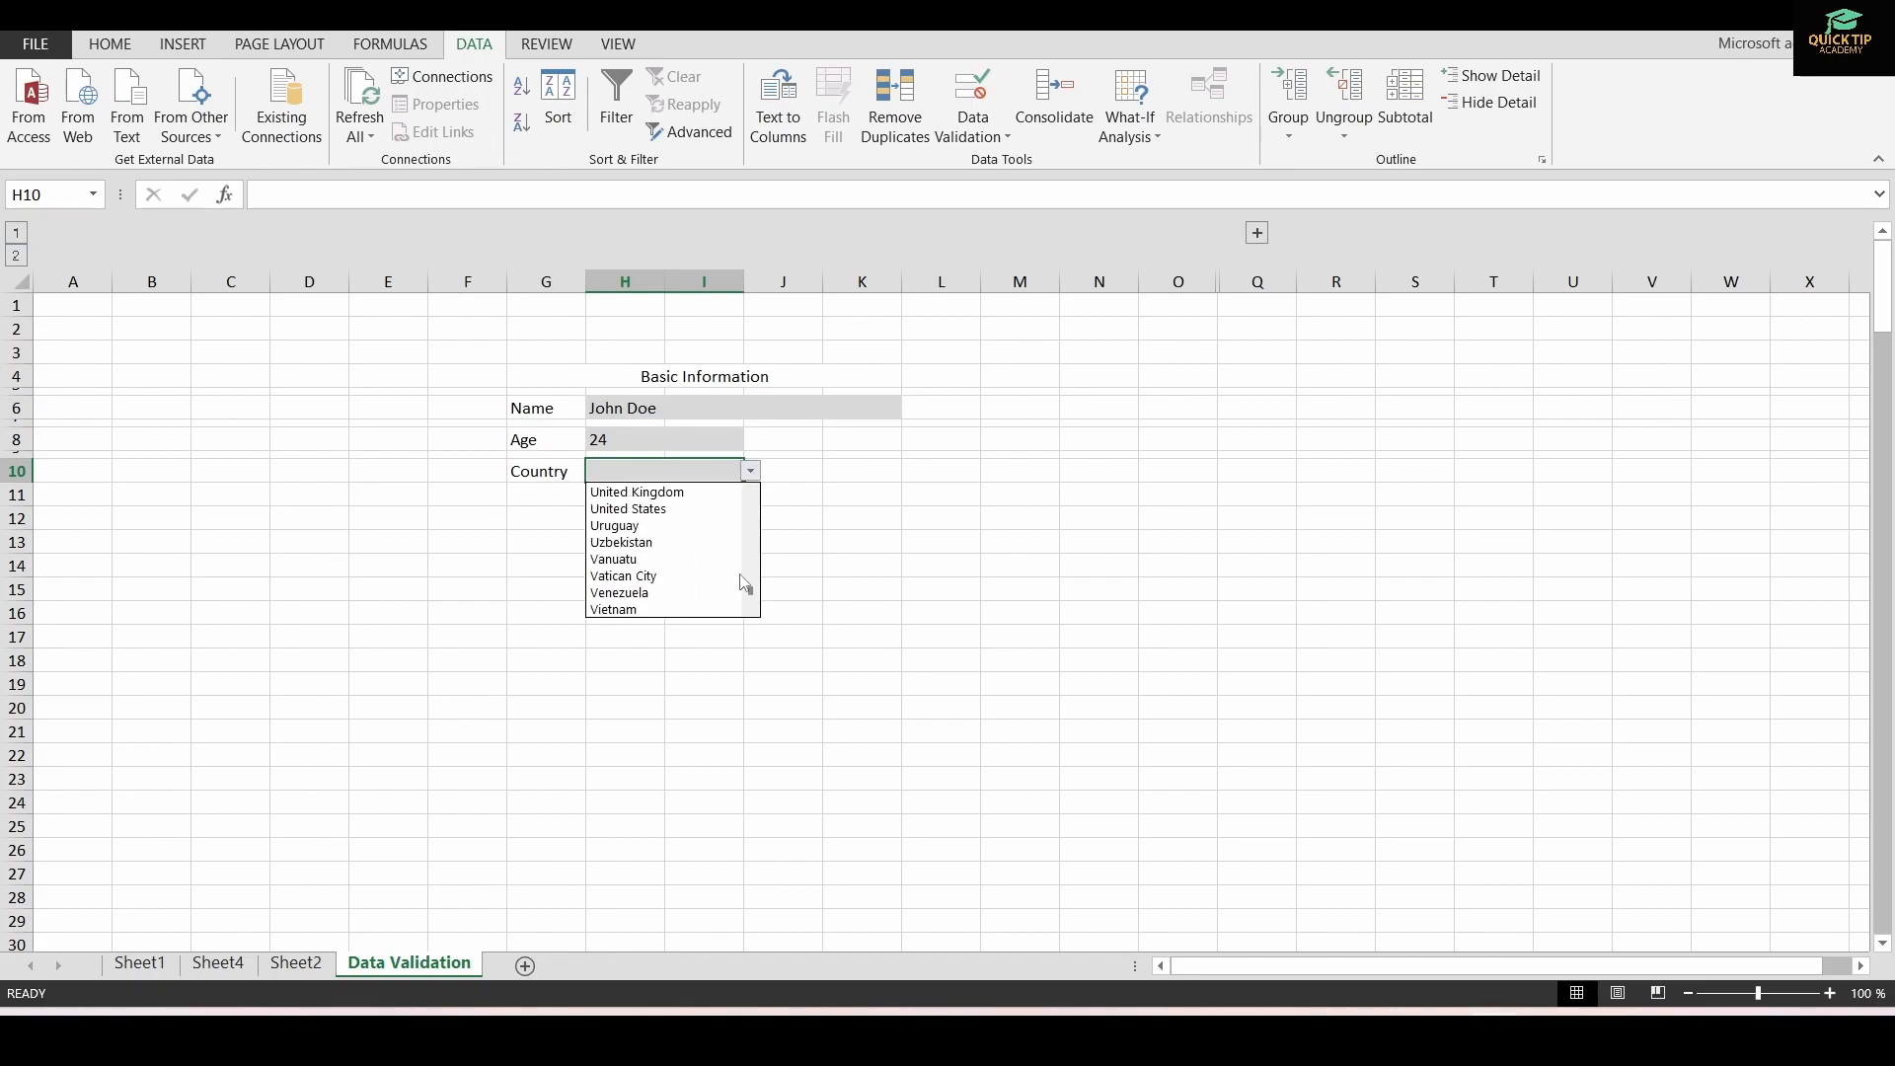
left_click(705, 497)
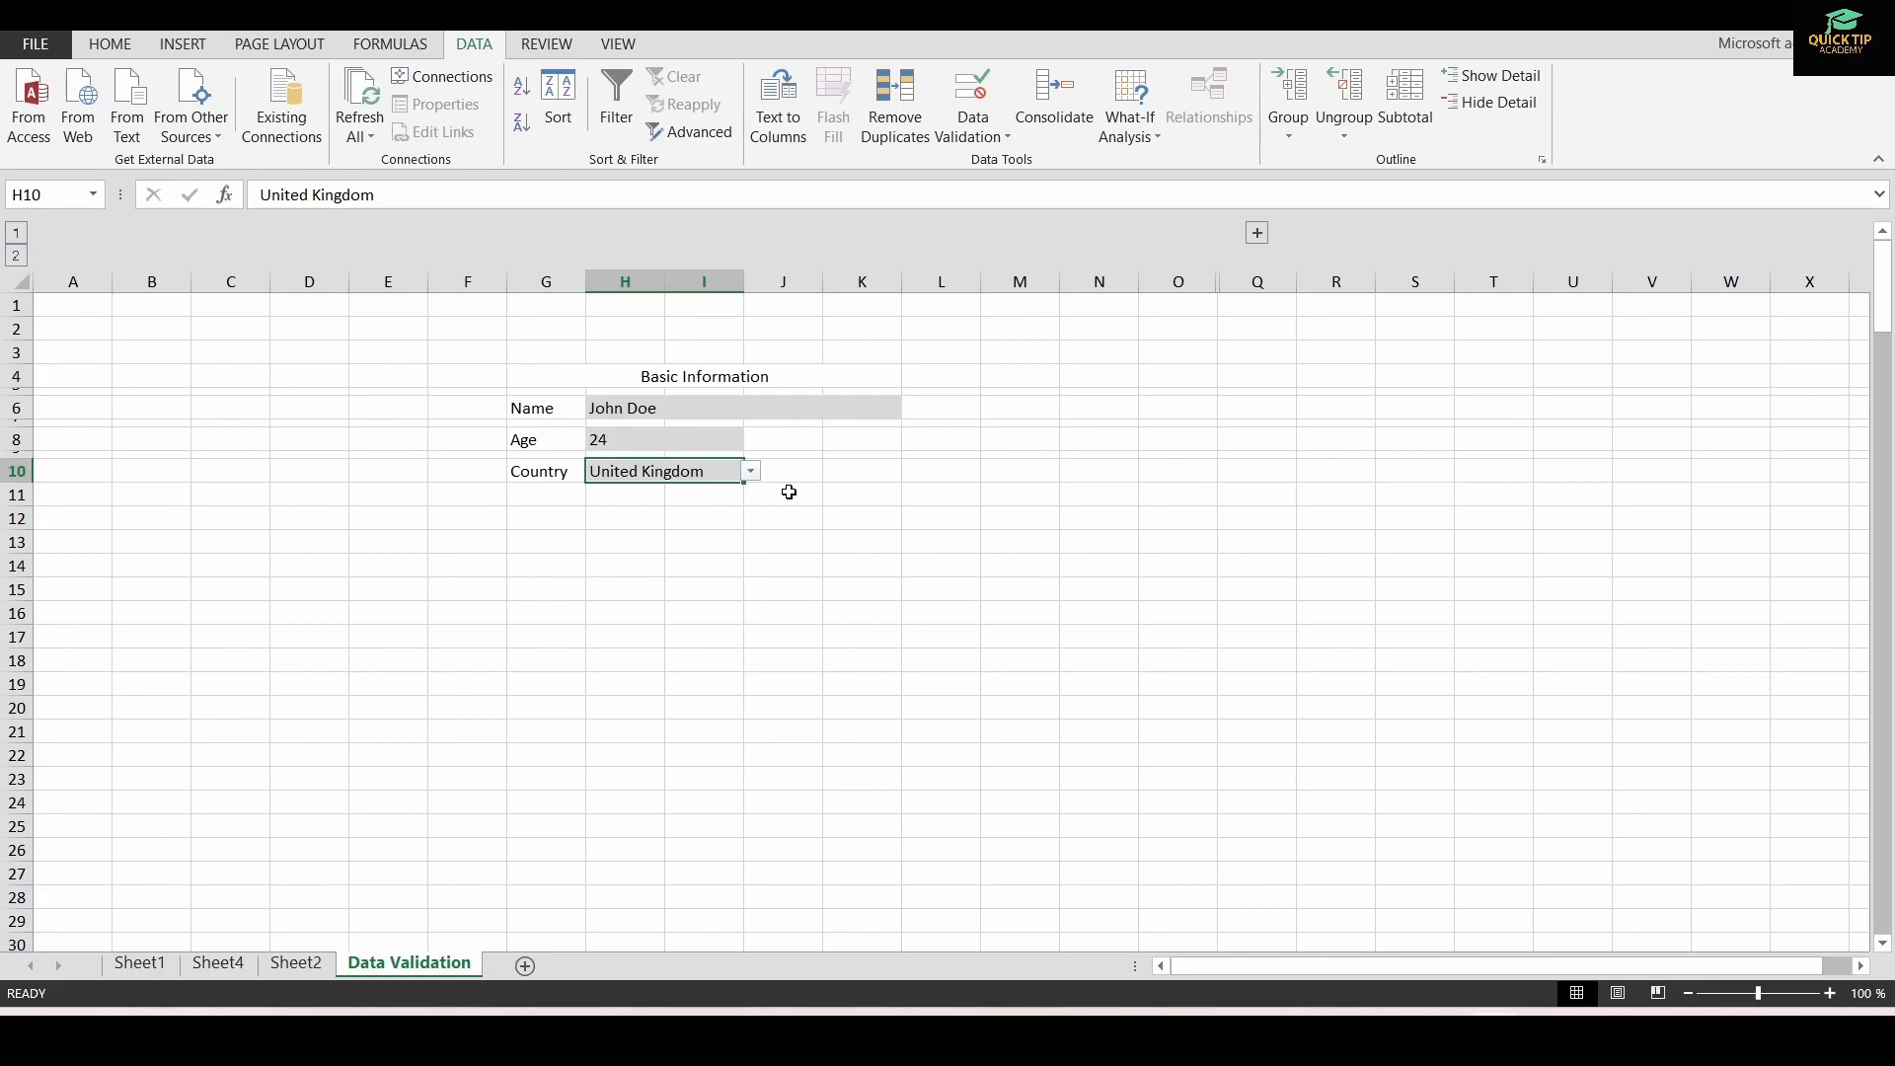
left_click(947, 489)
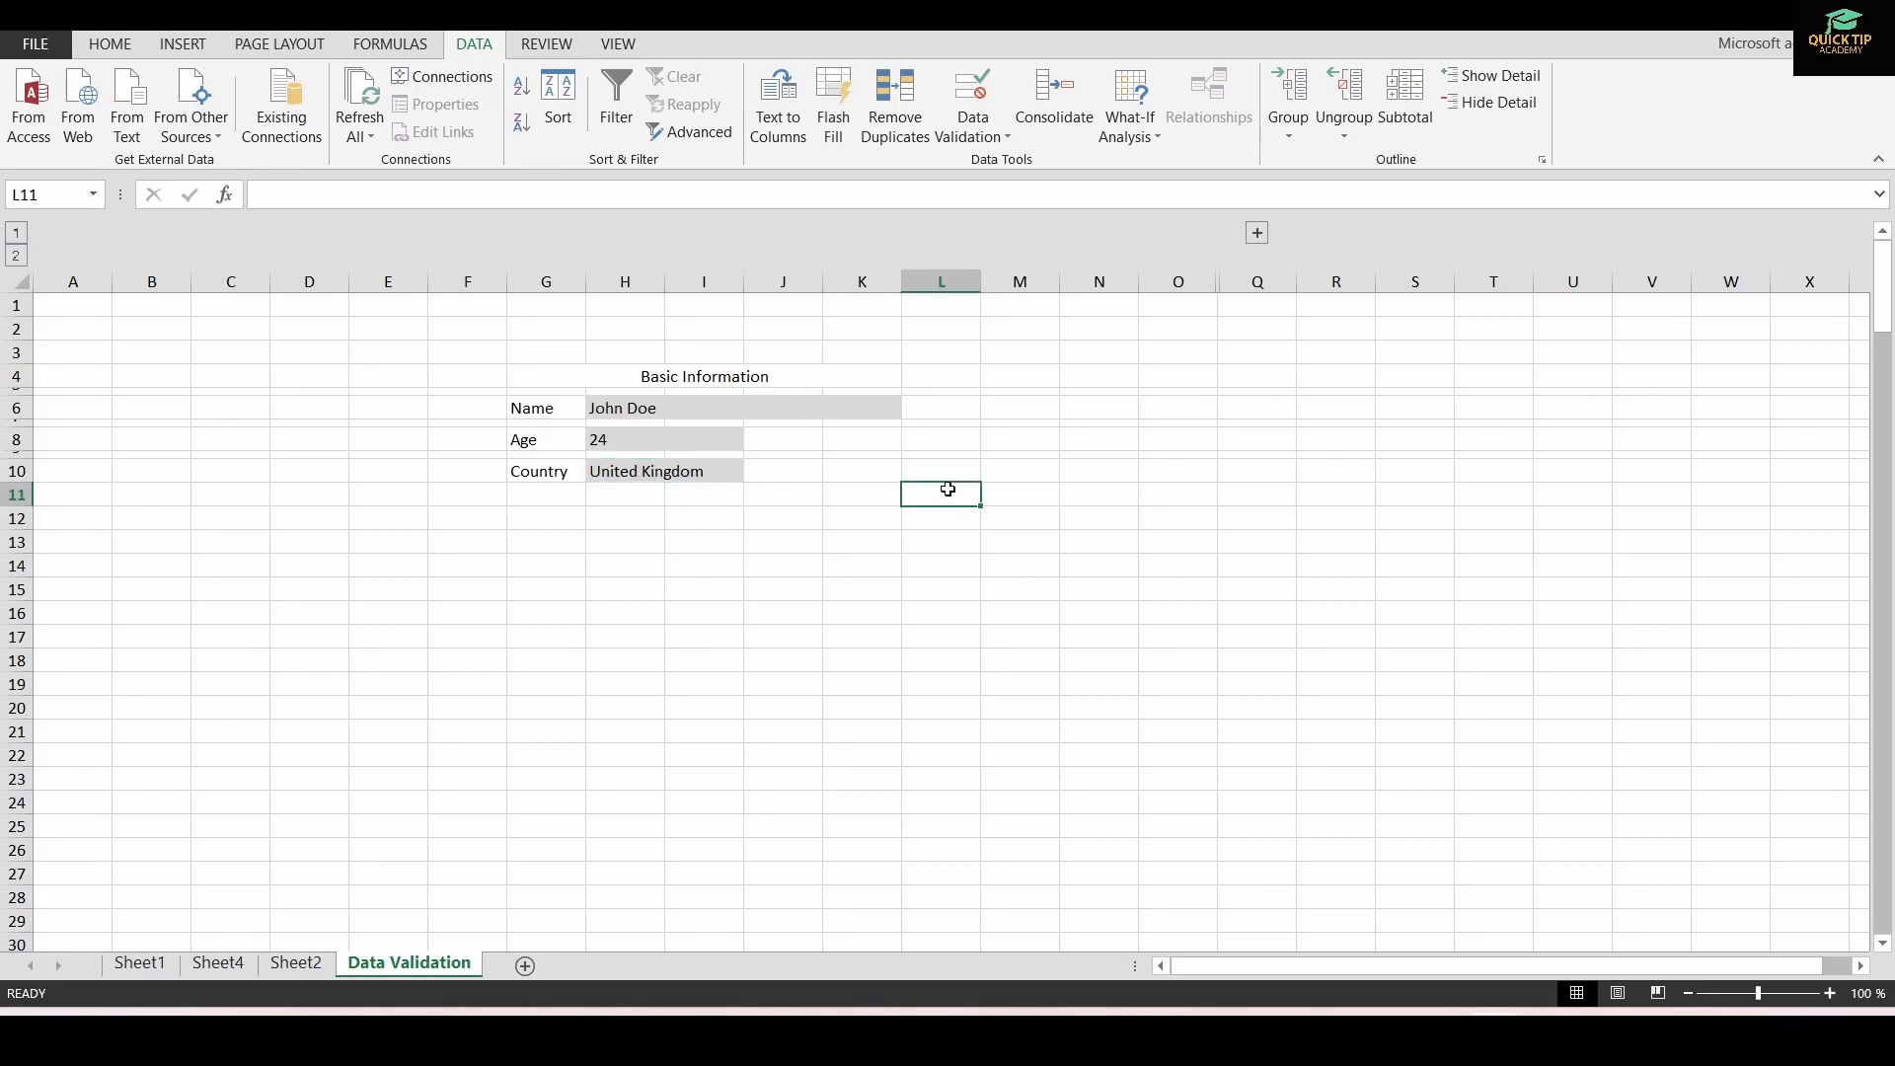
- Make the Basic Information title bold, widen column E and narrow columns F and L into slim margins around the form
left_click(653, 375)
left_click(128, 47)
left_click_drag(428, 282, 487, 282)
left_click_drag(565, 280, 501, 272)
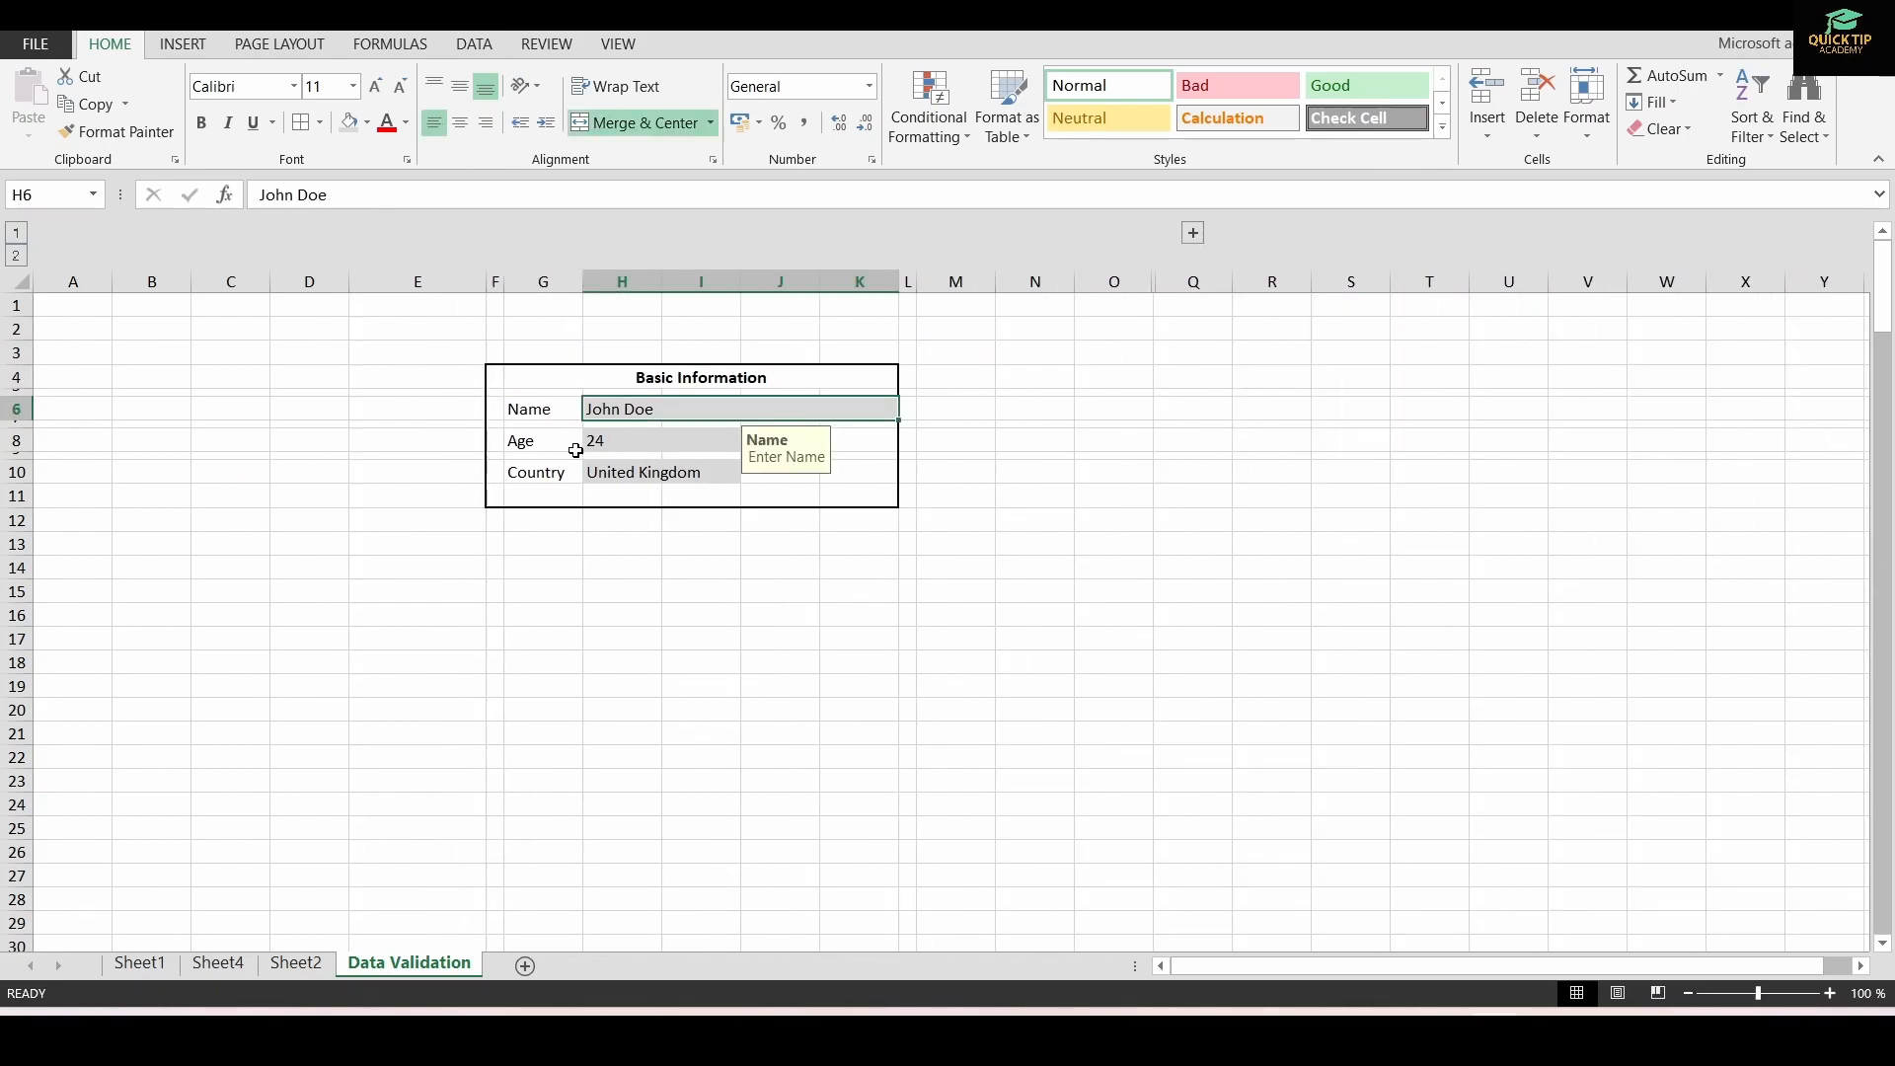
- Outline the form range F4:L11 with a thick outside border and hide the sheet's gridlines
left_click(635, 497)
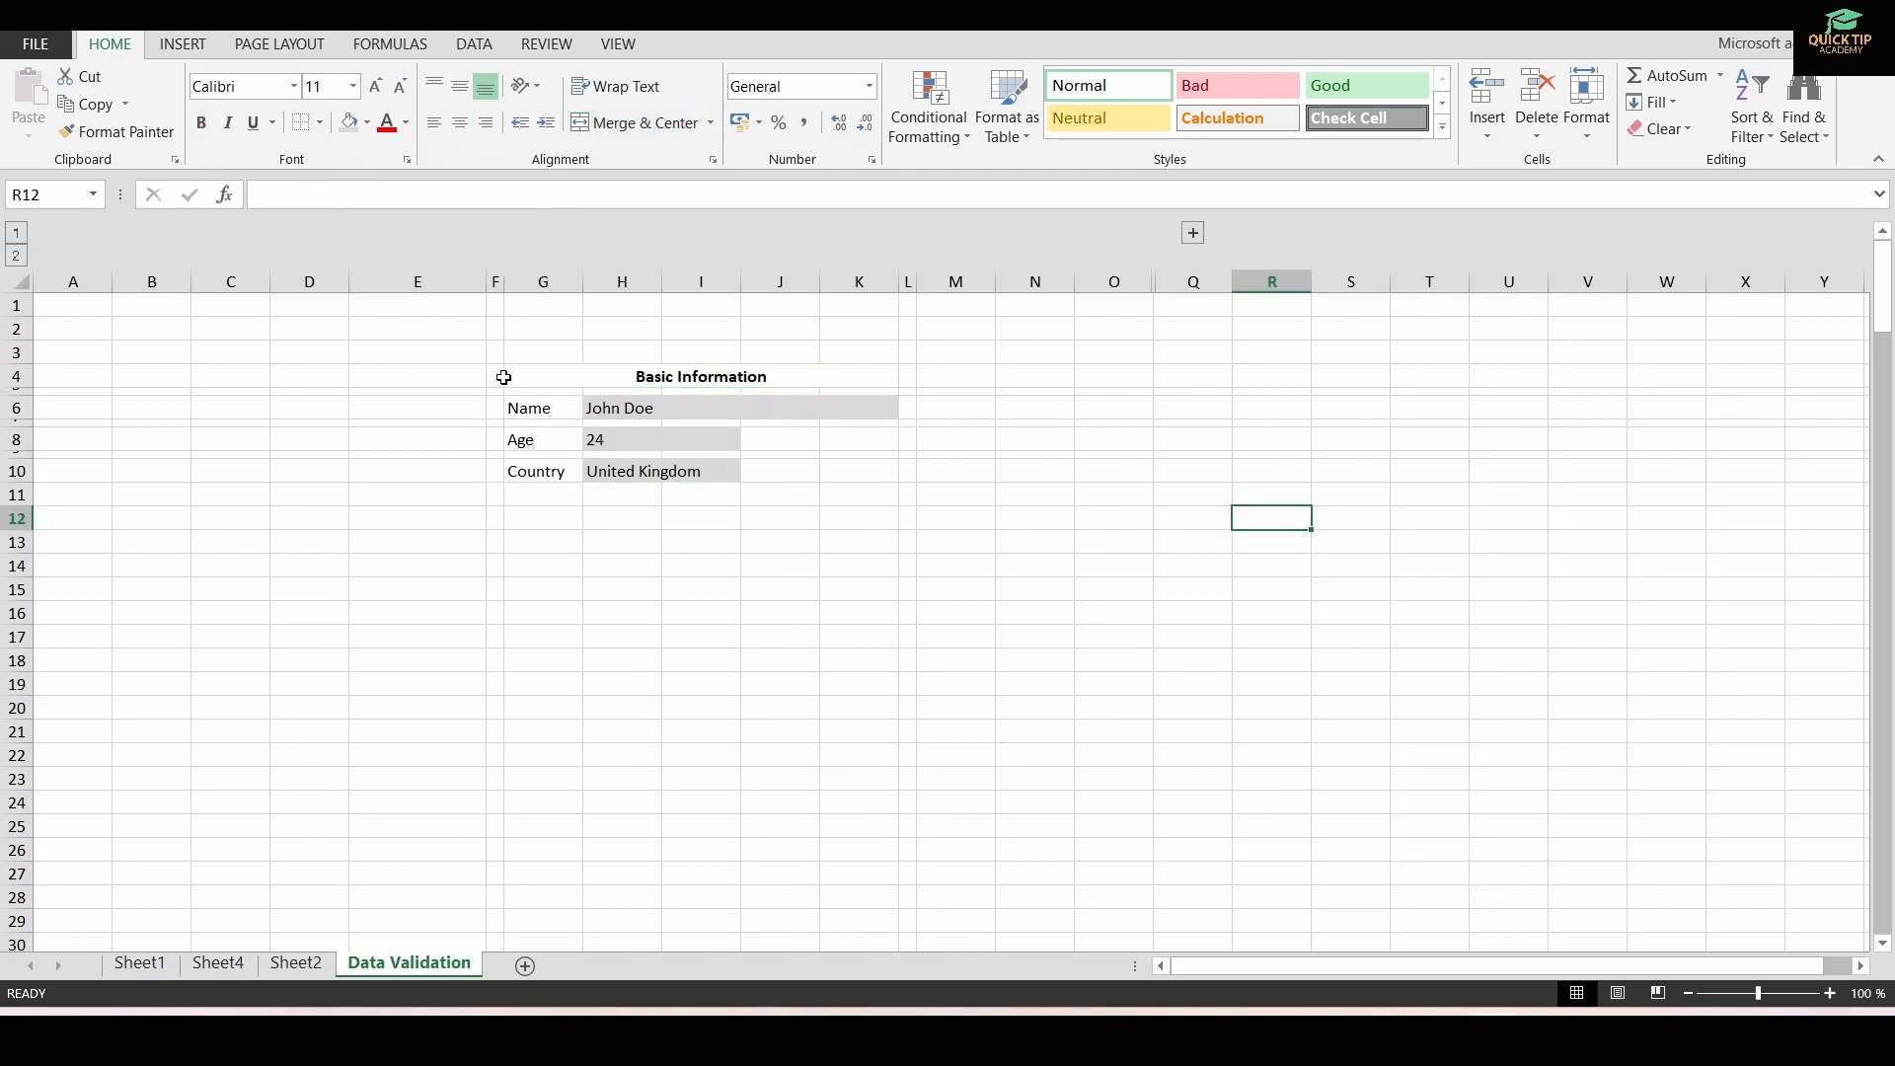
left_click_drag(499, 373, 909, 485)
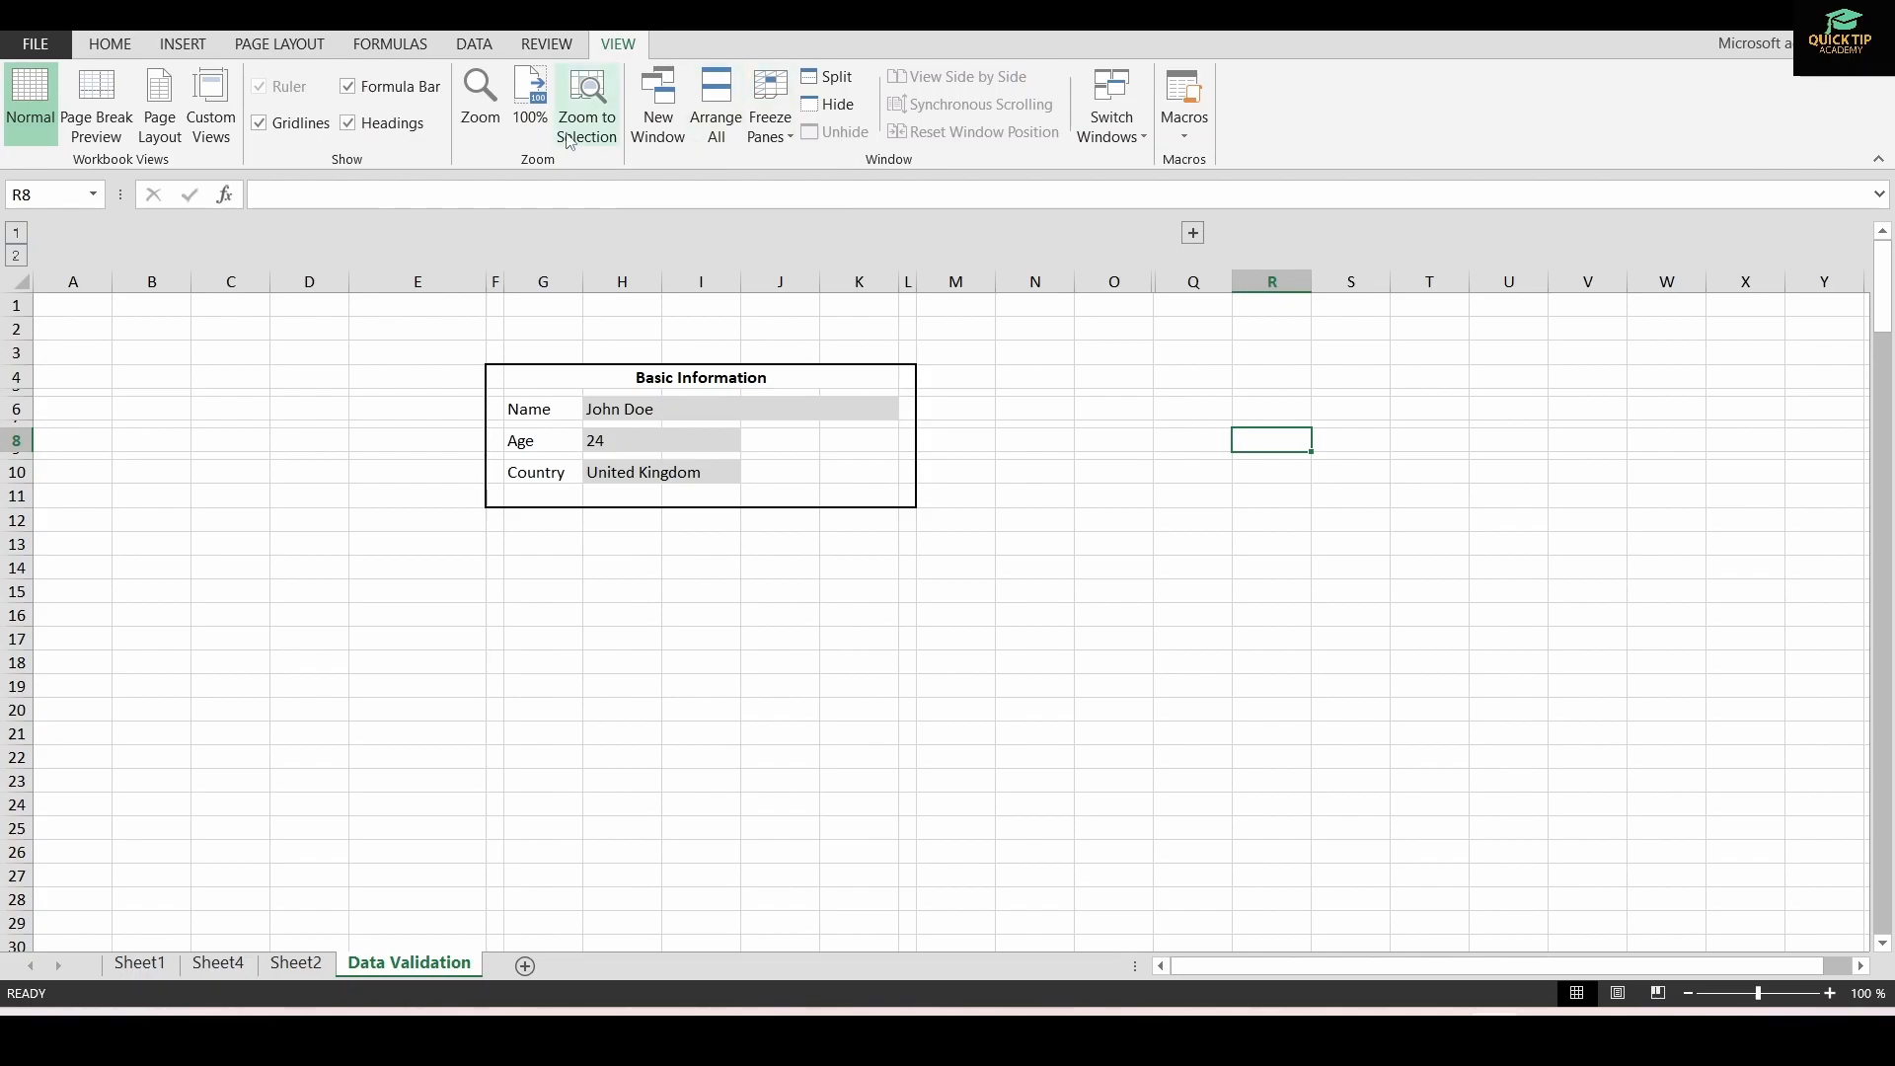
left_click(259, 124)
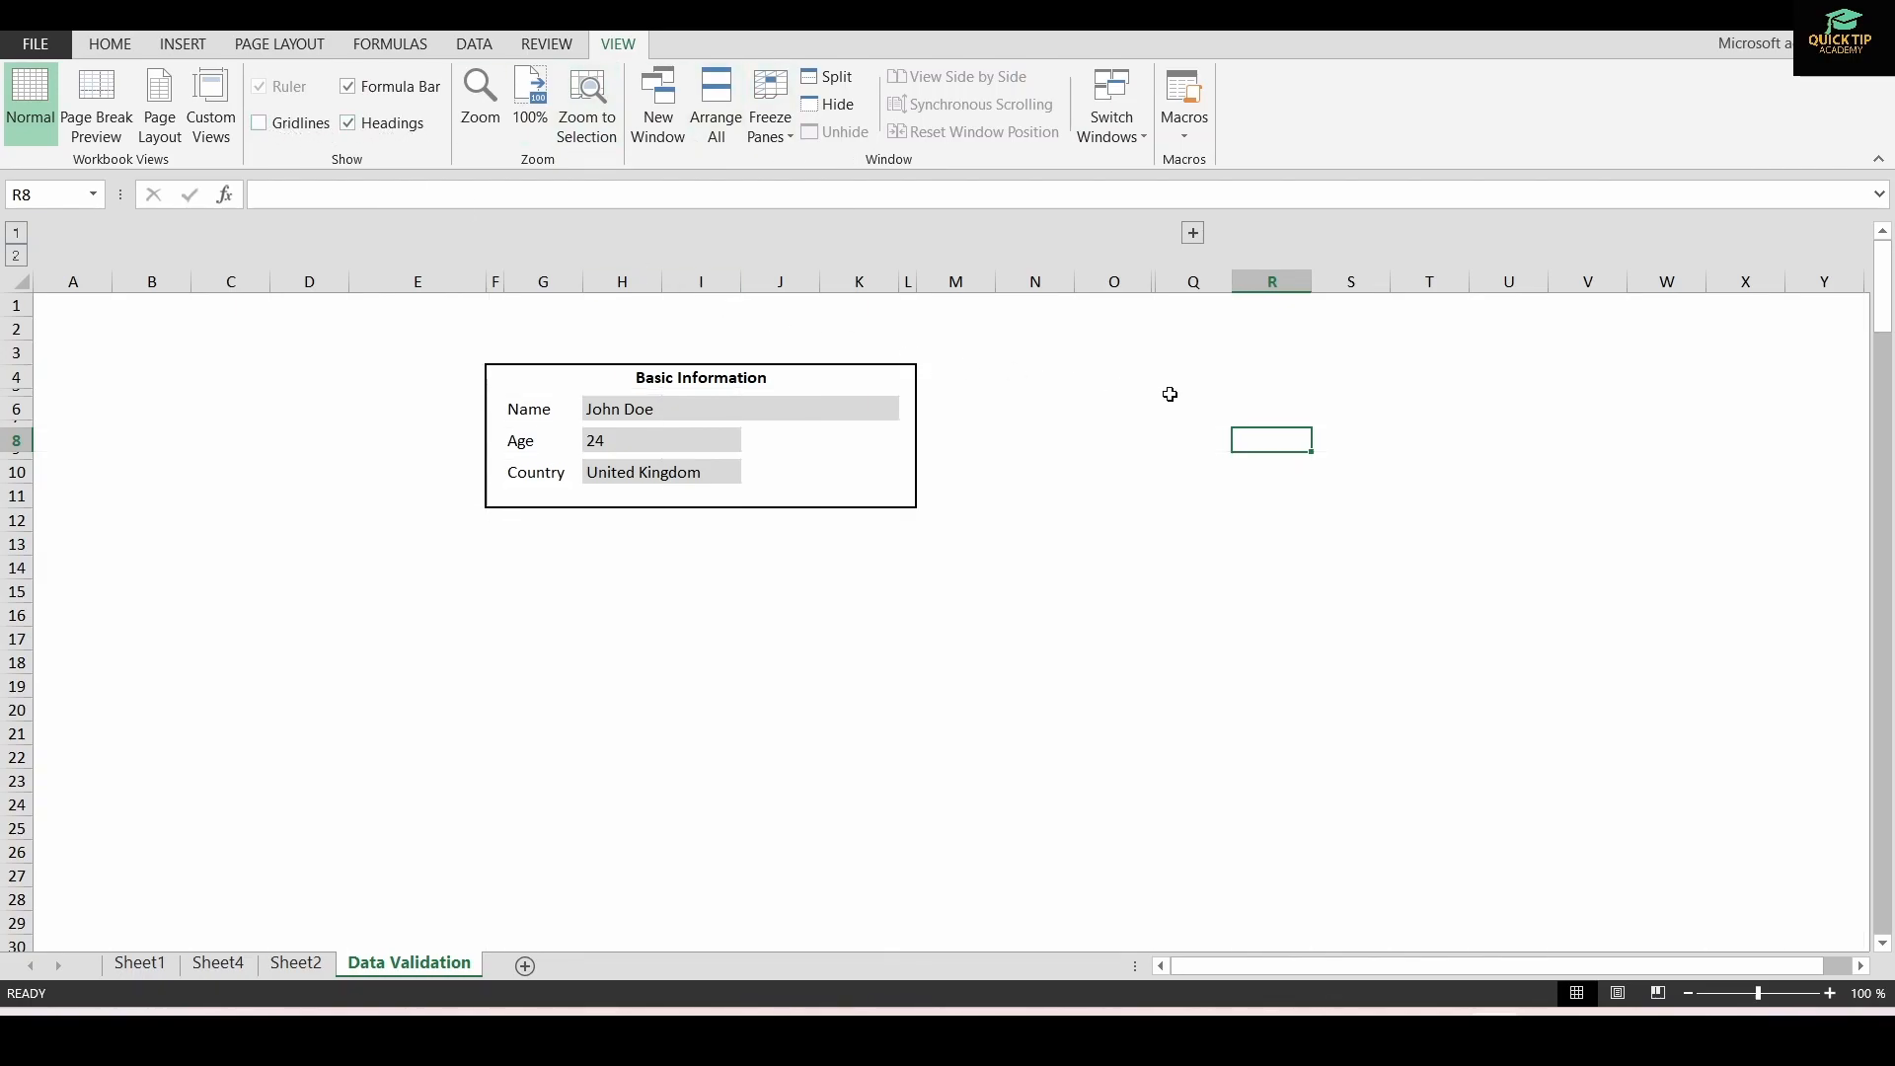
left_click(935, 597)
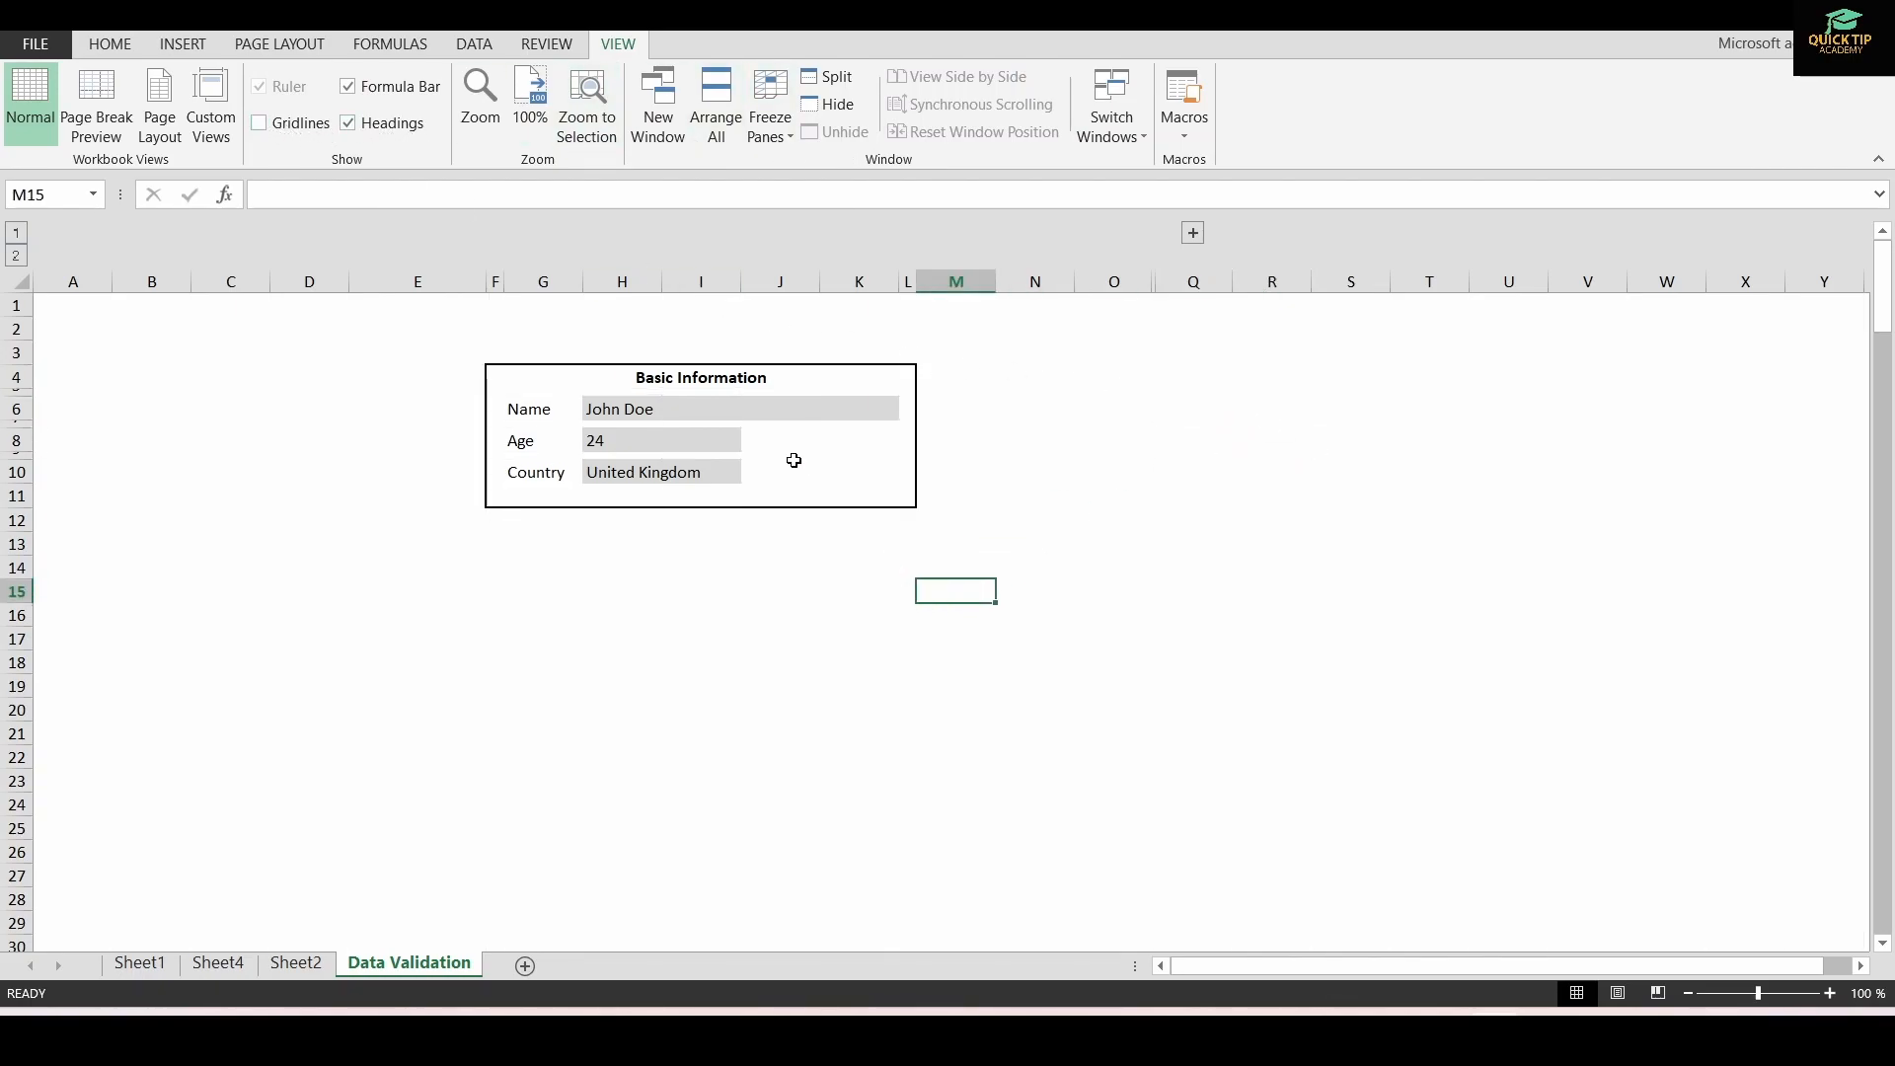
- Check the Name cell's input message and the Country cell's dropdown in the formatted form
left_click(708, 415)
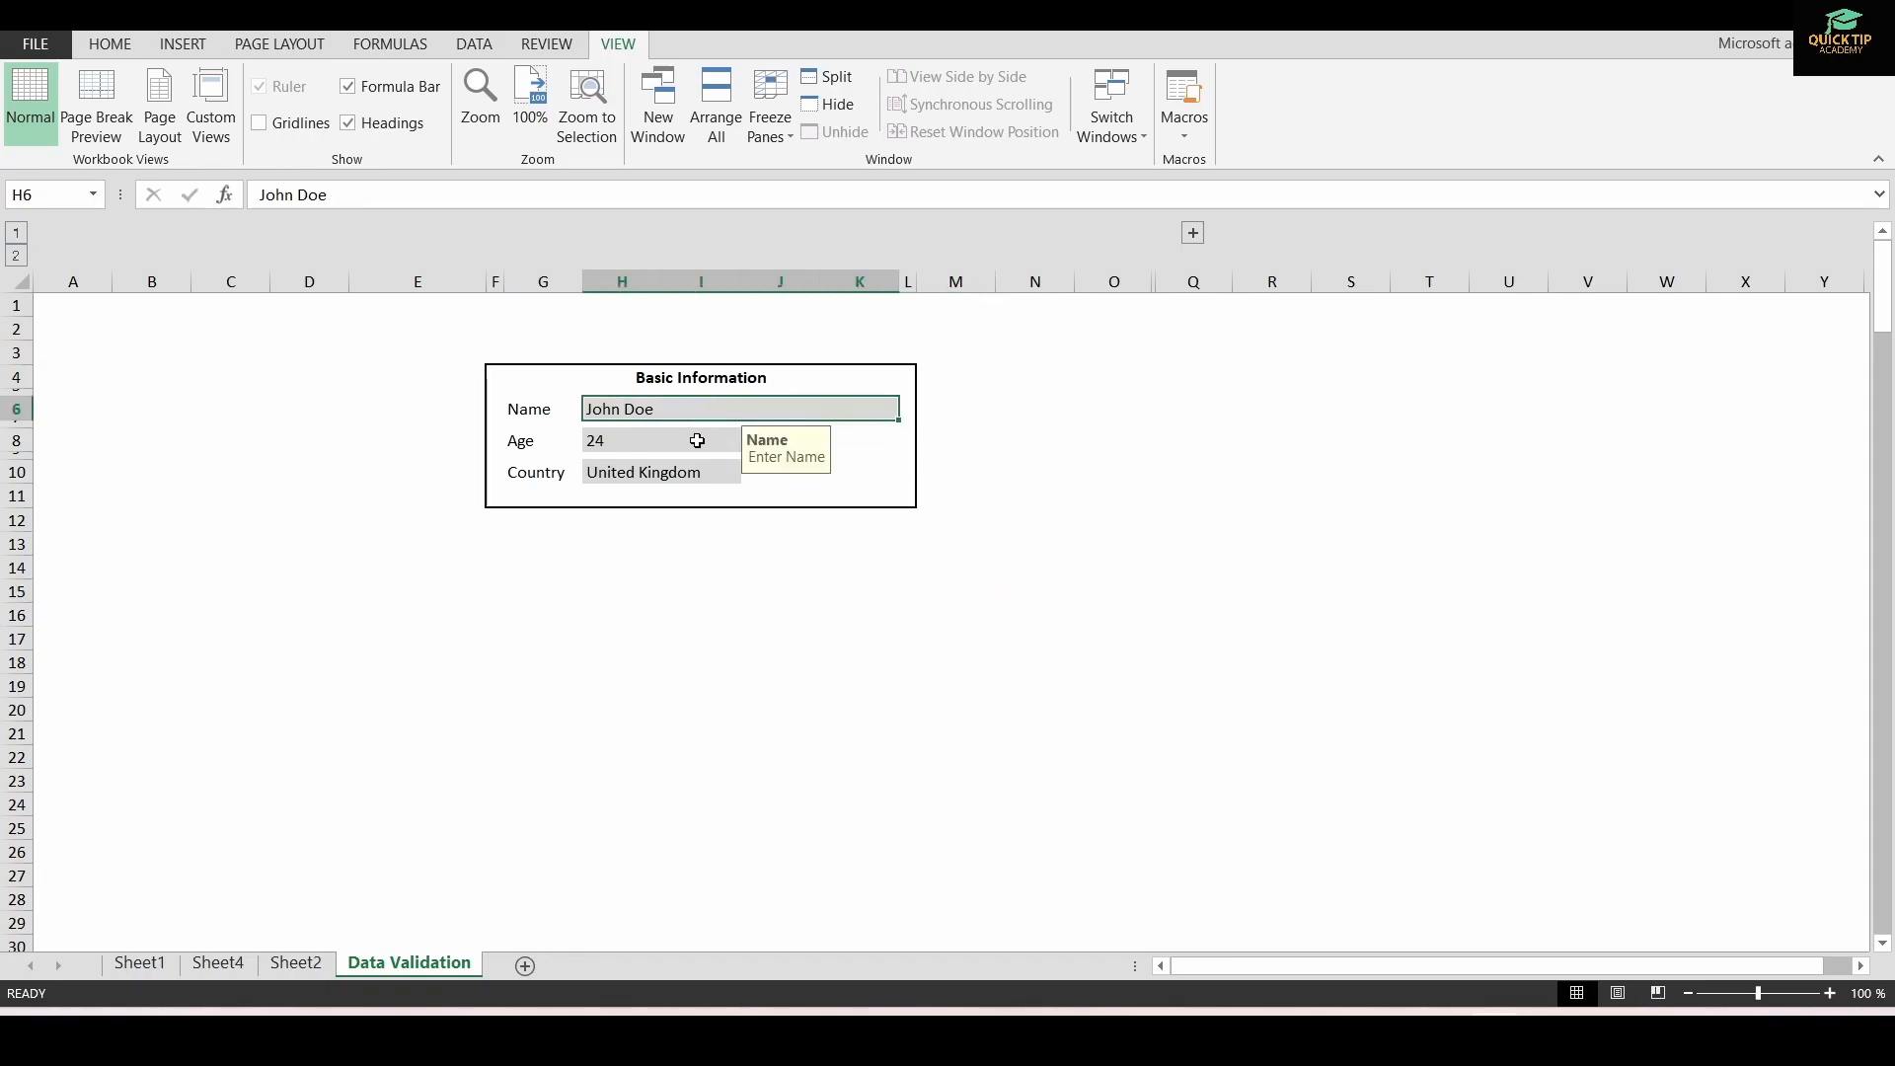
left_click(691, 471)
left_click(750, 472)
left_click(1034, 545)
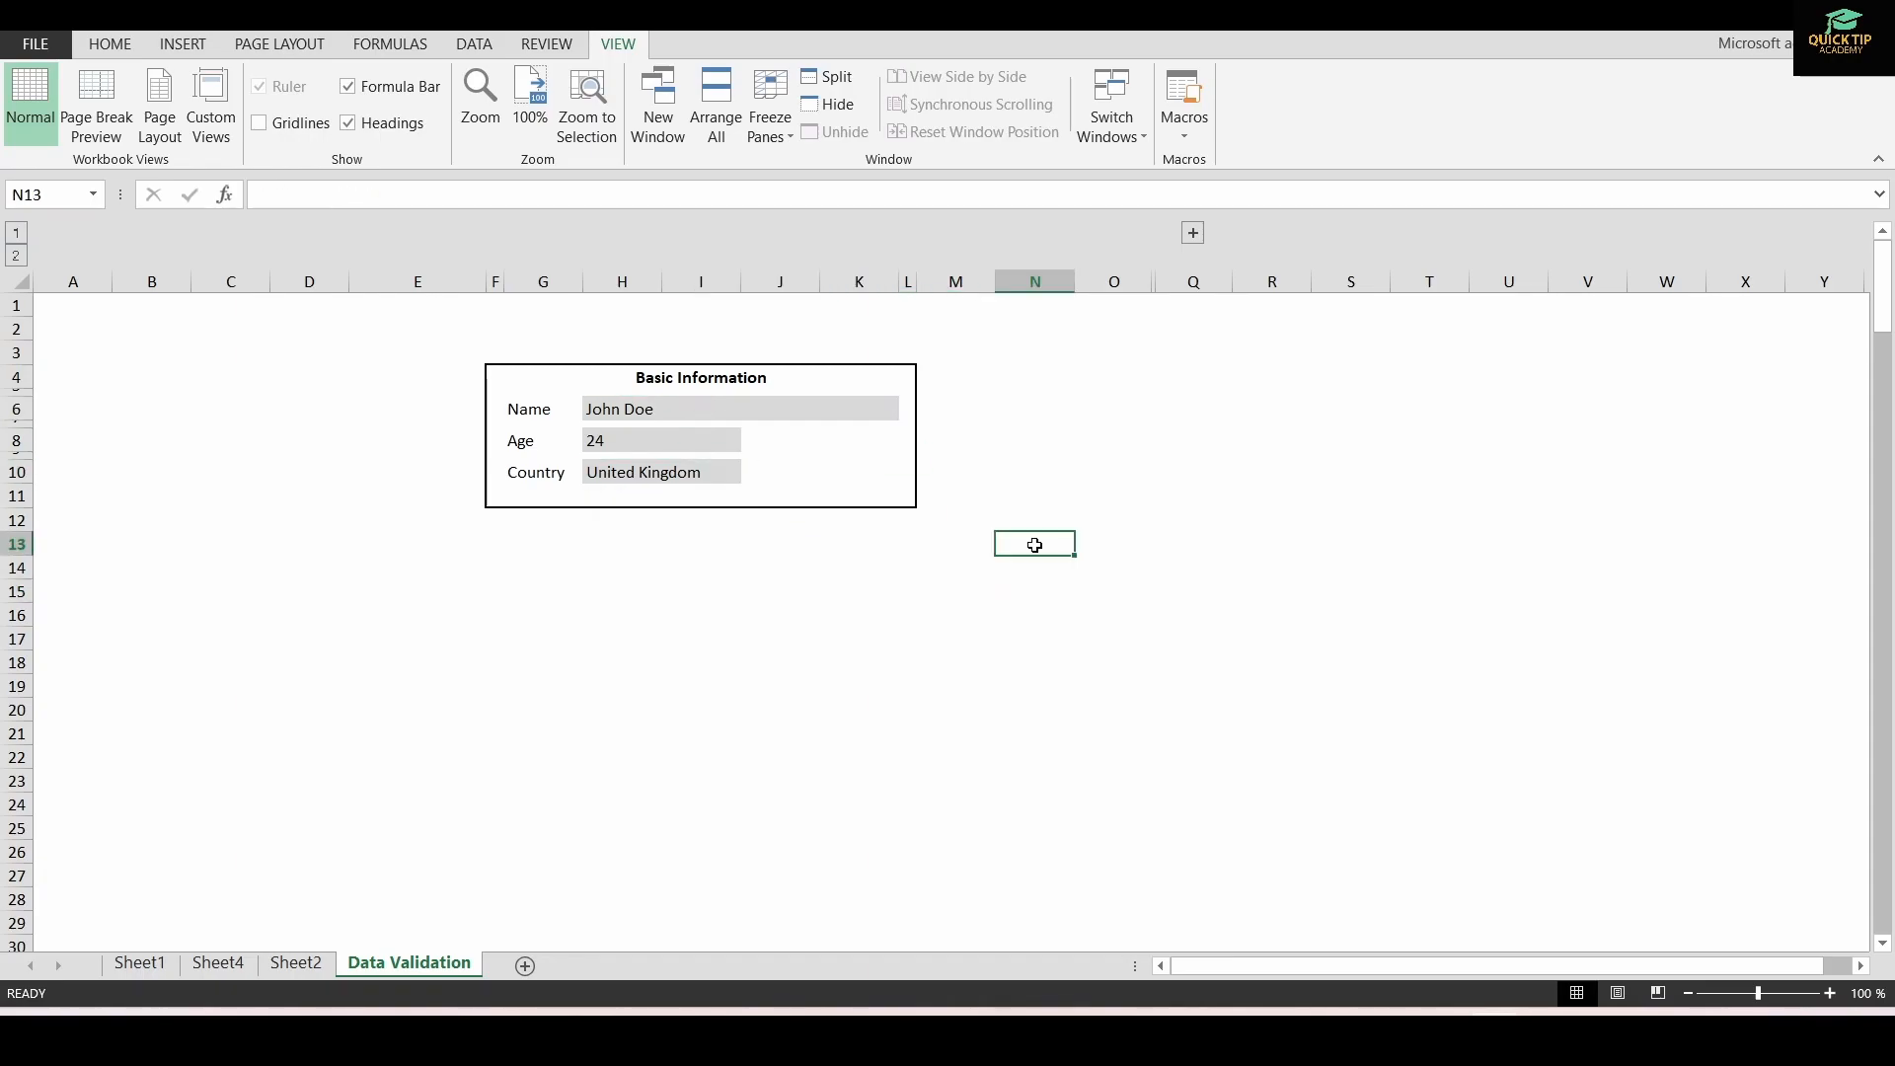